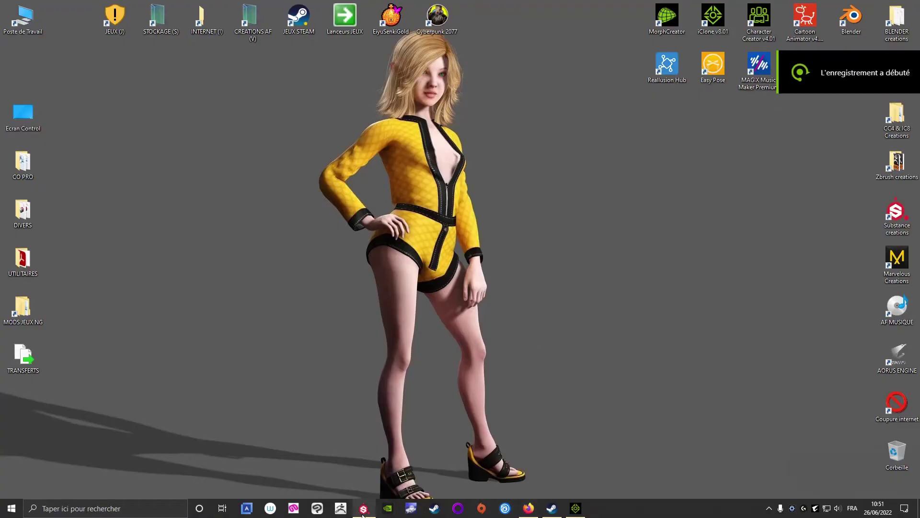
# Step: Restore the Substance Painter PS5 project window from the taskbar
pyautogui.click(364, 508)
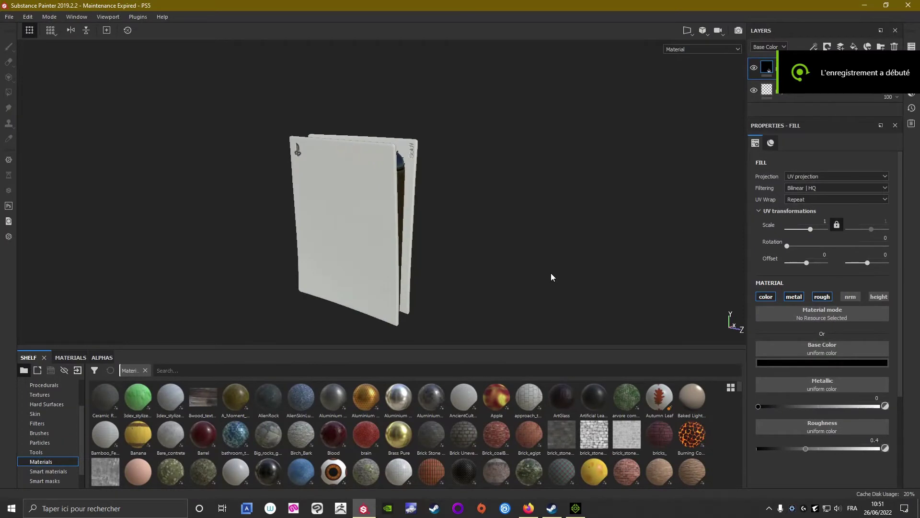
pyautogui.moveTo(271, 300)
pyautogui.keyDown('alt'); pyautogui.mouseDown()
pyautogui.moveTo(292, 270)
pyautogui.moveTo(464, 252)
pyautogui.moveTo(359, 251)
pyautogui.moveTo(339, 232)
pyautogui.moveTo(251, 236)
pyautogui.moveTo(308, 228)
pyautogui.moveTo(401, 189)
pyautogui.moveTo(277, 195)
pyautogui.mouseUp(); pyautogui.keyUp('alt')
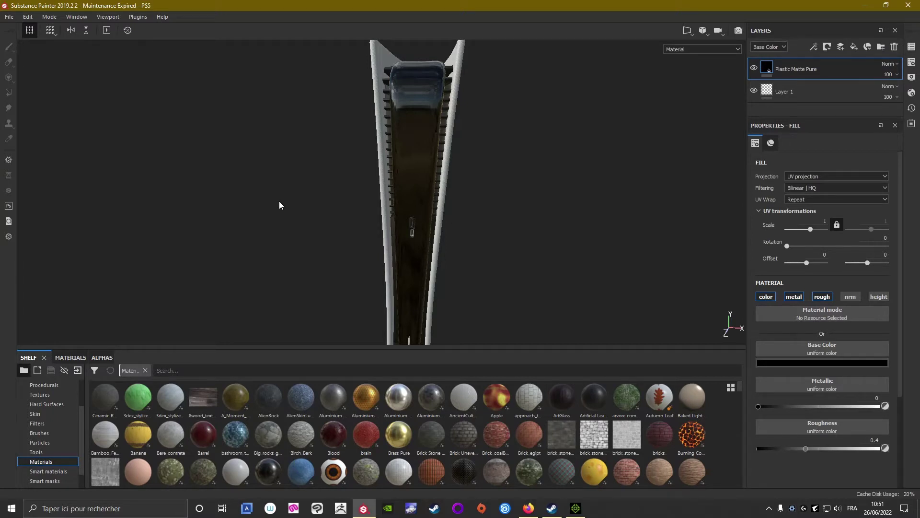
pyautogui.moveTo(279, 203)
pyautogui.keyDown('alt'); pyautogui.mouseDown()
pyautogui.moveTo(363, 177)
pyautogui.moveTo(366, 197)
pyautogui.moveTo(348, 201)
pyautogui.moveTo(380, 205)
pyautogui.moveTo(326, 201)
pyautogui.moveTo(472, 203)
pyautogui.moveTo(293, 225)
pyautogui.moveTo(322, 214)
pyautogui.moveTo(663, 215)
pyautogui.moveTo(480, 232)
pyautogui.moveTo(600, 233)
pyautogui.moveTo(373, 252)
pyautogui.moveTo(252, 242)
pyautogui.moveTo(323, 178)
pyautogui.moveTo(290, 171)
pyautogui.moveTo(347, 167)
pyautogui.moveTo(374, 202)
pyautogui.mouseUp(); pyautogui.keyUp('alt')
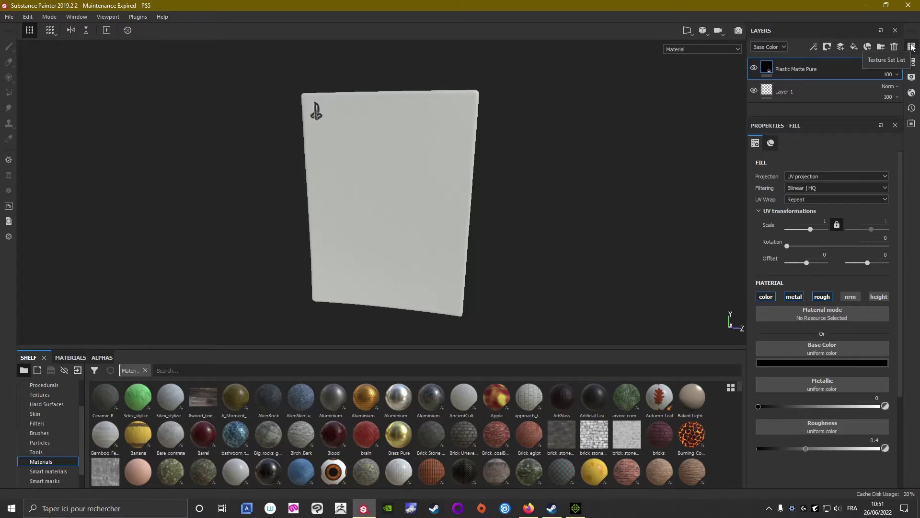
# Step: Turn off the Facade texture set's visibility to reveal the dark console body, then orbit to inspect it
pyautogui.click(912, 46)
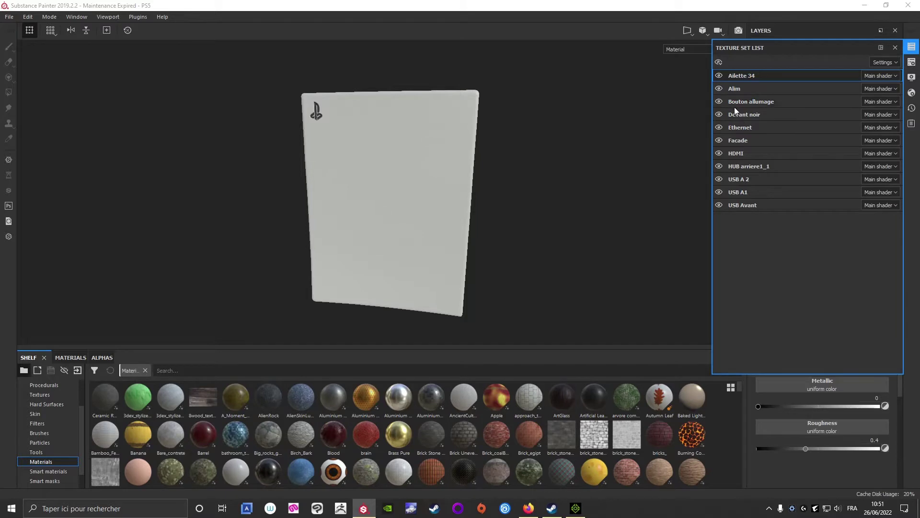
pyautogui.click(718, 138)
pyautogui.doubleClick(718, 139)
pyautogui.click(718, 139)
pyautogui.click(718, 140)
pyautogui.keyDown('alt'); pyautogui.moveTo(521, 134); pyautogui.dragTo(519, 120); pyautogui.keyUp('alt')
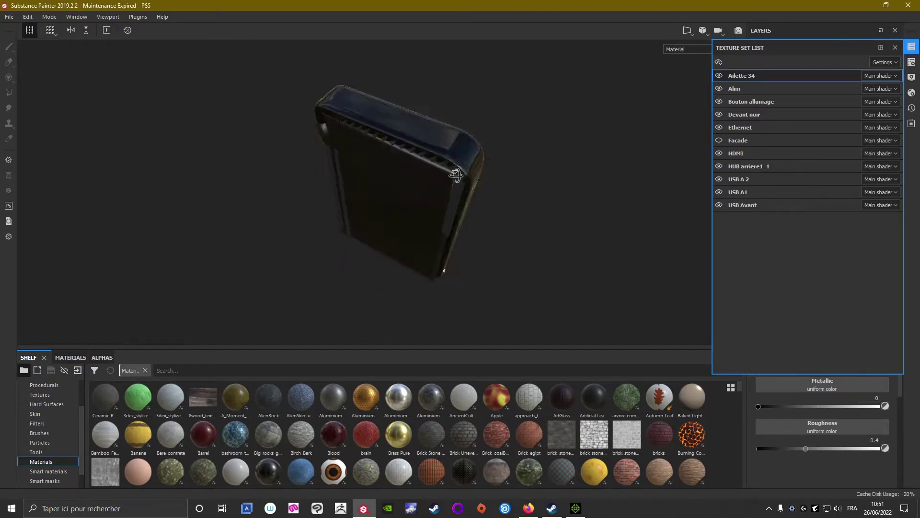
# Step: Show the Facade faceplate again and return to its layer stack
pyautogui.click(721, 142)
pyautogui.moveTo(431, 187)
pyautogui.keyDown('alt'); pyautogui.mouseDown()
pyautogui.moveTo(354, 185)
pyautogui.moveTo(524, 180)
pyautogui.mouseUp(); pyautogui.keyUp('alt')
pyautogui.click(911, 46)
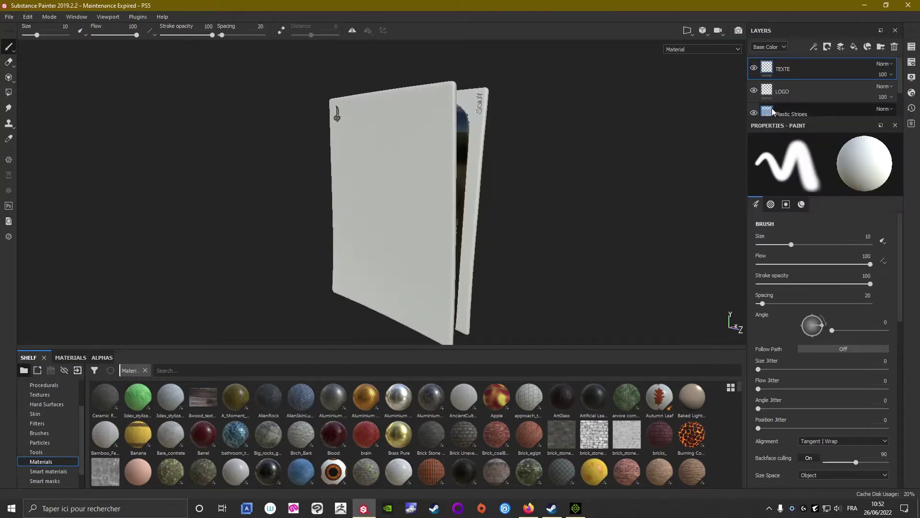
pyautogui.scroll(-1, 770, 109)
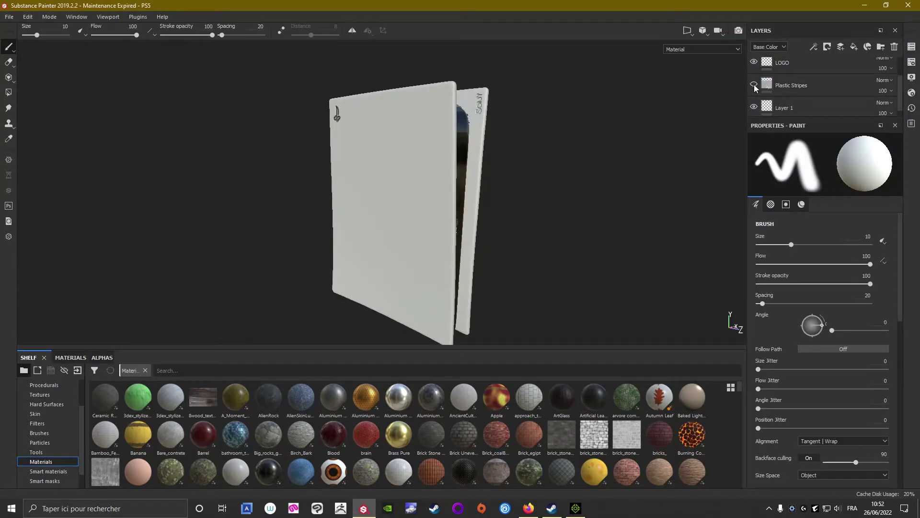
# Step: Toggle the Plastic Stripes layer's visibility, recentre the faceplate, and begin renaming that layer
pyautogui.click(755, 88)
pyautogui.moveTo(568, 185)
pyautogui.keyDown('alt'); pyautogui.mouseDown()
pyautogui.moveTo(600, 185)
pyautogui.moveTo(551, 152)
pyautogui.mouseUp(); pyautogui.keyUp('alt')
pyautogui.scroll(3, 539, 152)
pyautogui.keyDown('alt'); pyautogui.moveTo(539, 152); pyautogui.dragTo(562, 189, button='middle'); pyautogui.keyUp('alt')
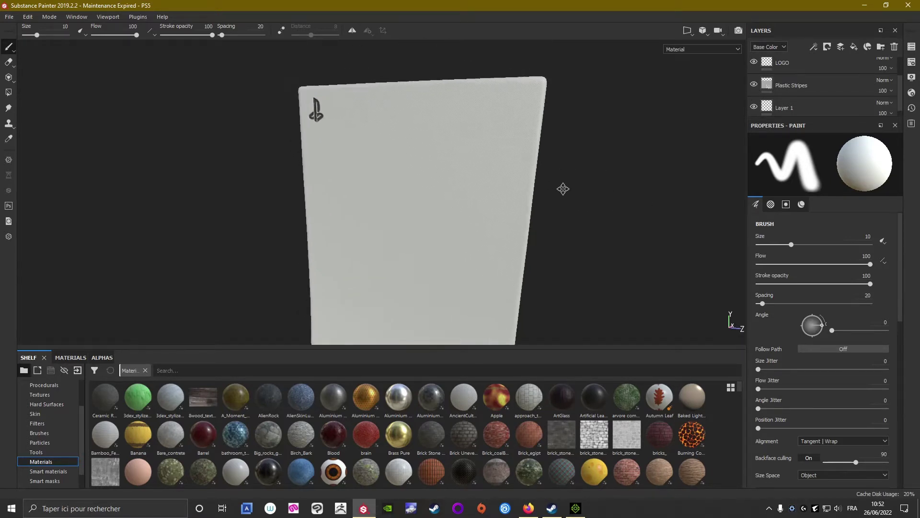
pyautogui.scroll(1, 759, 79)
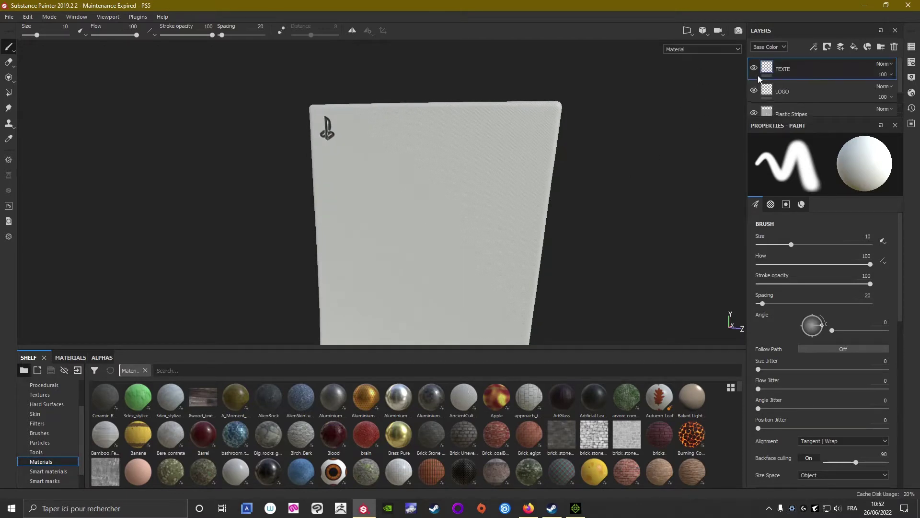
pyautogui.scroll(-1, 783, 95)
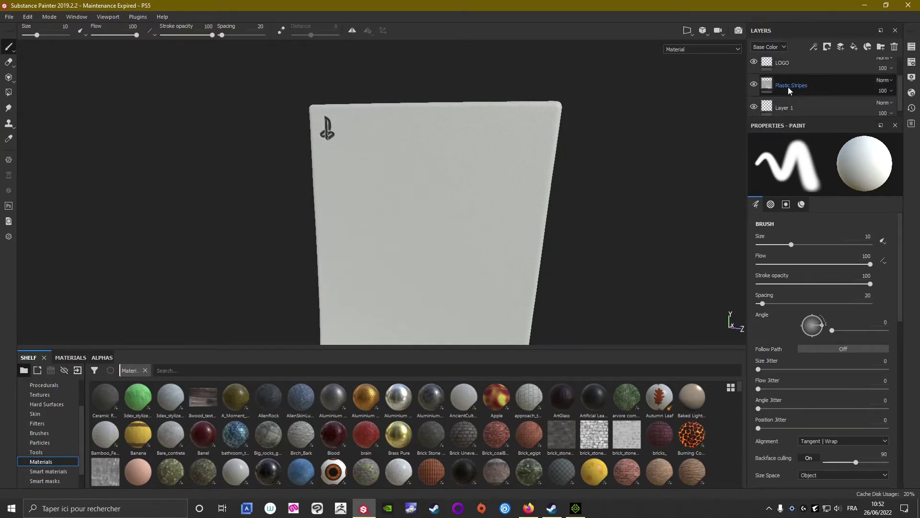
pyautogui.doubleClick(809, 86)
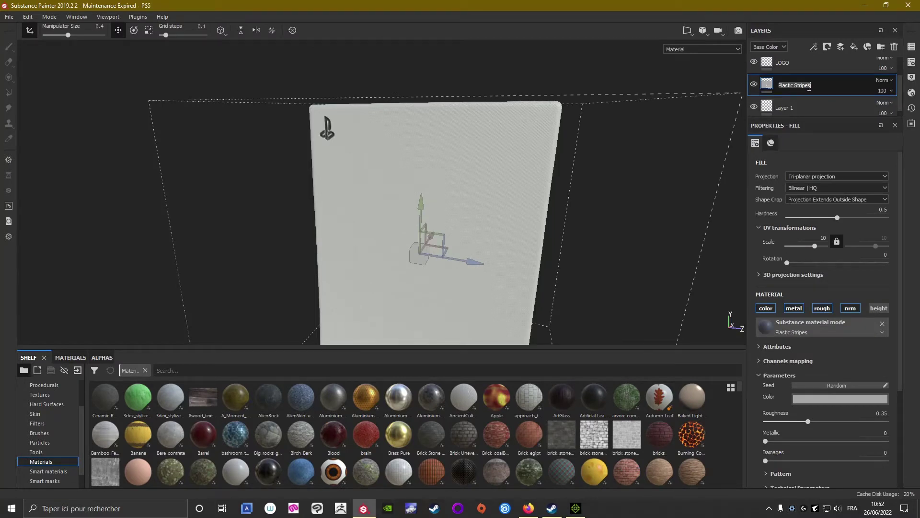
# Step: Rename the Plastic Stripes layer to Blanc and duplicate it as Blanc copy 1
pyautogui.write('Blanc')
pyautogui.press('Return')
pyautogui.rightClick(794, 84)
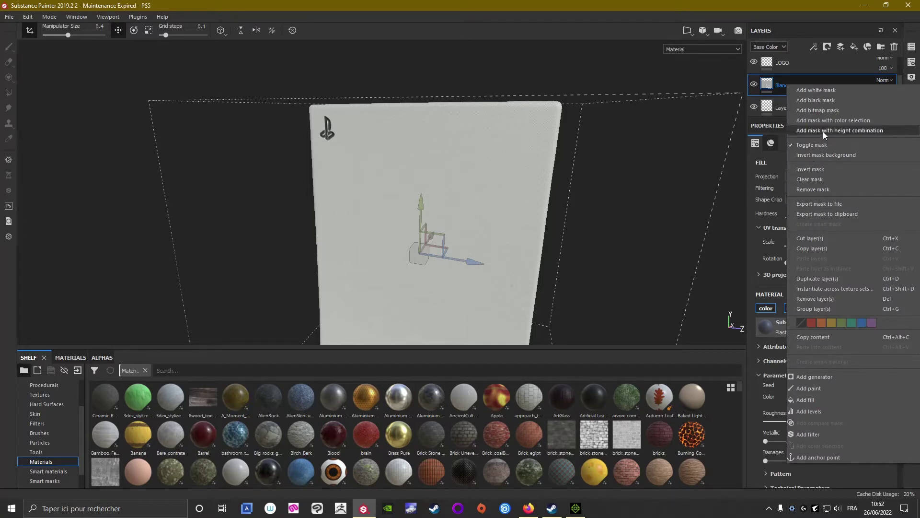
pyautogui.click(817, 277)
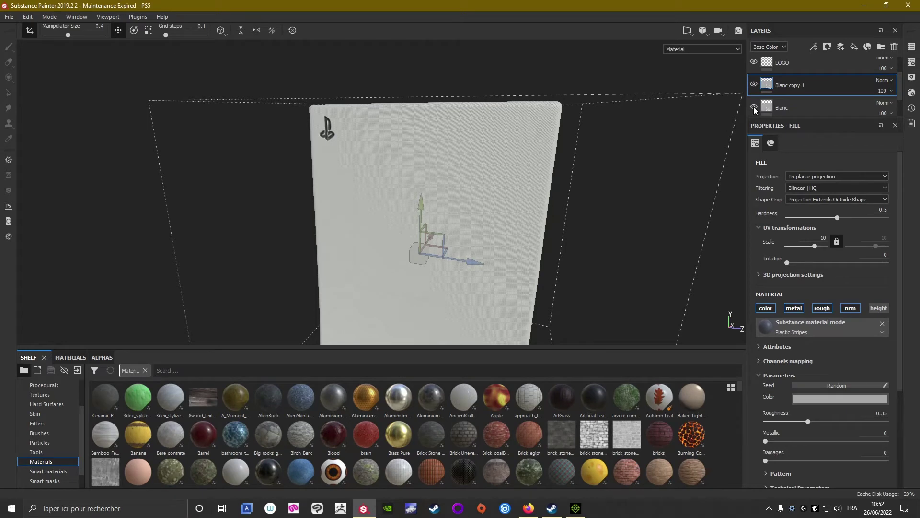
# Step: Rename Blanc copy 1 to Rouge and set its fill colour to red
pyautogui.doubleClick(805, 85)
pyautogui.write('Rouge')
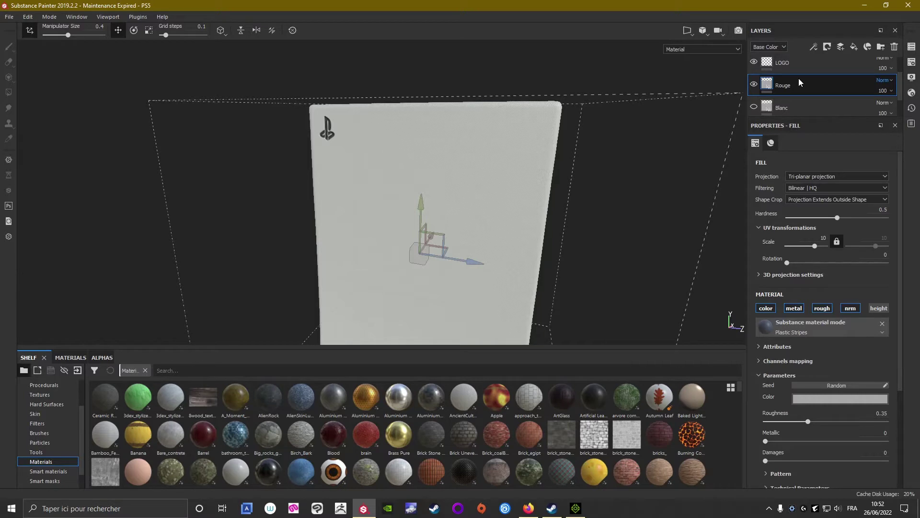
pyautogui.press('Return')
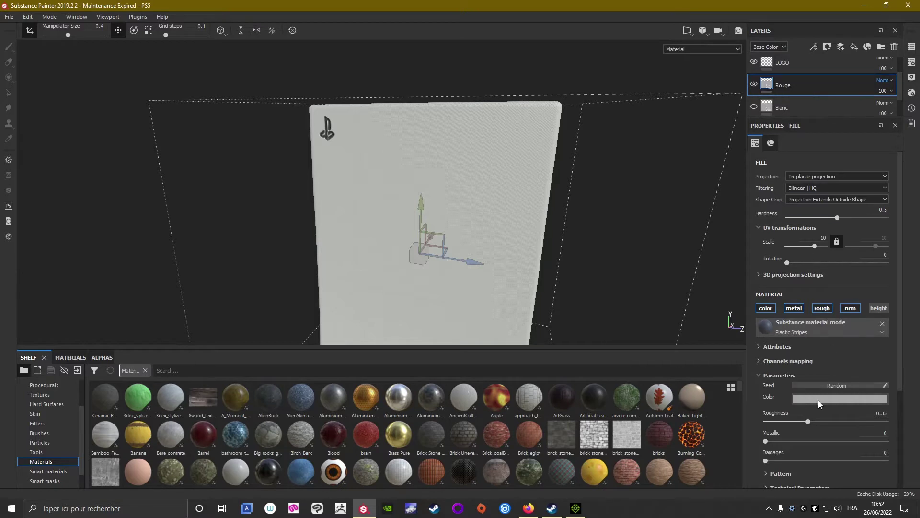
pyautogui.click(818, 401)
pyautogui.click(850, 326)
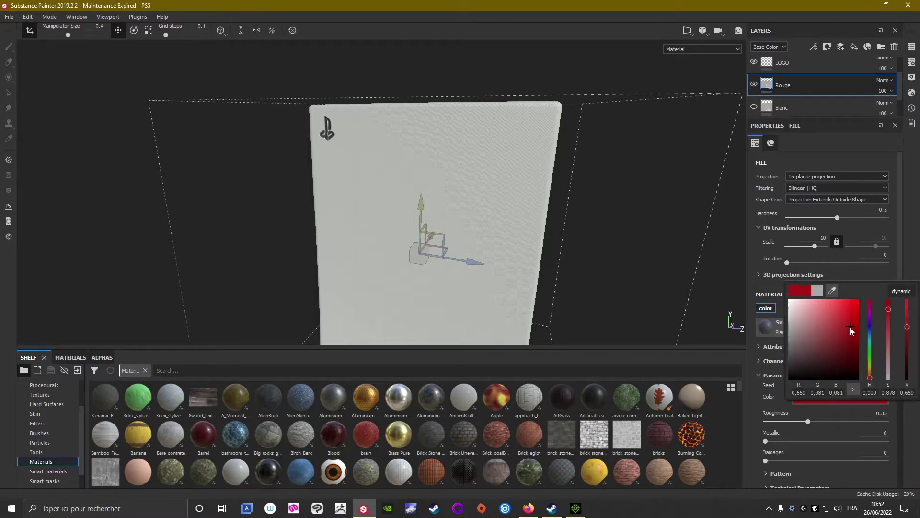
pyautogui.moveTo(447, 289)
pyautogui.keyDown('alt'); pyautogui.mouseDown()
pyautogui.moveTo(214, 205)
pyautogui.moveTo(382, 188)
pyautogui.mouseUp(); pyautogui.keyUp('alt')
pyautogui.scroll(2, 485, 140)
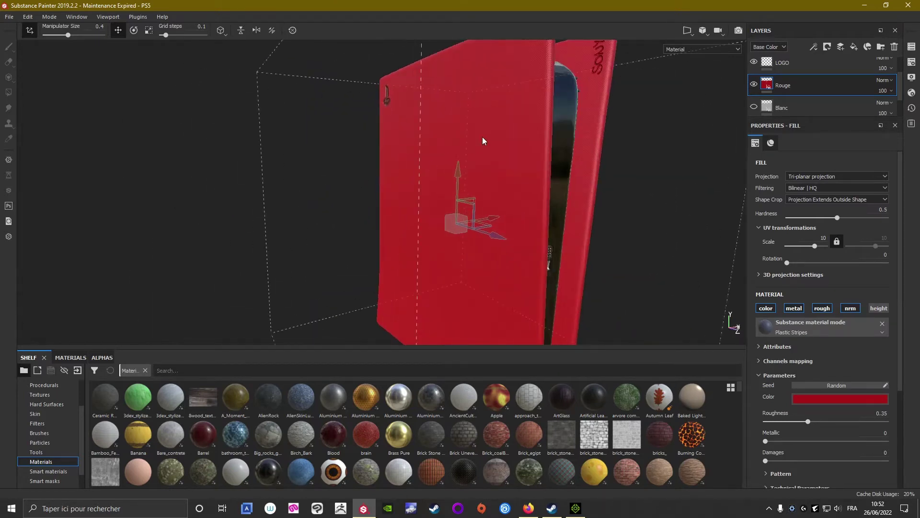
pyautogui.scroll(1, 497, 161)
# Step: Fine-tune the Rouge fill to a deep dark red and inspect the red faceplate
pyautogui.click(841, 400)
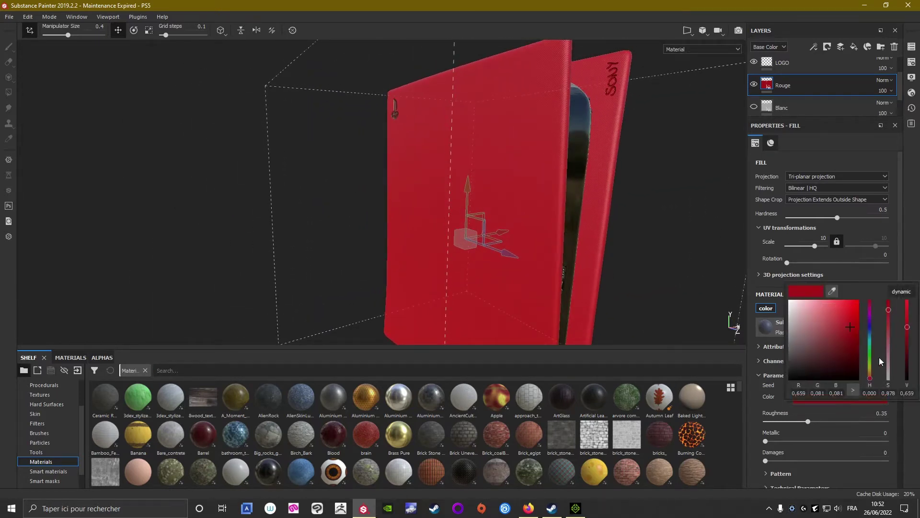
pyautogui.moveTo(833, 337)
pyautogui.mouseDown()
pyautogui.moveTo(858, 324)
pyautogui.moveTo(859, 304)
pyautogui.moveTo(864, 345)
pyautogui.mouseUp()
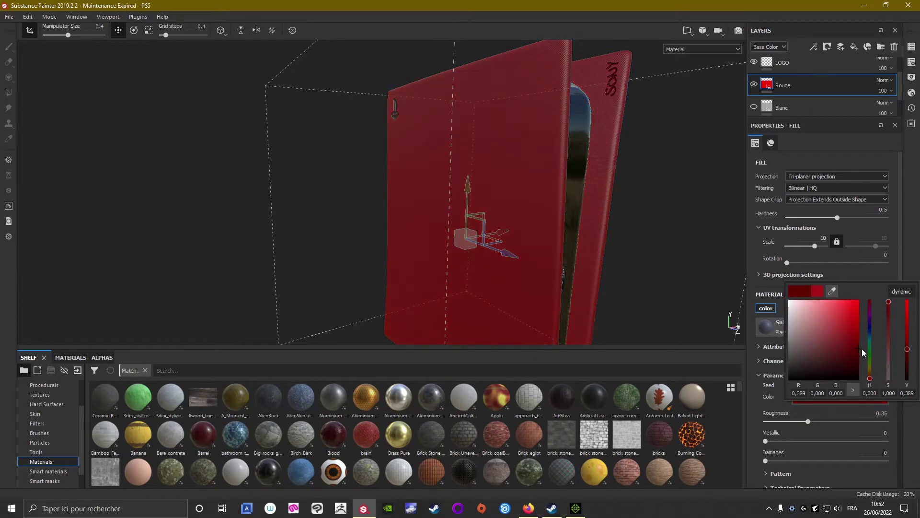
pyautogui.click(468, 302)
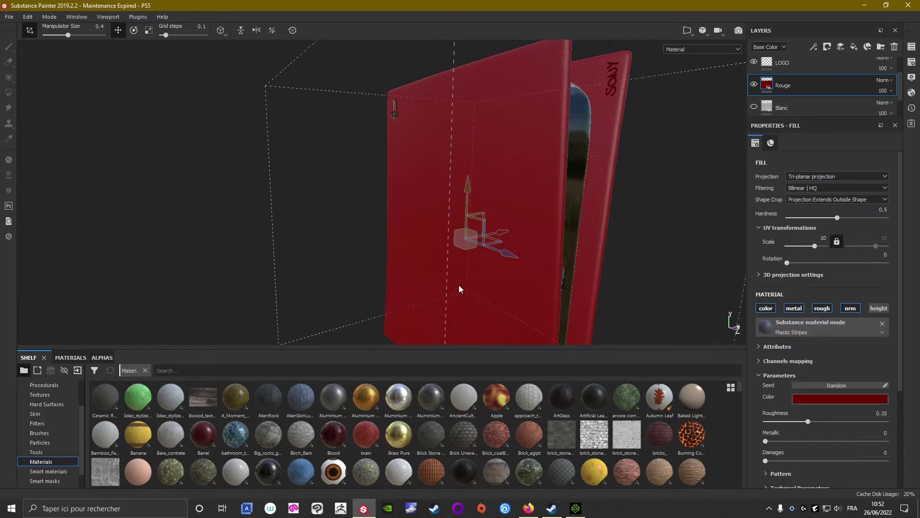
pyautogui.moveTo(467, 302)
pyautogui.keyDown('alt'); pyautogui.mouseDown()
pyautogui.moveTo(634, 288)
pyautogui.moveTo(550, 246)
pyautogui.moveTo(484, 259)
pyautogui.moveTo(360, 213)
pyautogui.moveTo(257, 192)
pyautogui.moveTo(586, 224)
pyautogui.moveTo(586, 242)
pyautogui.moveTo(401, 205)
pyautogui.moveTo(436, 209)
pyautogui.moveTo(431, 197)
pyautogui.moveTo(511, 203)
pyautogui.mouseUp(); pyautogui.keyUp('alt')
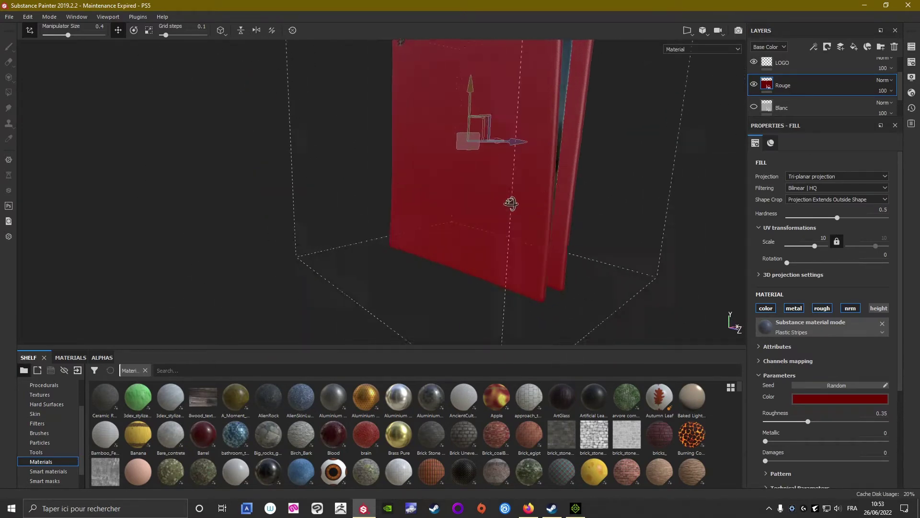
pyautogui.keyDown('alt'); pyautogui.moveTo(511, 203); pyautogui.dragTo(471, 265, button='middle'); pyautogui.keyUp('alt')
pyautogui.moveTo(471, 265)
pyautogui.keyDown('alt'); pyautogui.mouseDown()
pyautogui.moveTo(677, 236)
pyautogui.moveTo(442, 195)
pyautogui.moveTo(490, 246)
pyautogui.moveTo(456, 241)
pyautogui.moveTo(575, 159)
pyautogui.moveTo(701, 97)
pyautogui.mouseUp(); pyautogui.keyUp('alt')
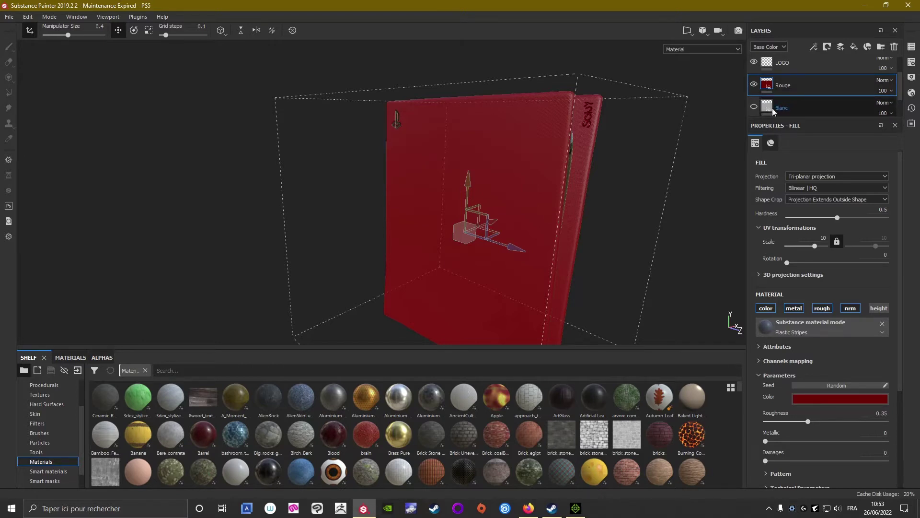
# Step: Save the project with File > Save and check the red faceplate in the viewport
pyautogui.click(7, 22)
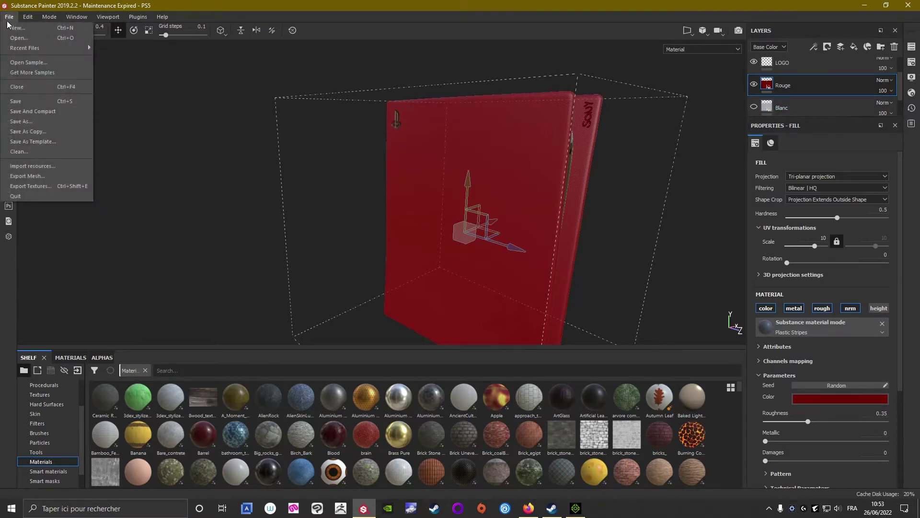
pyautogui.click(27, 99)
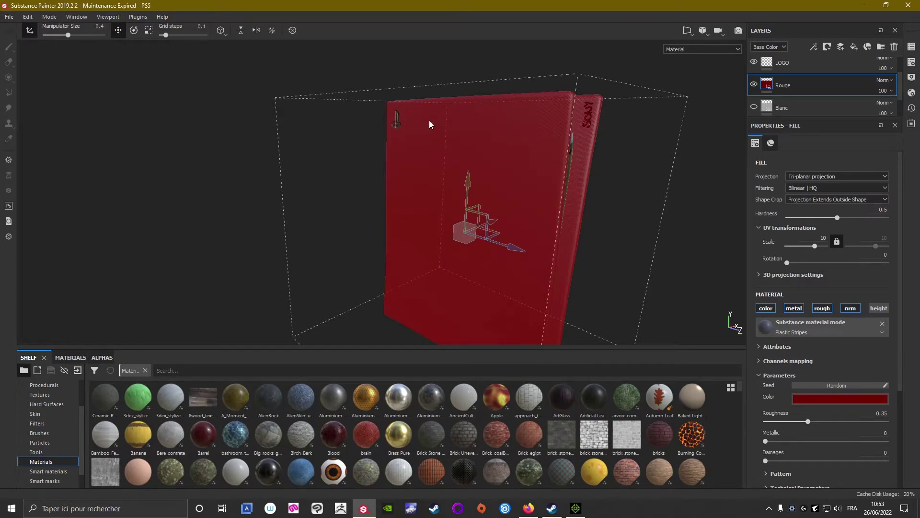
pyautogui.keyDown('alt'); pyautogui.moveTo(429, 123); pyautogui.dragTo(469, 144); pyautogui.keyUp('alt')
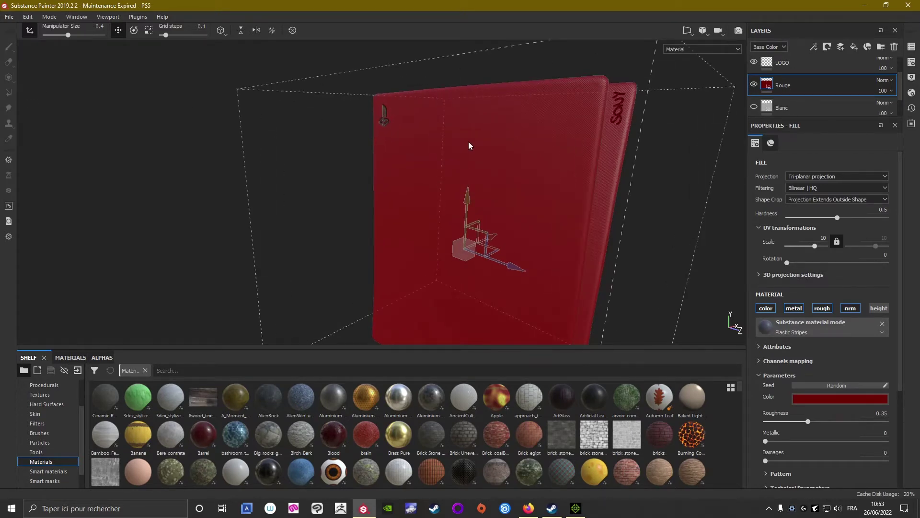
pyautogui.scroll(1, 469, 144)
pyautogui.scroll(1, 469, 144)
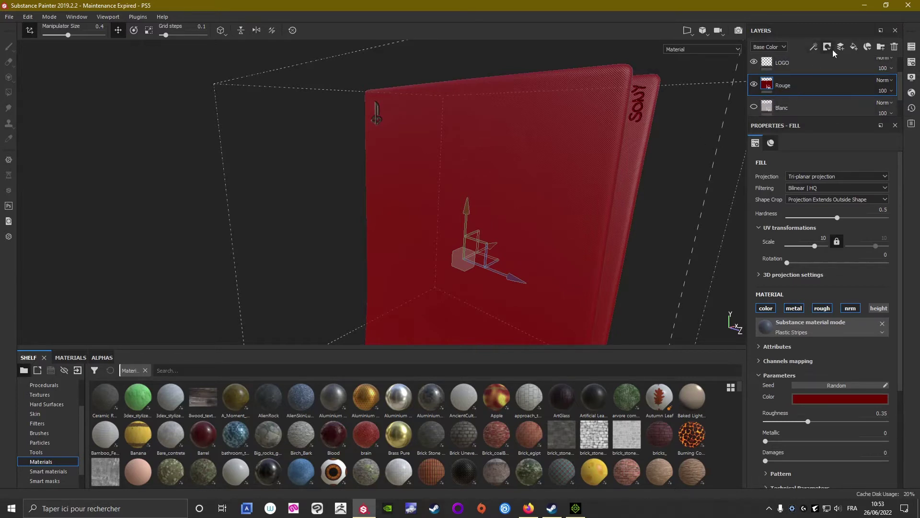
# Step: Duplicate the Rouge layer and rename the copy Bleu
pyautogui.rightClick(783, 85)
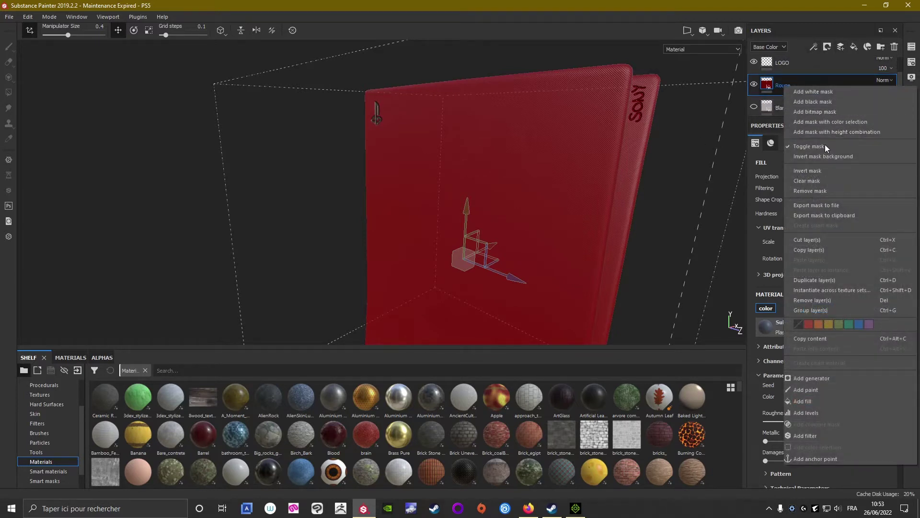
pyautogui.click(798, 278)
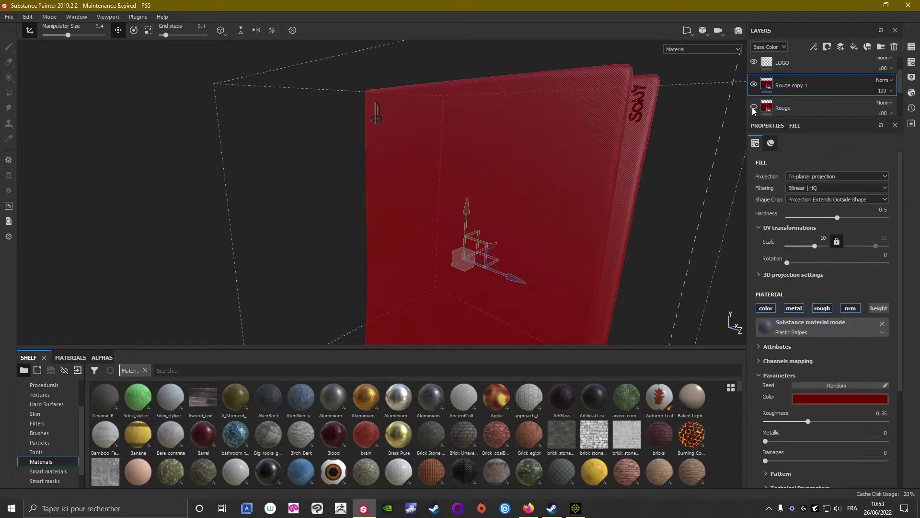
pyautogui.doubleClick(810, 84)
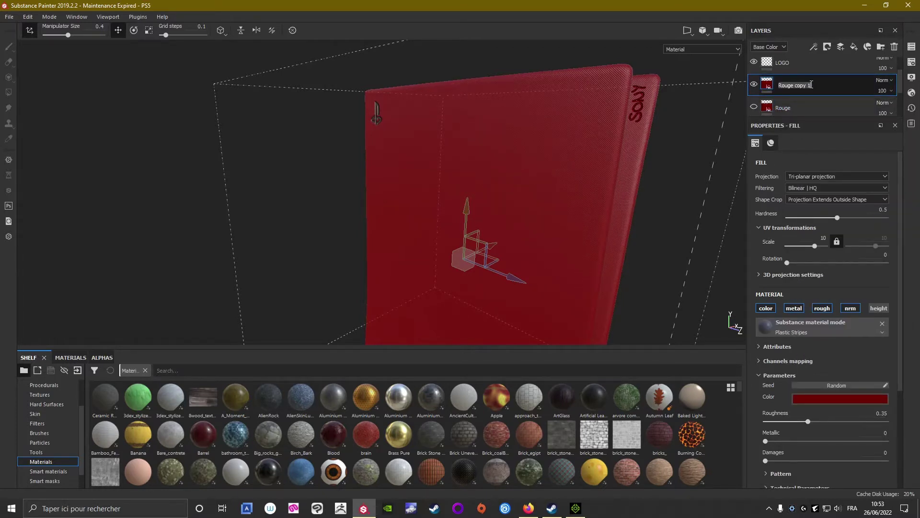
pyautogui.write('Bleu')
pyautogui.press('Return')
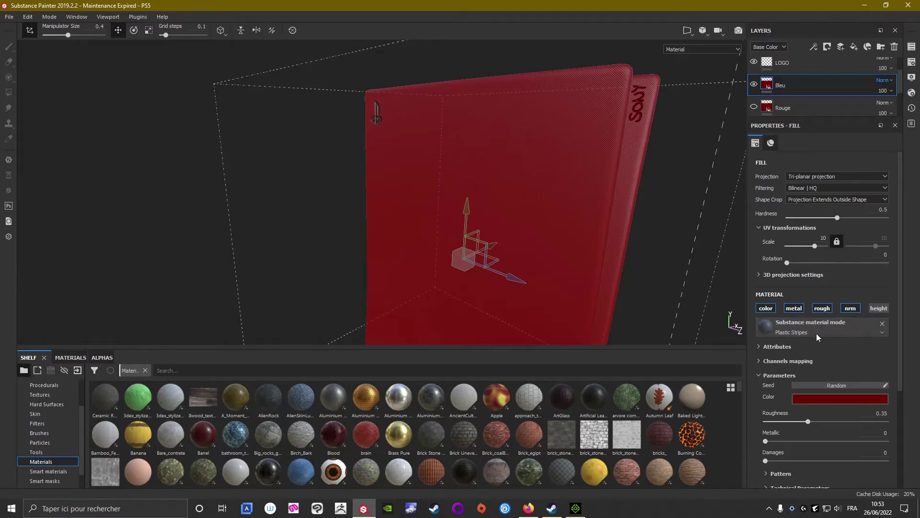
# Step: Set the Bleu fill colour to a bright, saturated blue
pyautogui.click(803, 403)
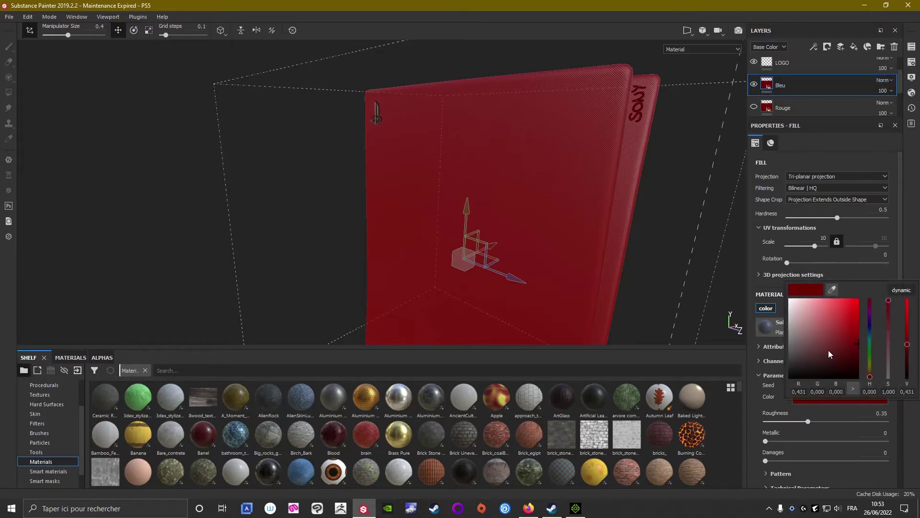
pyautogui.click(871, 332)
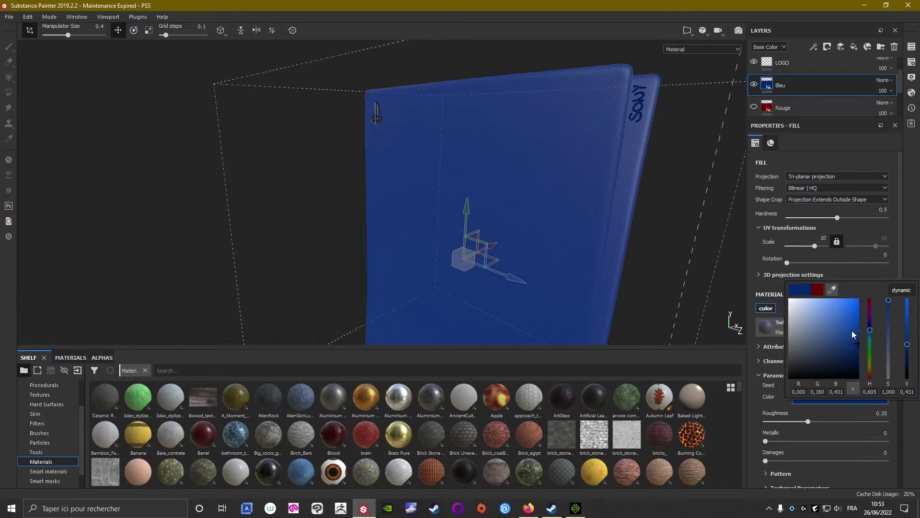
pyautogui.moveTo(853, 330); pyautogui.dragTo(858, 337)
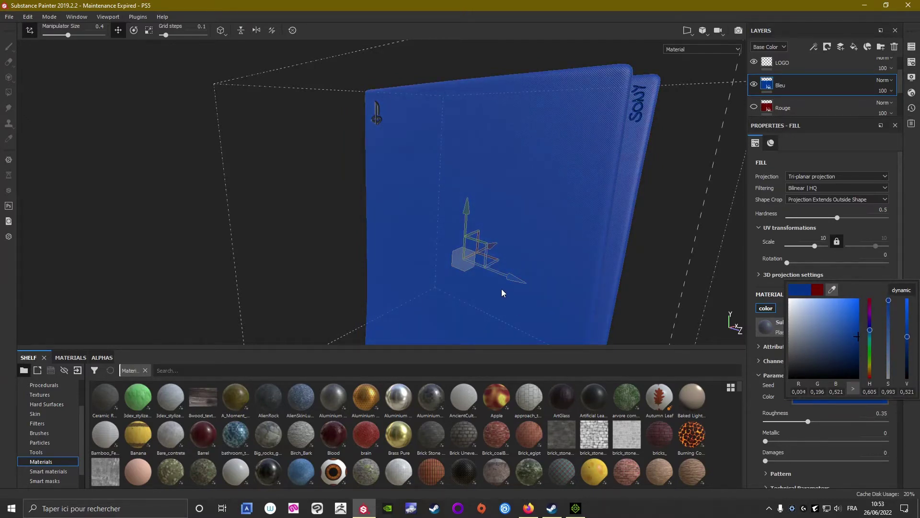
pyautogui.moveTo(501, 292)
pyautogui.keyDown('alt'); pyautogui.mouseDown()
pyautogui.moveTo(419, 261)
pyautogui.moveTo(509, 273)
pyautogui.moveTo(444, 226)
pyautogui.moveTo(499, 201)
pyautogui.mouseUp(); pyautogui.keyUp('alt')
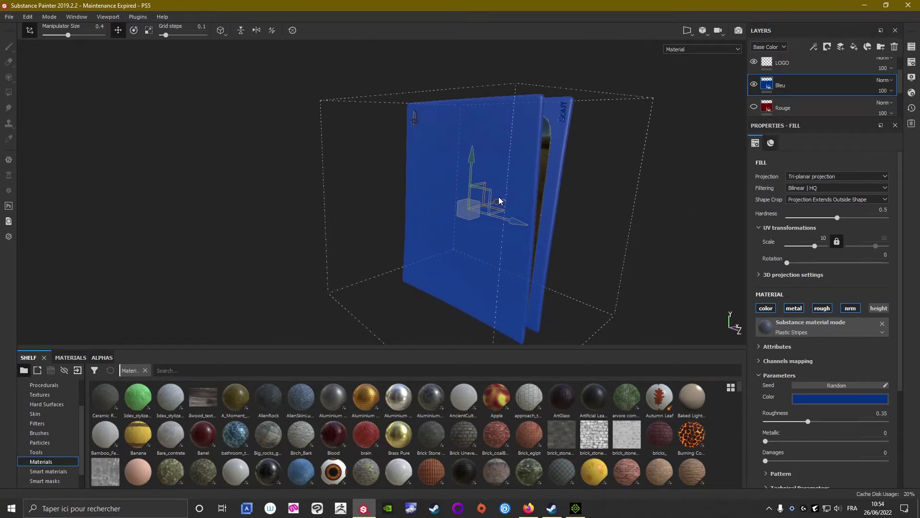
# Step: Duplicate Bleu, hide the original Bleu layer, and rename the copy Vert
pyautogui.rightClick(791, 88)
pyautogui.click(813, 283)
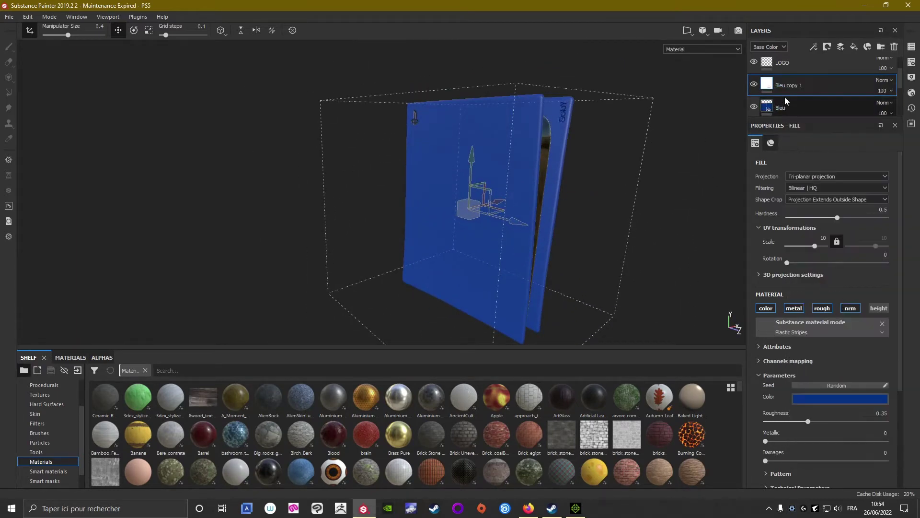
pyautogui.click(754, 108)
pyautogui.doubleClick(810, 83)
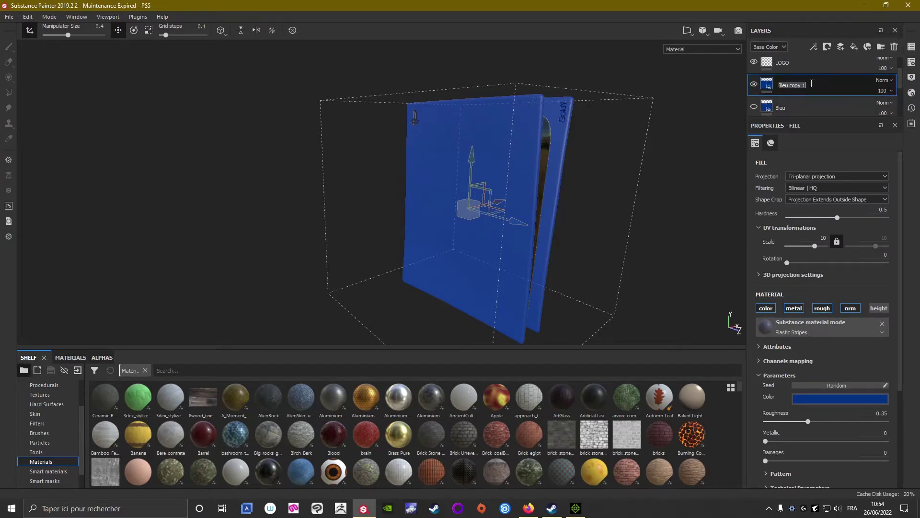
pyautogui.write('Vert')
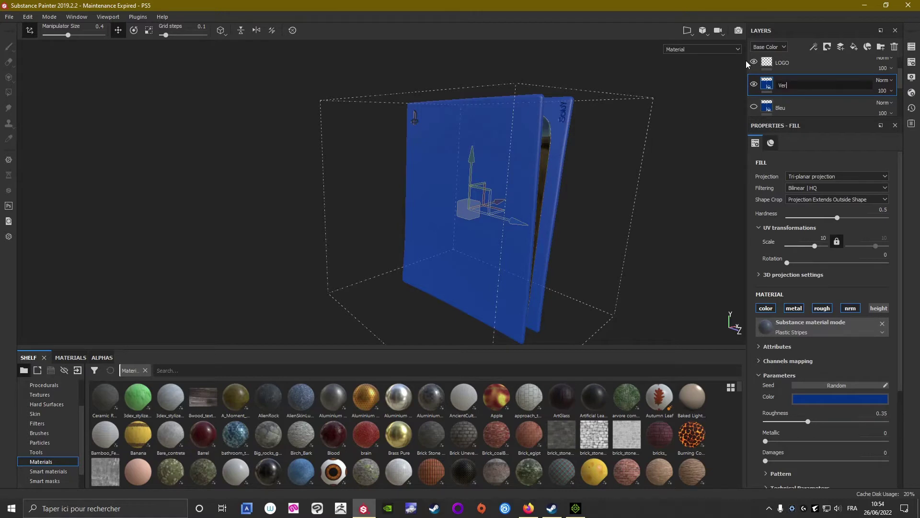
pyautogui.press('Return')
# Step: Change the Vert fill colour from blue to green
pyautogui.click(818, 397)
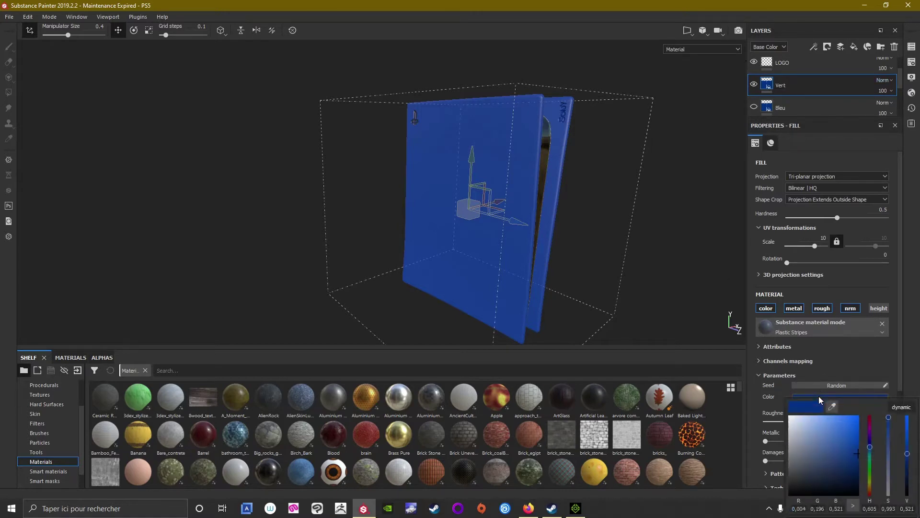
pyautogui.click(870, 465)
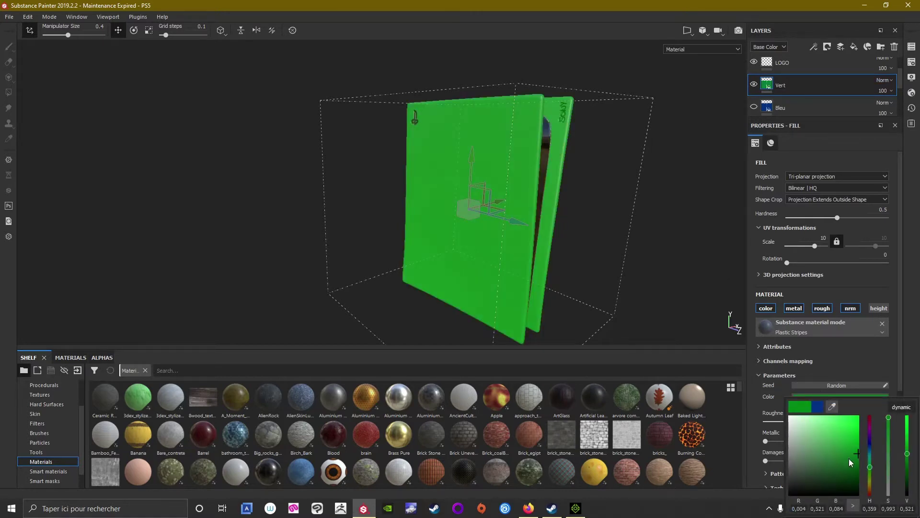
pyautogui.click(858, 464)
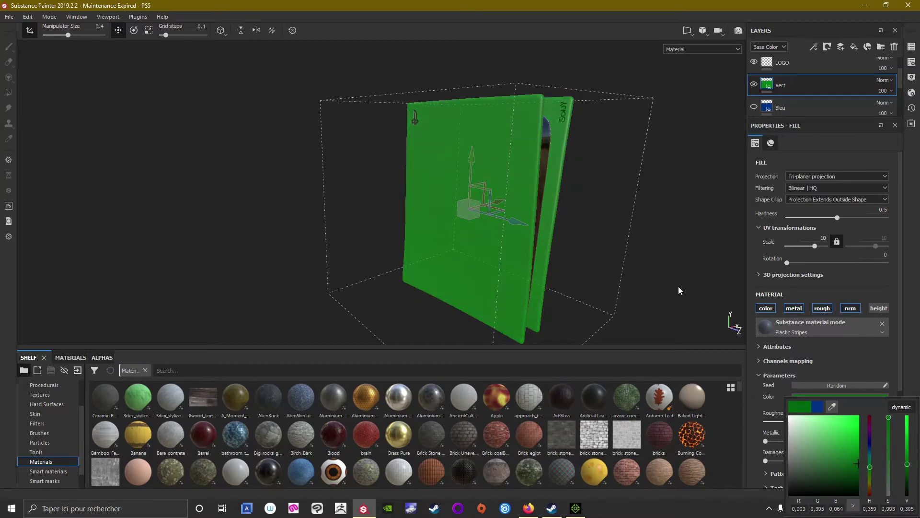
pyautogui.keyDown('alt'); pyautogui.moveTo(524, 207); pyautogui.dragTo(548, 216); pyautogui.keyUp('alt')
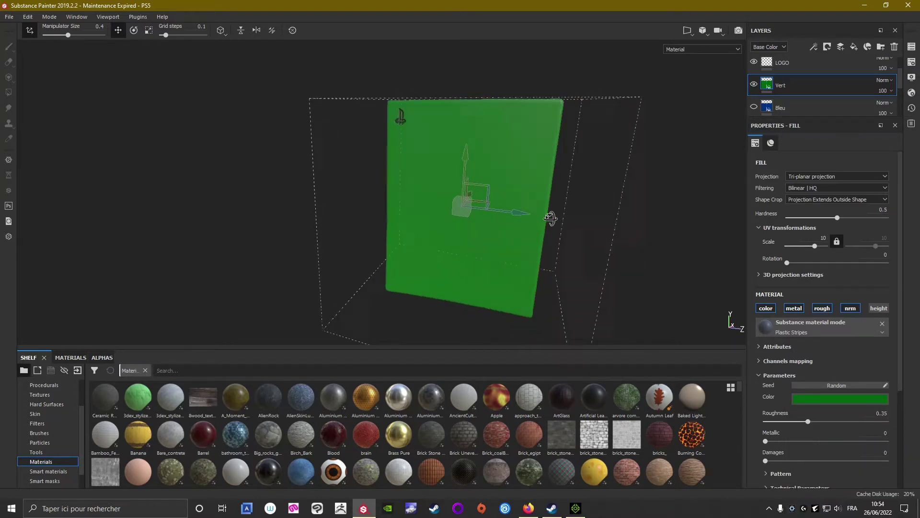
pyautogui.moveTo(549, 215)
pyautogui.keyDown('alt'); pyautogui.mouseDown(button='right')
pyautogui.moveTo(571, 220)
pyautogui.moveTo(528, 217)
pyautogui.mouseUp(button='right'); pyautogui.keyUp('alt')
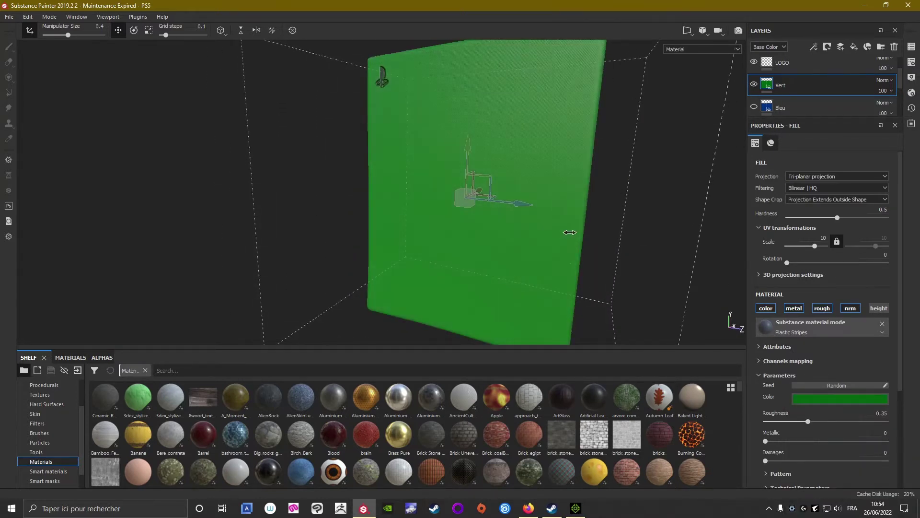
# Step: Brighten the Vert green and zoom out to view the whole model
pyautogui.click(809, 398)
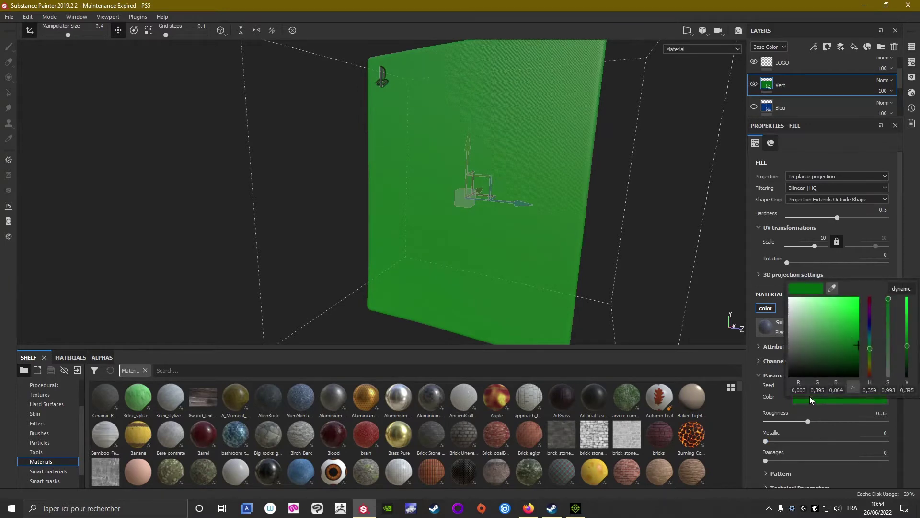
pyautogui.moveTo(853, 343)
pyautogui.mouseDown()
pyautogui.moveTo(857, 301)
pyautogui.moveTo(861, 344)
pyautogui.mouseUp()
pyautogui.click(494, 220)
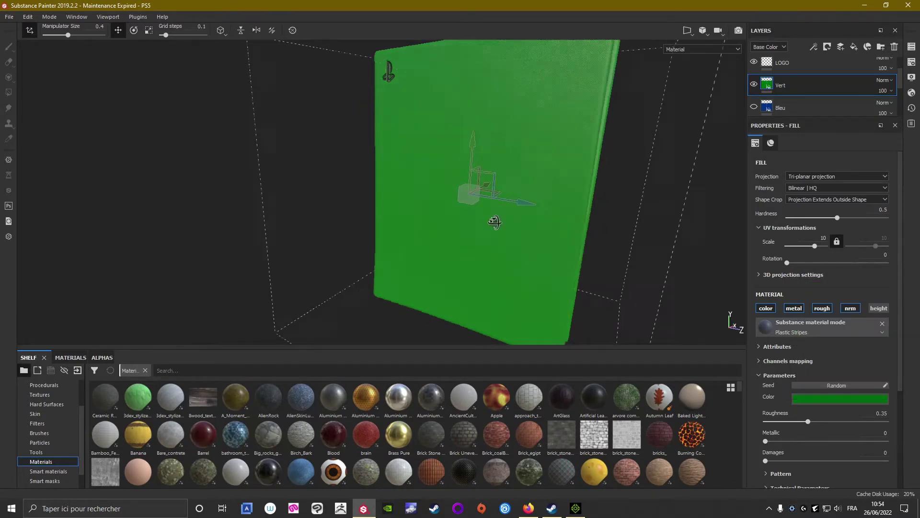
pyautogui.moveTo(493, 220)
pyautogui.keyDown('alt'); pyautogui.mouseDown()
pyautogui.moveTo(300, 209)
pyautogui.moveTo(470, 220)
pyautogui.moveTo(563, 180)
pyautogui.mouseUp(); pyautogui.keyUp('alt')
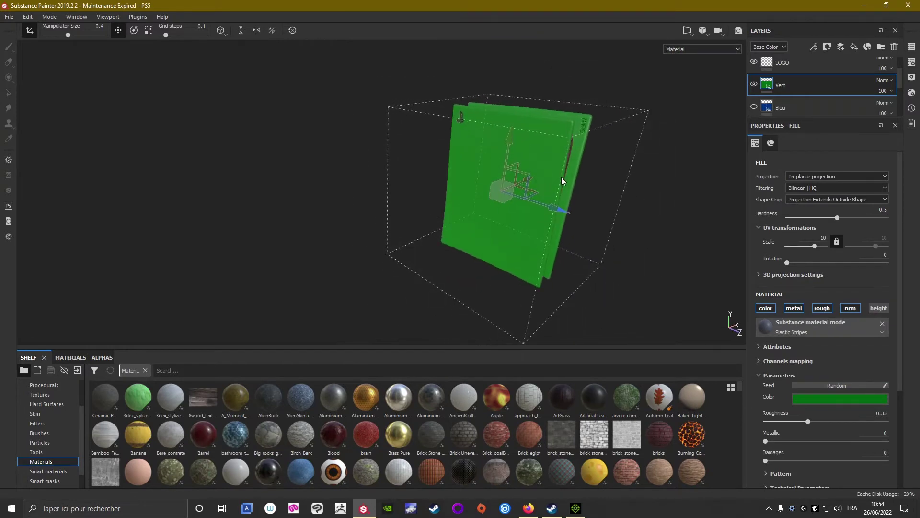
# Step: Duplicate the Vert layer and rename the copy Jaune
pyautogui.rightClick(796, 84)
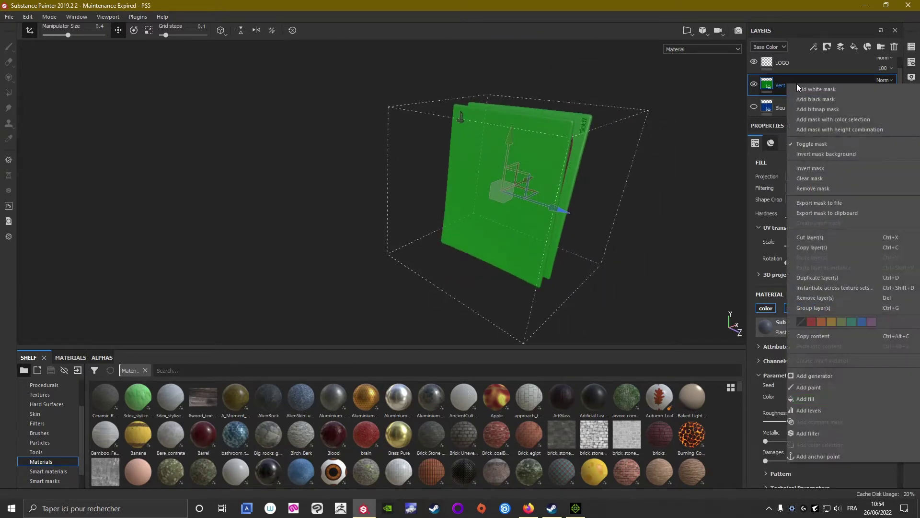
pyautogui.click(815, 277)
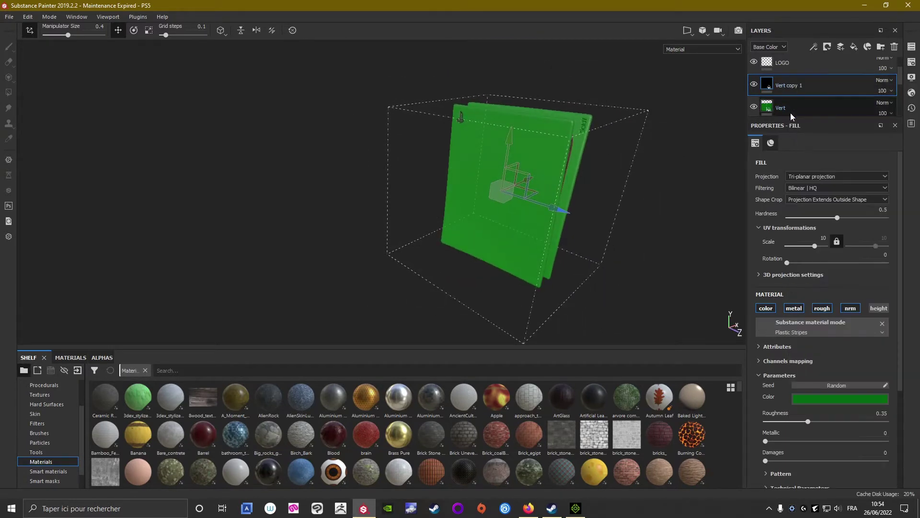
pyautogui.doubleClick(805, 86)
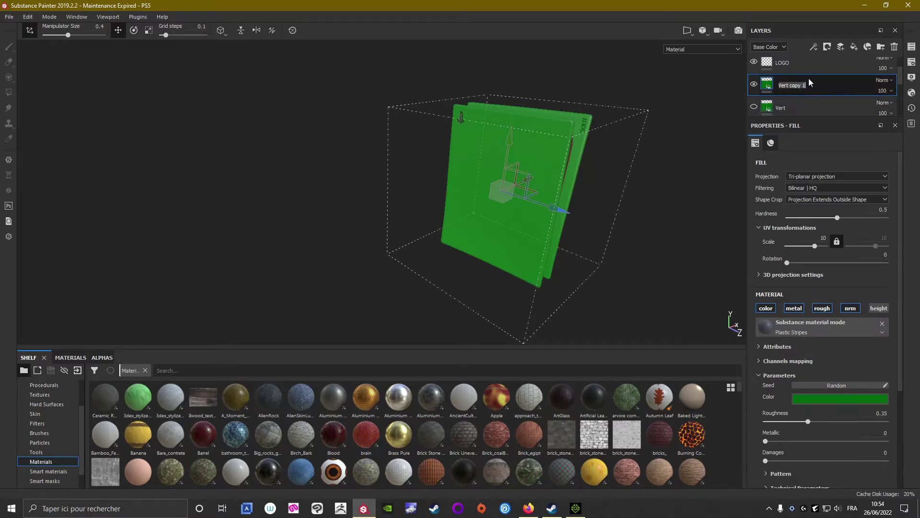
pyautogui.write('Jaune')
pyautogui.press('Return')
# Step: Set the Jaune fill colour to a bright yellow
pyautogui.click(836, 398)
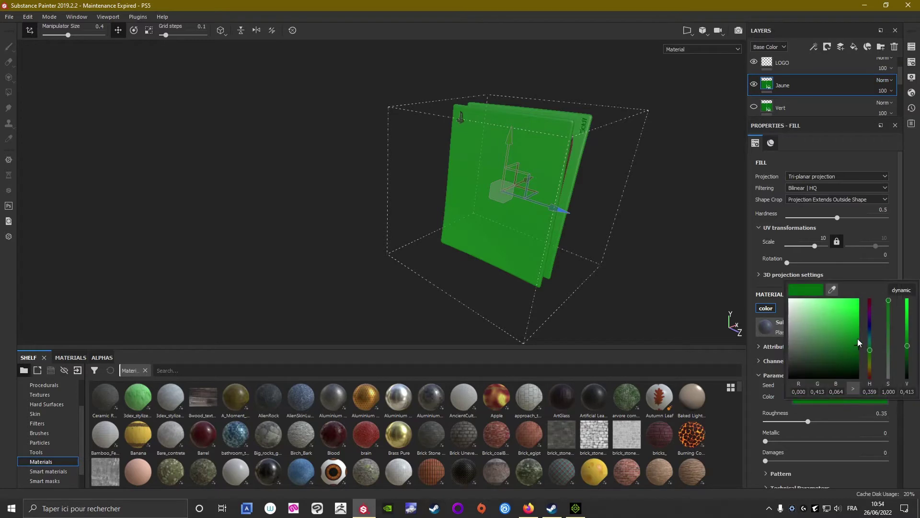
pyautogui.click(870, 365)
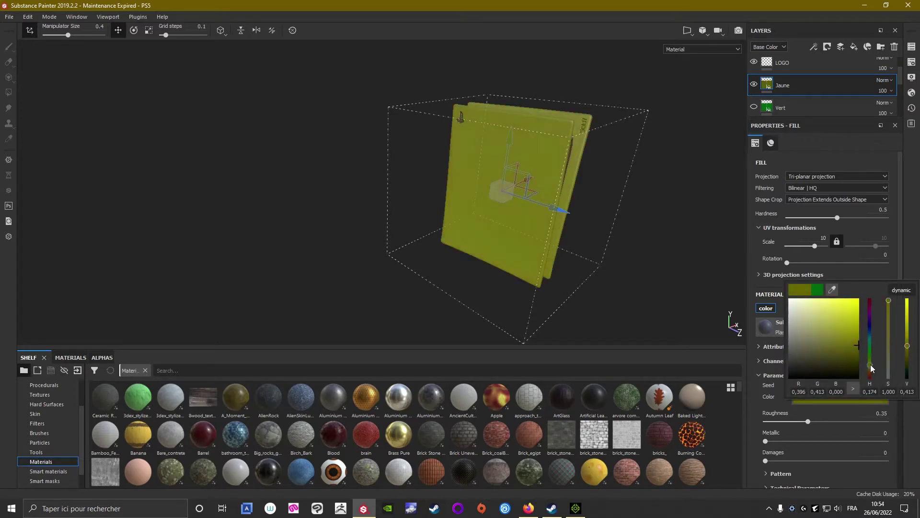
pyautogui.moveTo(851, 349); pyautogui.dragTo(859, 335)
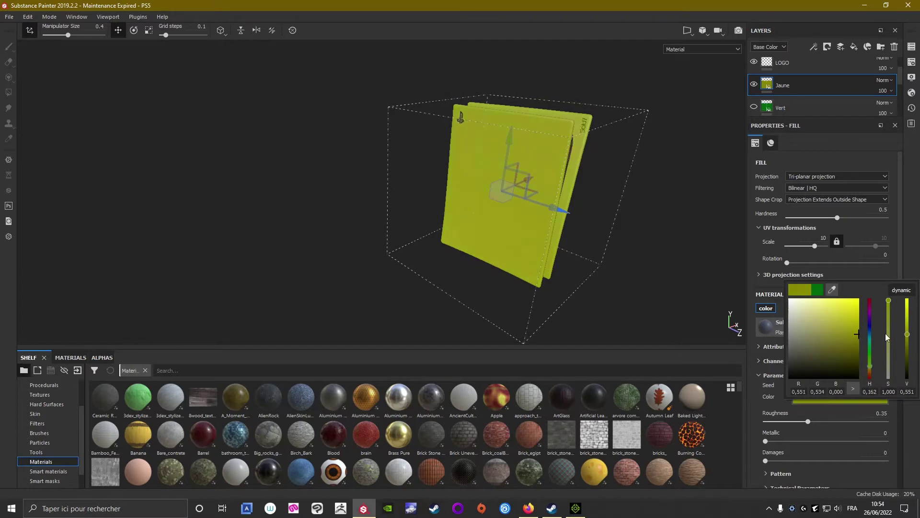
pyautogui.click(858, 317)
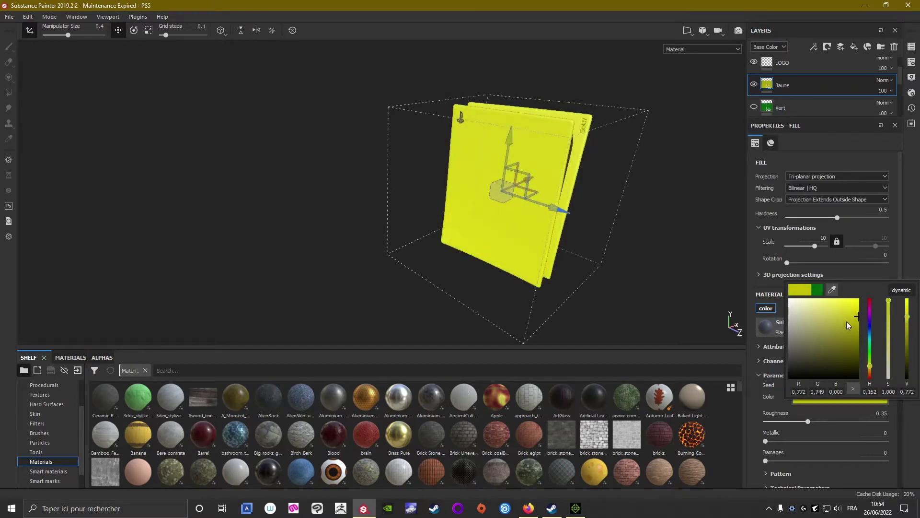
pyautogui.moveTo(858, 320); pyautogui.dragTo(859, 329)
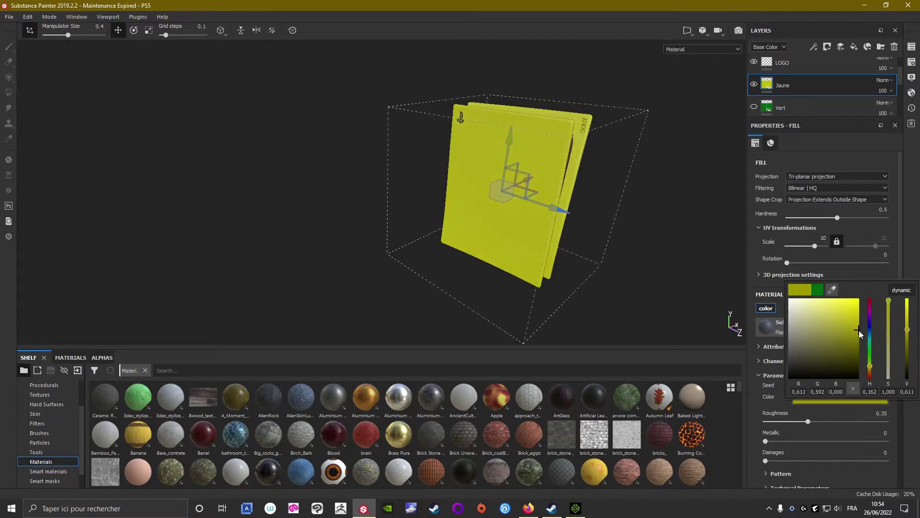
pyautogui.click(489, 215)
pyautogui.moveTo(479, 212)
pyautogui.keyDown('alt'); pyautogui.mouseDown()
pyautogui.moveTo(169, 198)
pyautogui.moveTo(555, 188)
pyautogui.moveTo(421, 208)
pyautogui.moveTo(529, 218)
pyautogui.moveTo(493, 227)
pyautogui.moveTo(574, 171)
pyautogui.moveTo(578, 180)
pyautogui.mouseUp(); pyautogui.keyUp('alt')
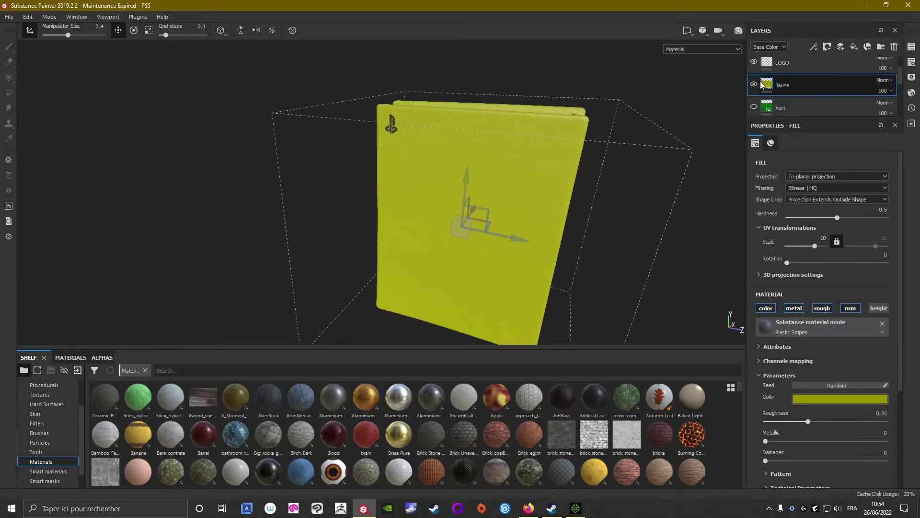
# Step: Duplicate the Jaune layer and rename the copy Rose
pyautogui.rightClick(796, 85)
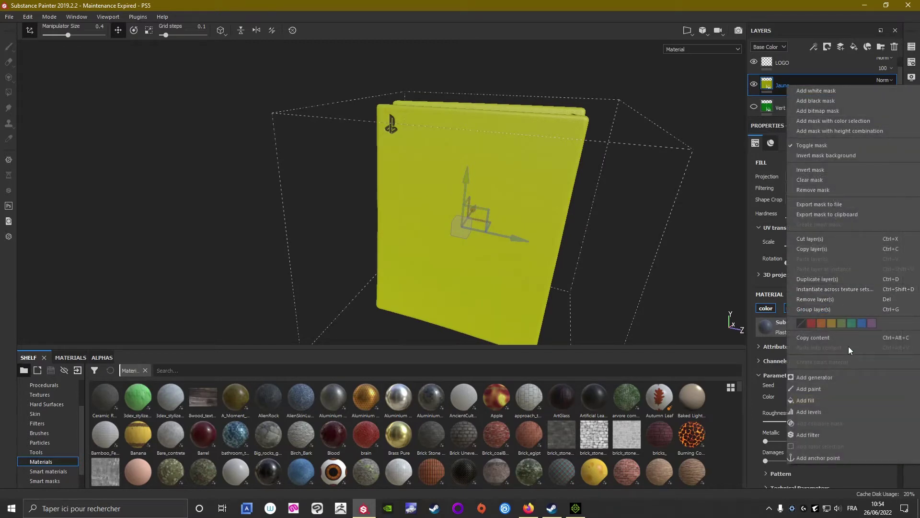
pyautogui.click(813, 281)
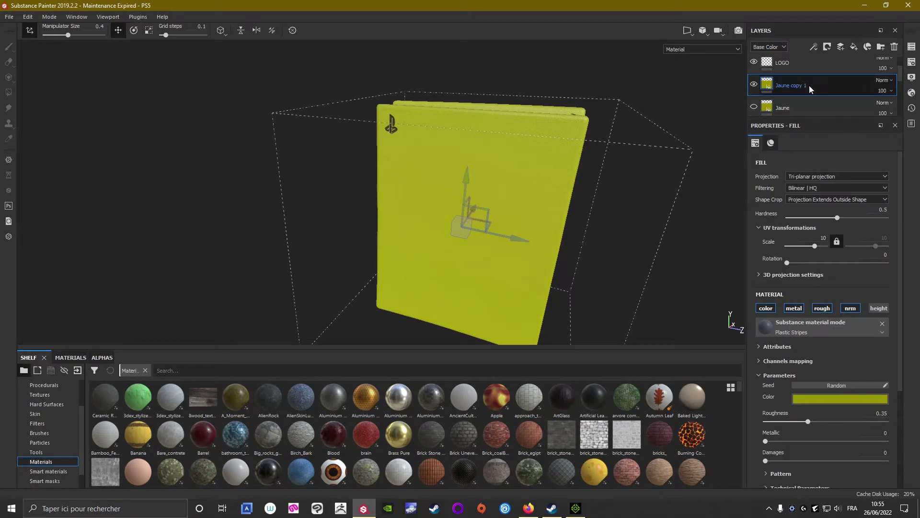
pyautogui.doubleClick(809, 85)
pyautogui.write('Rose')
pyautogui.press('Return')
# Step: Set the Rose fill colour to a vivid magenta
pyautogui.click(824, 399)
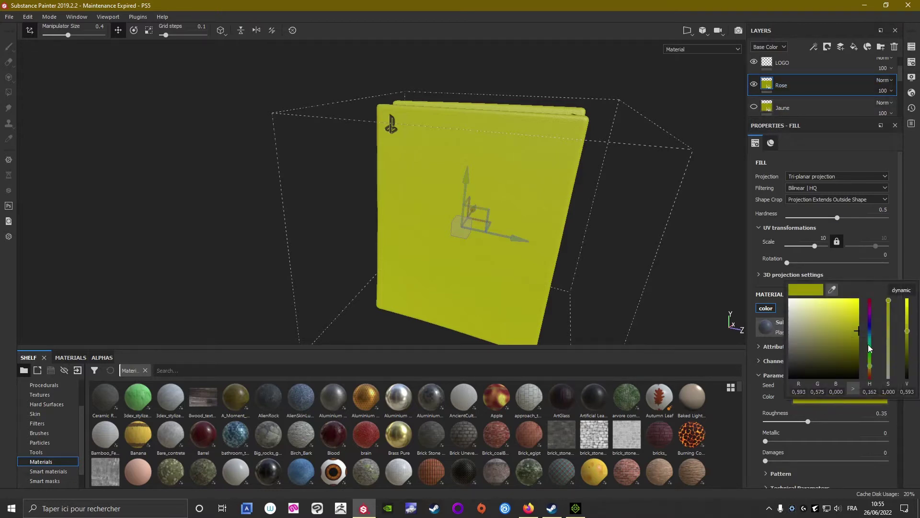
pyautogui.moveTo(871, 322)
pyautogui.mouseDown()
pyautogui.moveTo(870, 312)
pyautogui.moveTo(858, 324)
pyautogui.mouseUp()
pyautogui.click(856, 326)
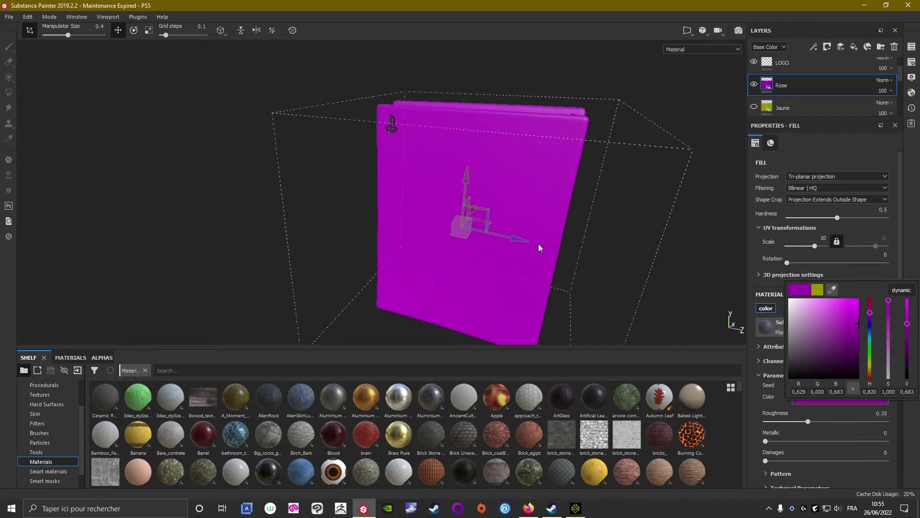
pyautogui.moveTo(542, 235)
pyautogui.keyDown('alt'); pyautogui.mouseDown()
pyautogui.moveTo(174, 198)
pyautogui.moveTo(511, 181)
pyautogui.mouseUp(); pyautogui.keyUp('alt')
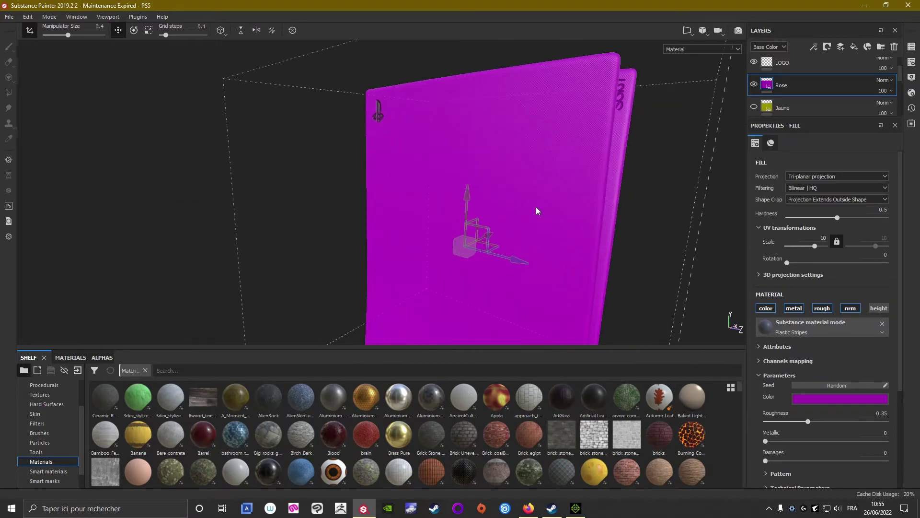
# Step: Darken the Rose magenta to a deeper purple, V about 0.563
pyautogui.click(801, 403)
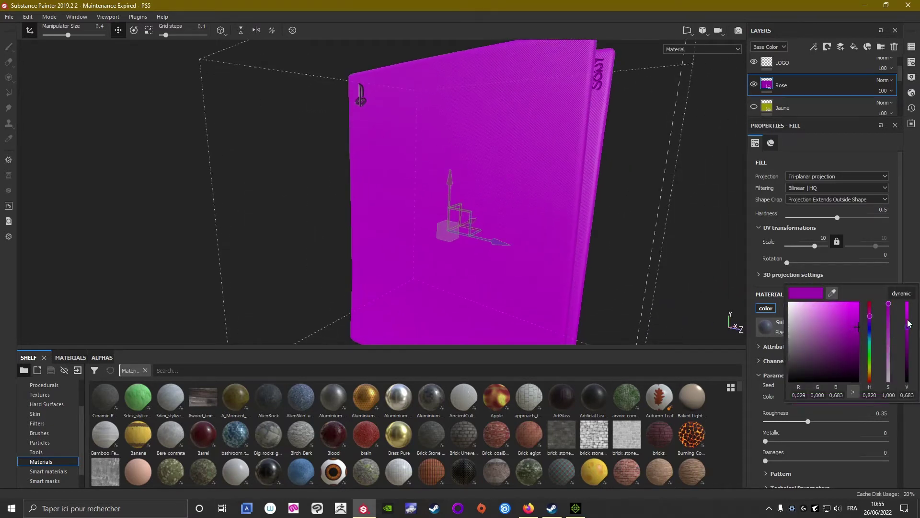
pyautogui.moveTo(910, 323); pyautogui.dragTo(906, 342)
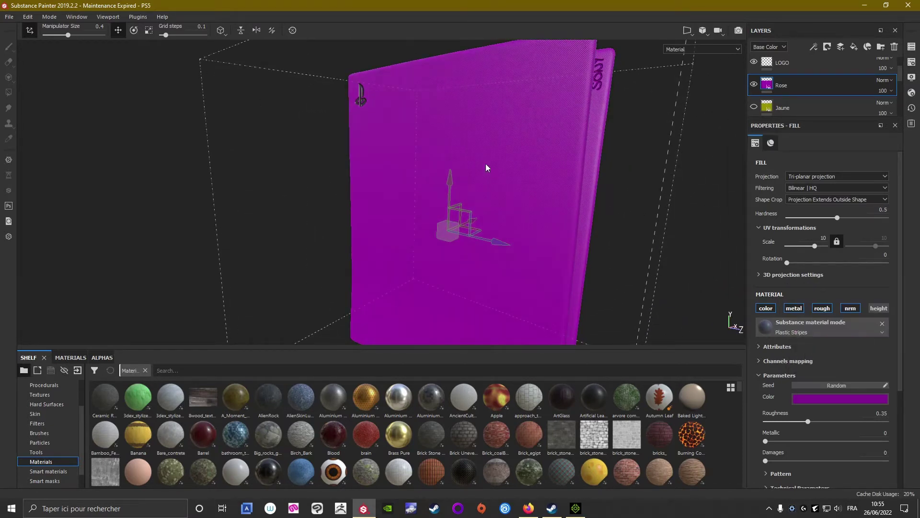
pyautogui.keyDown('alt'); pyautogui.moveTo(486, 166); pyautogui.dragTo(705, 119); pyautogui.keyUp('alt')
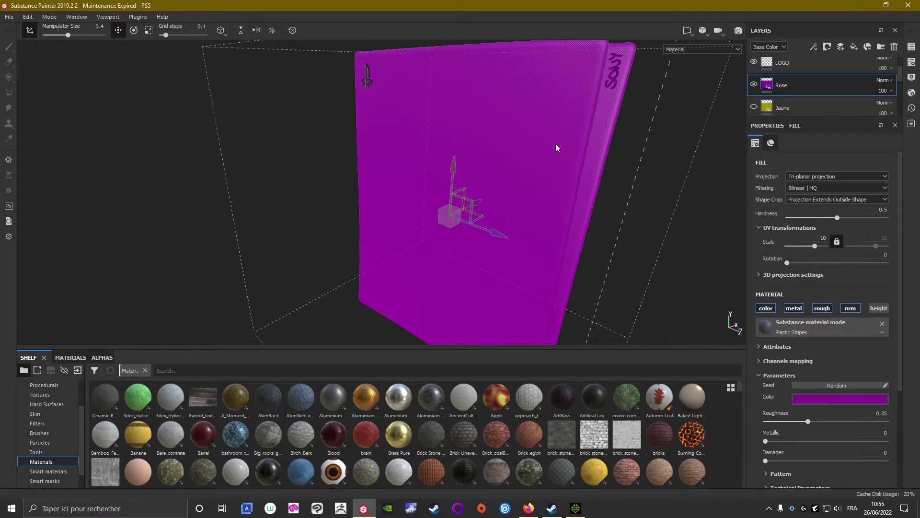
# Step: Open texture export and untick Ailette 34, Alim, Bouton allumage, Devant noir, Ethernet and HDMI
pyautogui.click(9, 17)
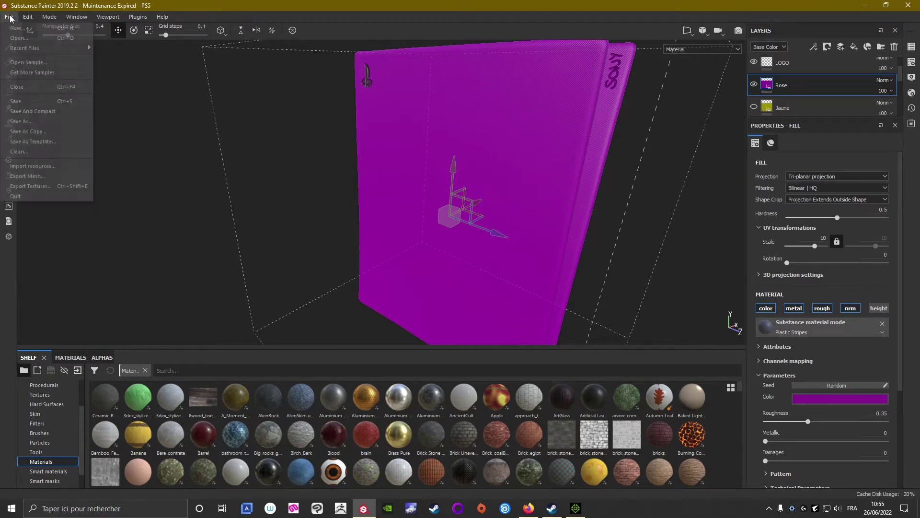
pyautogui.click(29, 186)
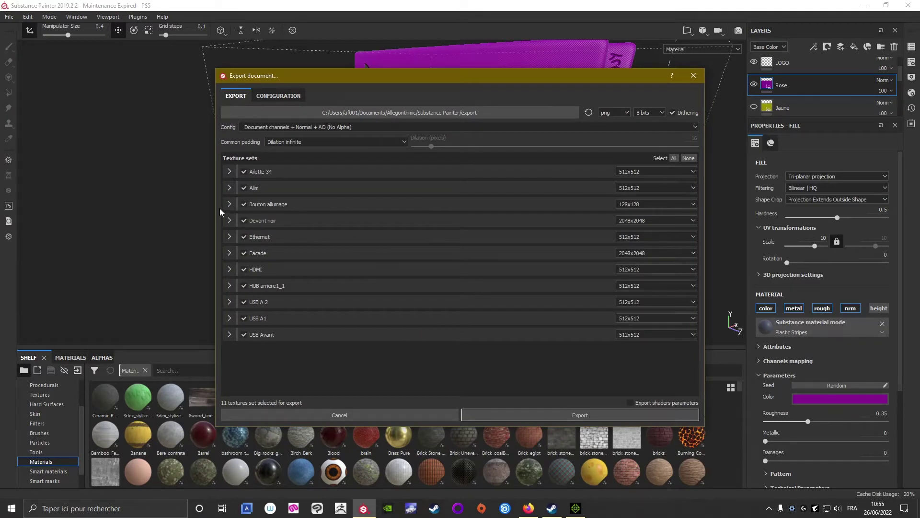
pyautogui.click(243, 172)
pyautogui.click(244, 188)
pyautogui.click(244, 204)
pyautogui.click(244, 220)
pyautogui.click(244, 236)
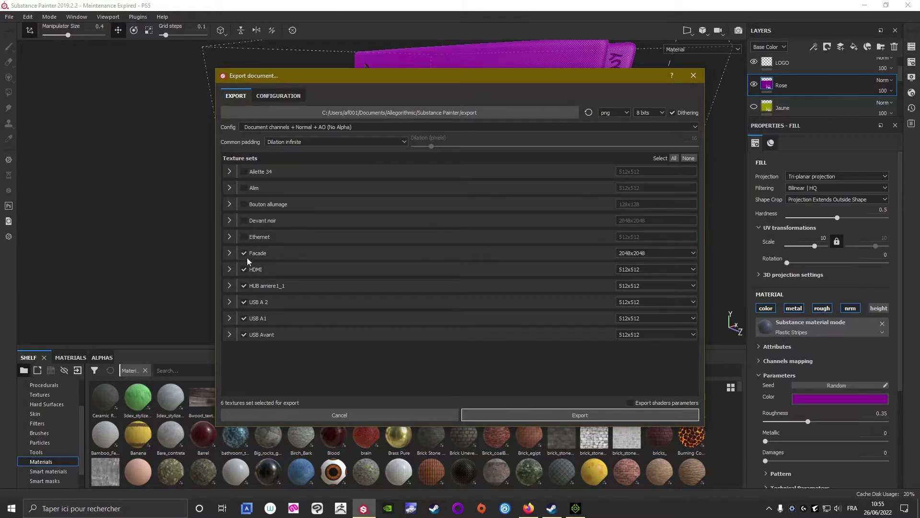
pyautogui.click(244, 269)
# Step: Untick HUB arriere1_1, USB A 2, USB A1 and USB Avant, export Facade, and open the folder
pyautogui.click(244, 285)
pyautogui.click(244, 302)
pyautogui.click(244, 318)
pyautogui.click(244, 335)
pyautogui.click(553, 414)
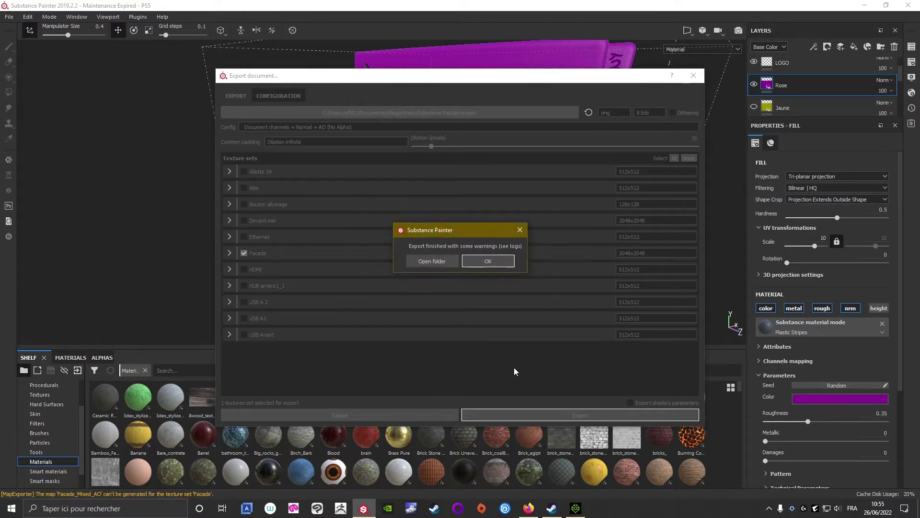
pyautogui.click(431, 261)
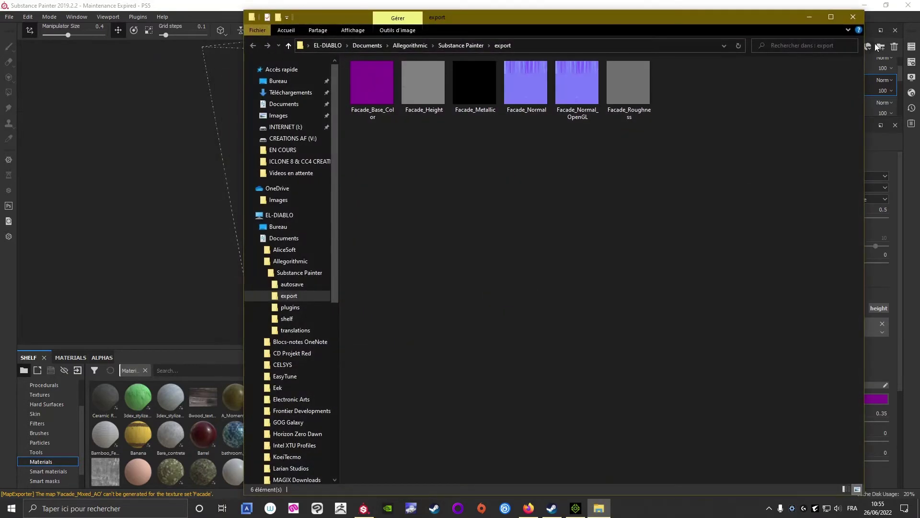
# Step: Minimize Substance Painter, park the export folder lower left, and bring up iClone's PS5 scene
pyautogui.click(866, 6)
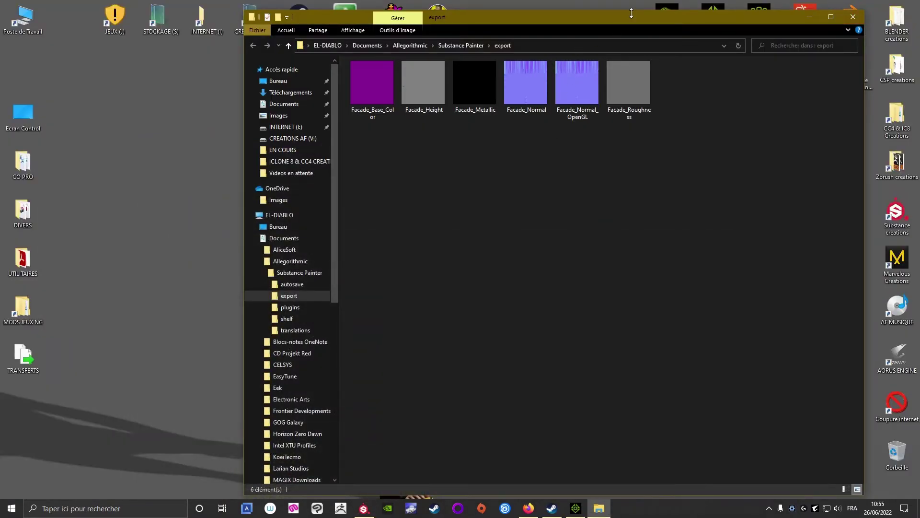
pyautogui.moveTo(631, 14); pyautogui.dragTo(531, 263)
pyautogui.click(577, 509)
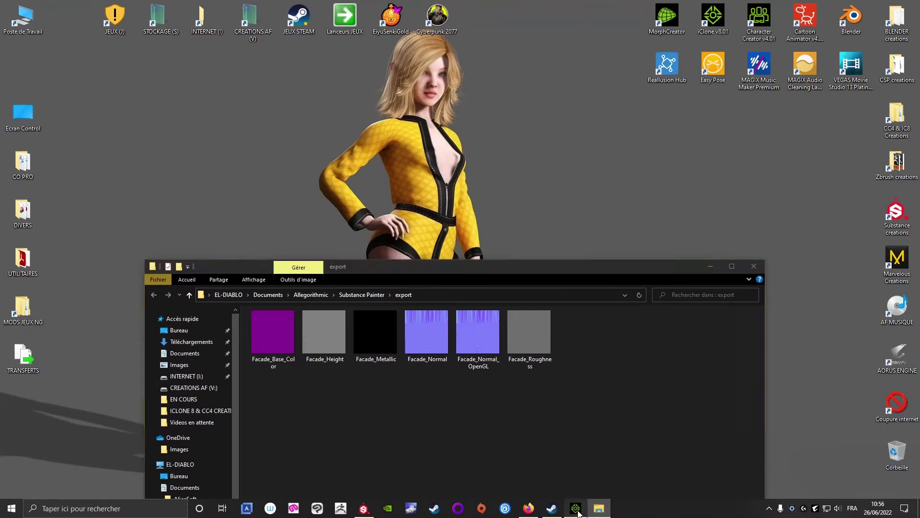
pyautogui.moveTo(410, 277)
pyautogui.mouseDown(button='right')
pyautogui.moveTo(664, 298)
pyautogui.moveTo(799, 263)
pyautogui.moveTo(719, 273)
pyautogui.moveTo(479, 203)
pyautogui.mouseUp(button='right')
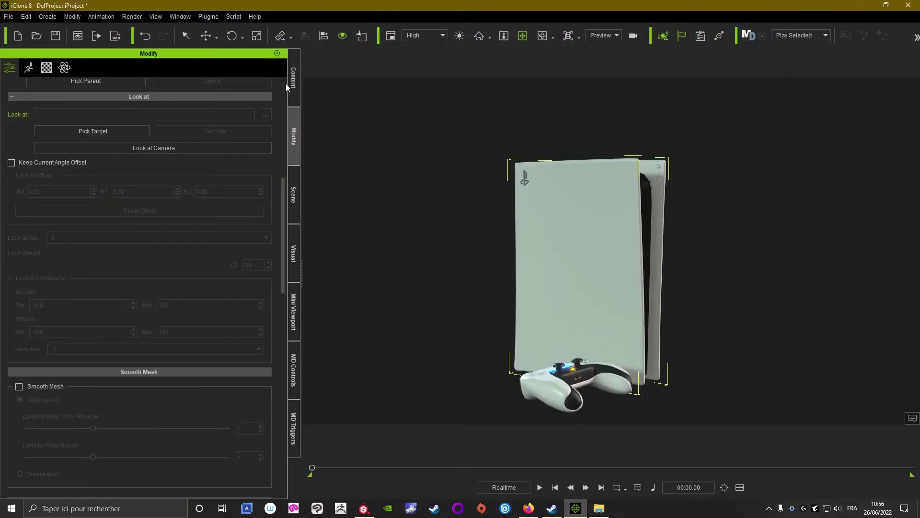
# Step: Select the console's Facade material in the Material tab and reopen the export folder
pyautogui.click(292, 85)
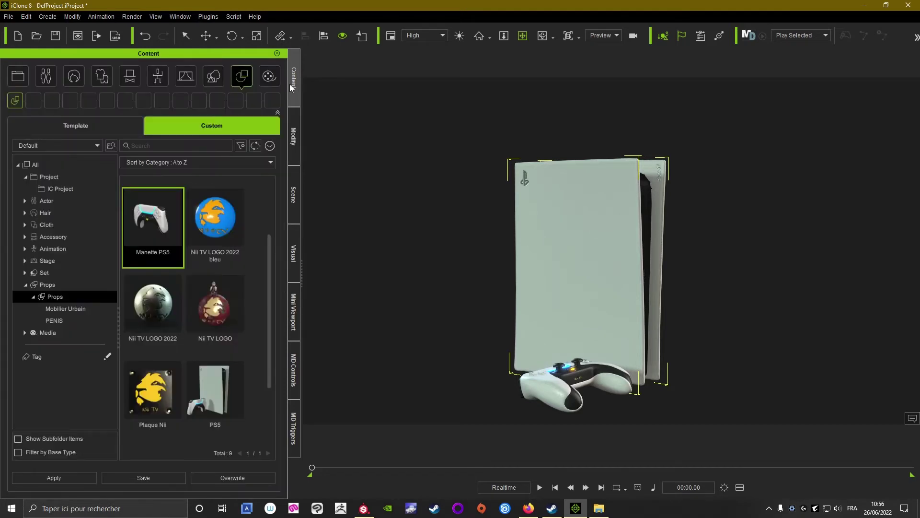
pyautogui.click(295, 140)
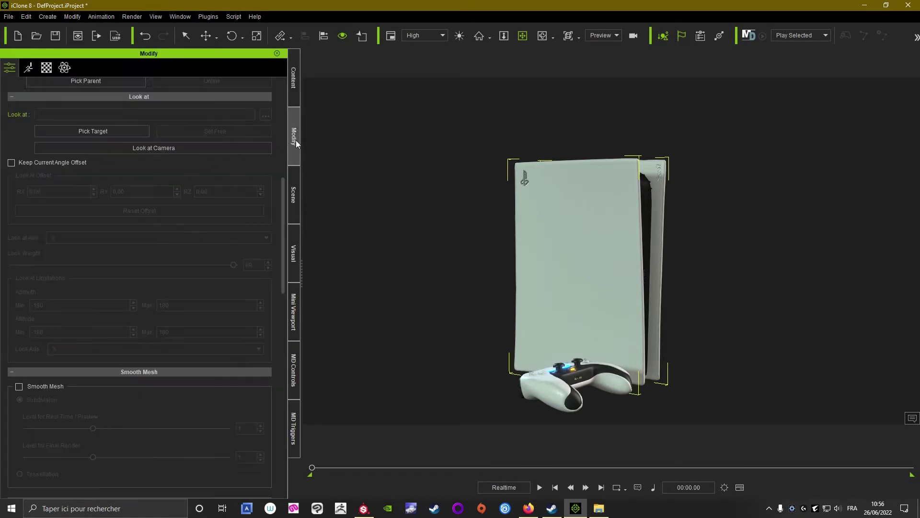
pyautogui.click(45, 68)
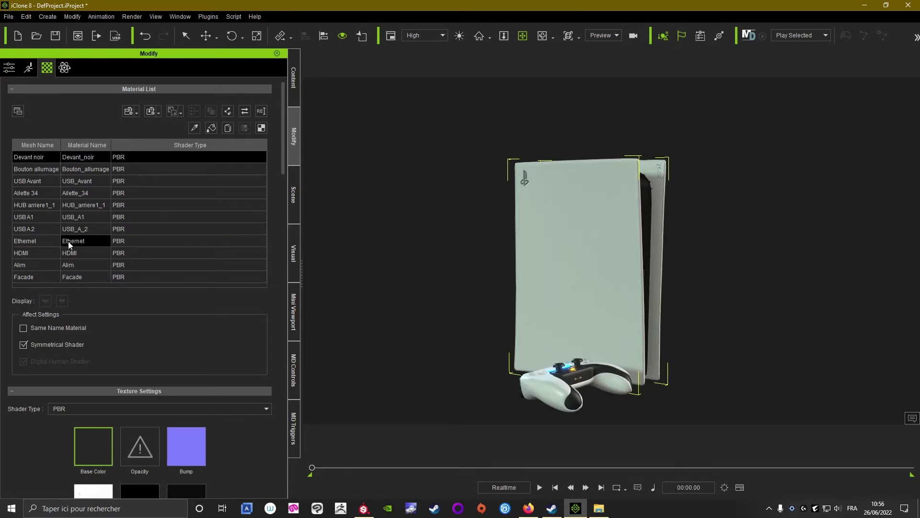
pyautogui.click(64, 278)
pyautogui.scroll(-3, 284, 183)
pyautogui.scroll(-2, 284, 183)
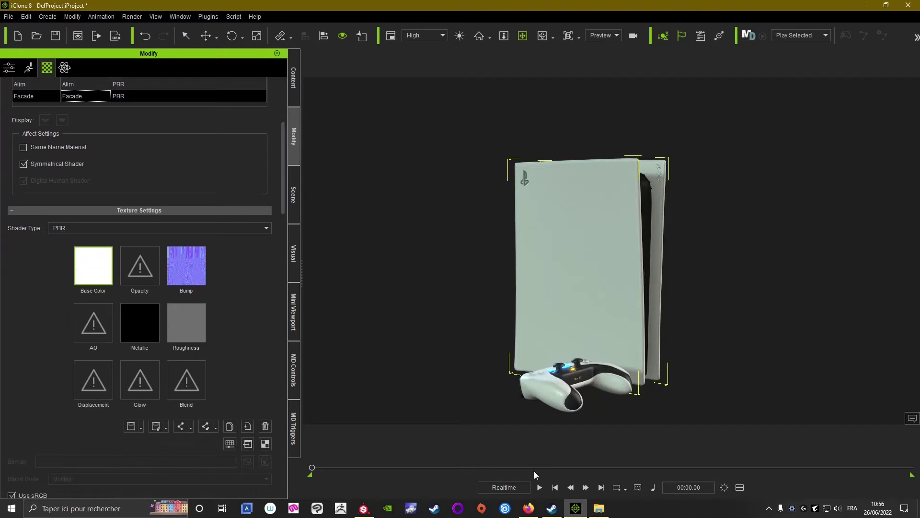
pyautogui.click(600, 509)
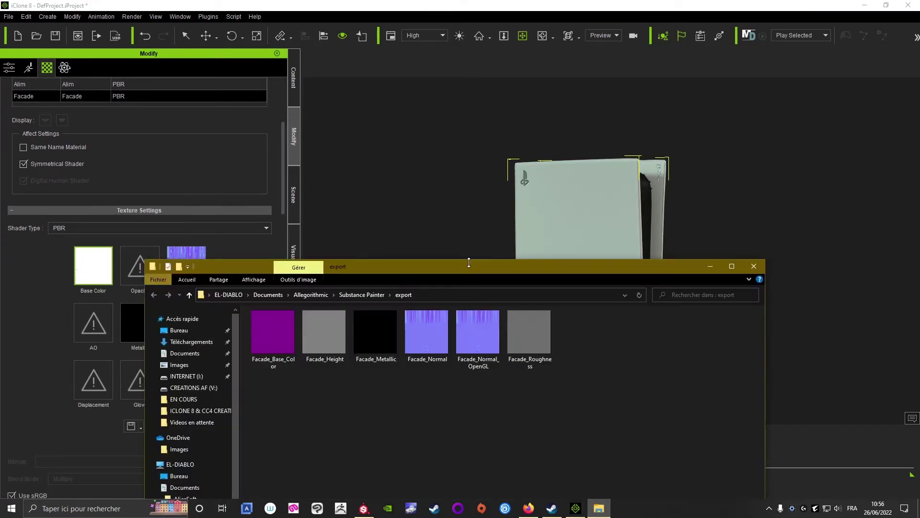
# Step: Load Facade_Base_Color into the Base Color slot and inspect the purple faceplate with auxiliary light
pyautogui.moveTo(468, 265); pyautogui.dragTo(668, 249)
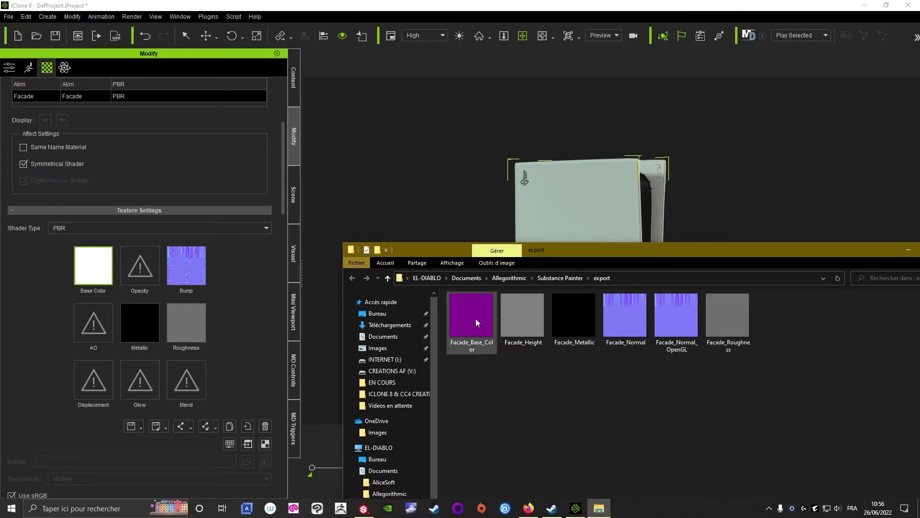
pyautogui.moveTo(475, 318); pyautogui.dragTo(91, 267)
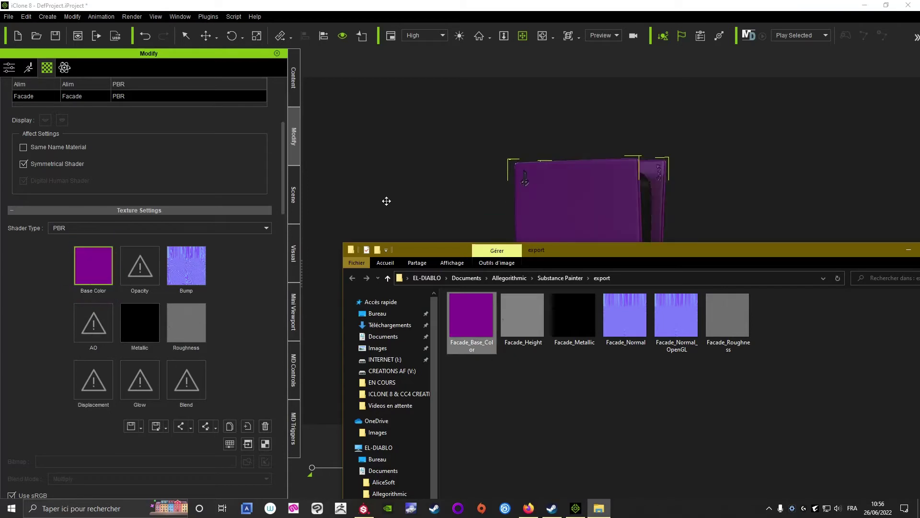
pyautogui.moveTo(433, 199)
pyautogui.mouseDown(button='right')
pyautogui.moveTo(583, 237)
pyautogui.moveTo(483, 225)
pyautogui.mouseUp(button='right')
pyautogui.scroll(-2, 491, 239)
pyautogui.scroll(3, 458, 273)
pyautogui.scroll(2, 442, 269)
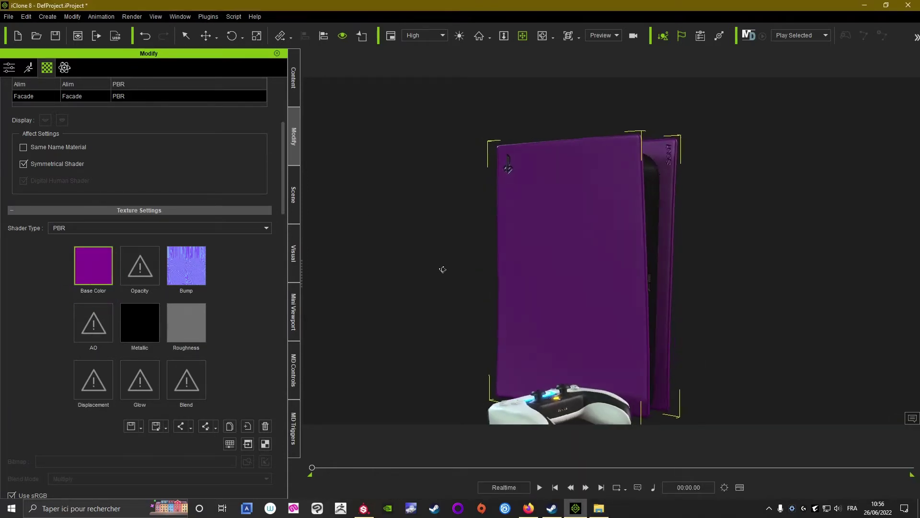
pyautogui.moveTo(443, 270); pyautogui.dragTo(452, 277, button='right')
pyautogui.click(460, 42)
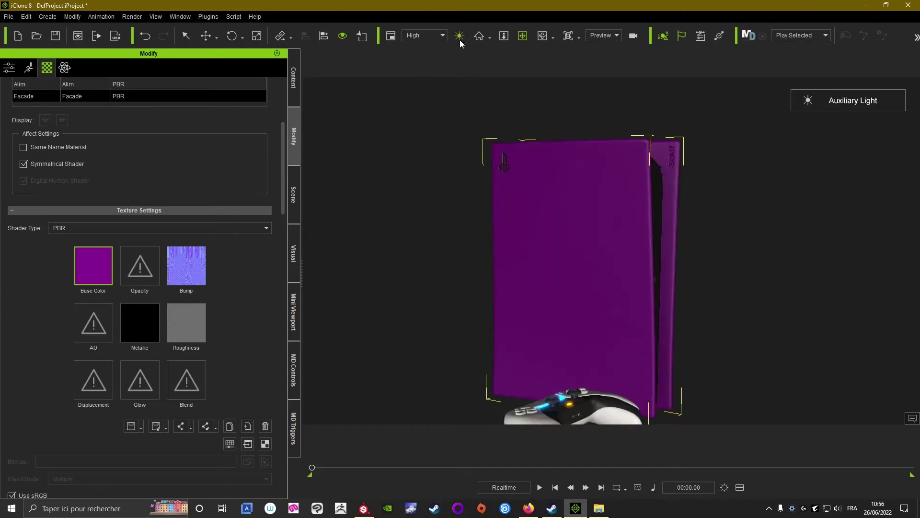
pyautogui.moveTo(401, 273)
pyautogui.mouseDown(button='right')
pyautogui.moveTo(668, 254)
pyautogui.moveTo(450, 238)
pyautogui.moveTo(368, 261)
pyautogui.mouseUp(button='right')
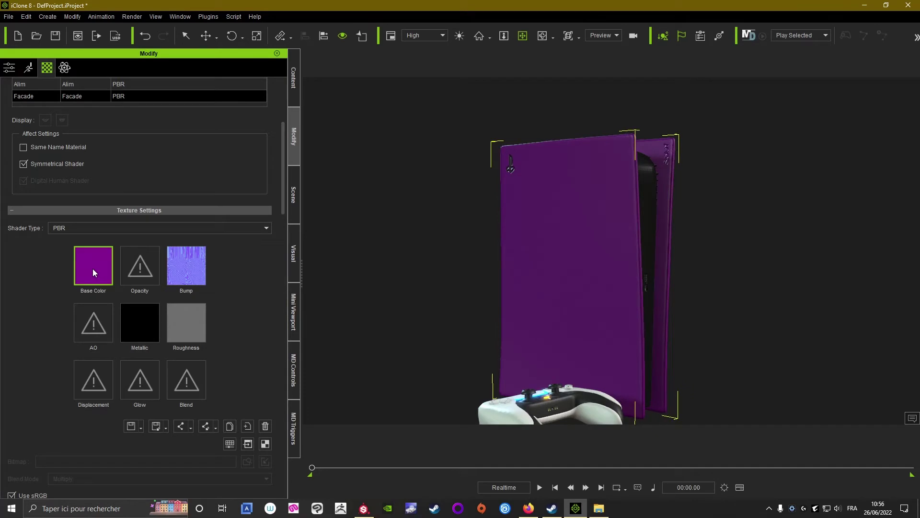
# Step: Open Adjust Color for the Base Color map and enter 15, toggling the auxiliary light
pyautogui.click(229, 445)
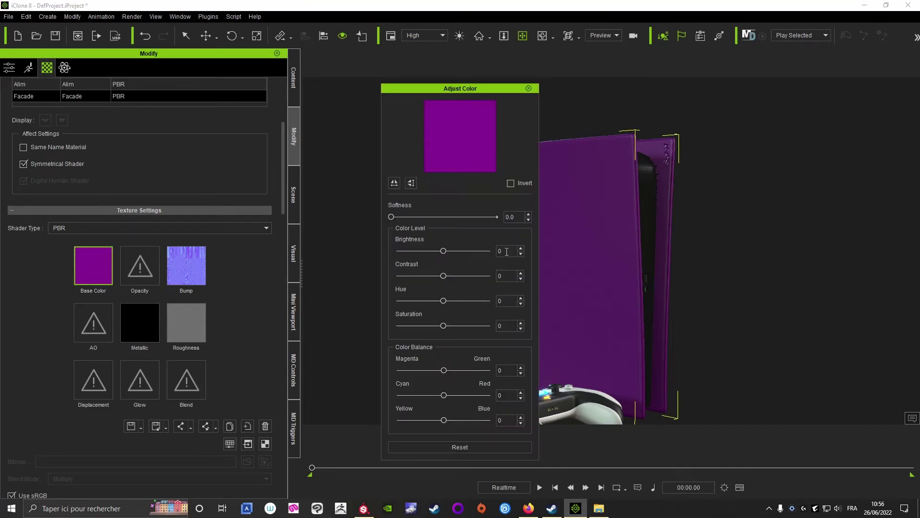
pyautogui.write('15')
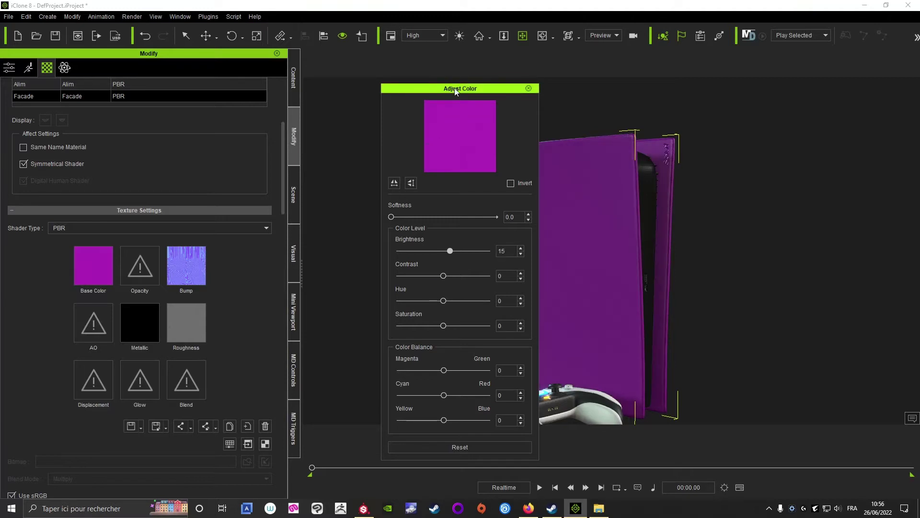
pyautogui.moveTo(454, 88)
pyautogui.mouseDown()
pyautogui.moveTo(344, 154)
pyautogui.moveTo(348, 142)
pyautogui.mouseUp()
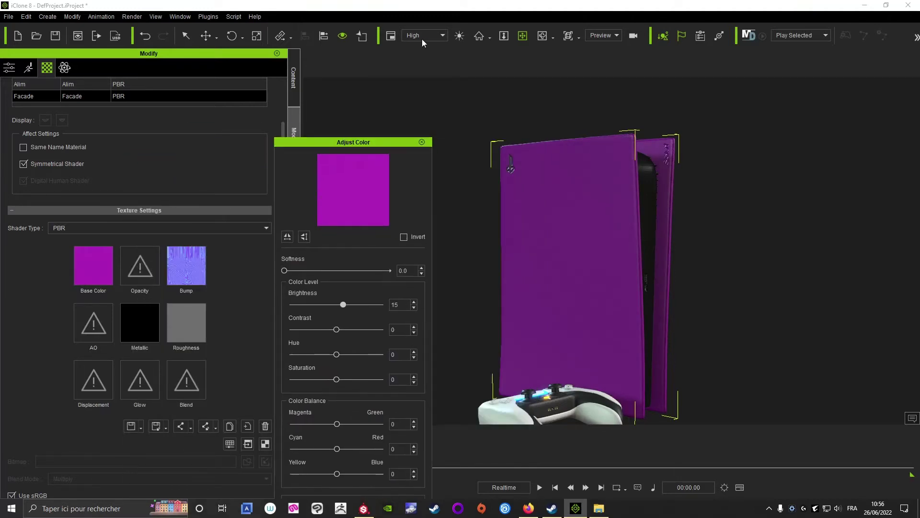
pyautogui.click(458, 36)
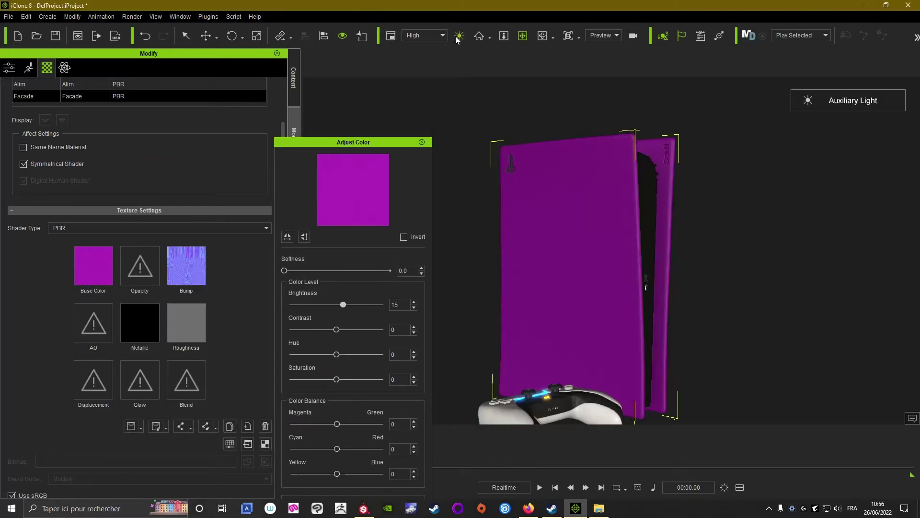
pyautogui.click(458, 36)
# Step: Raise the Base Color map brightness to 30 and close the Adjust Color window
pyautogui.moveTo(399, 304); pyautogui.dragTo(391, 308)
pyautogui.write('2')
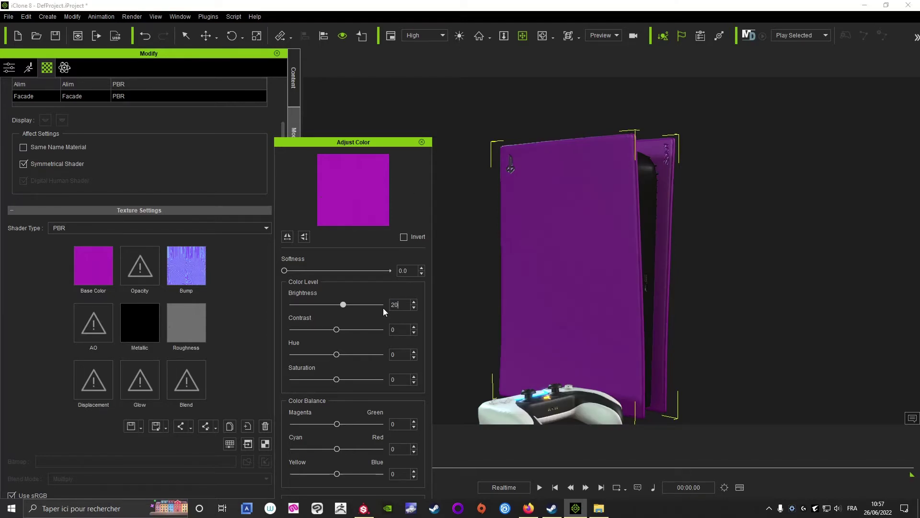
pyautogui.write('0')
pyautogui.press('Return')
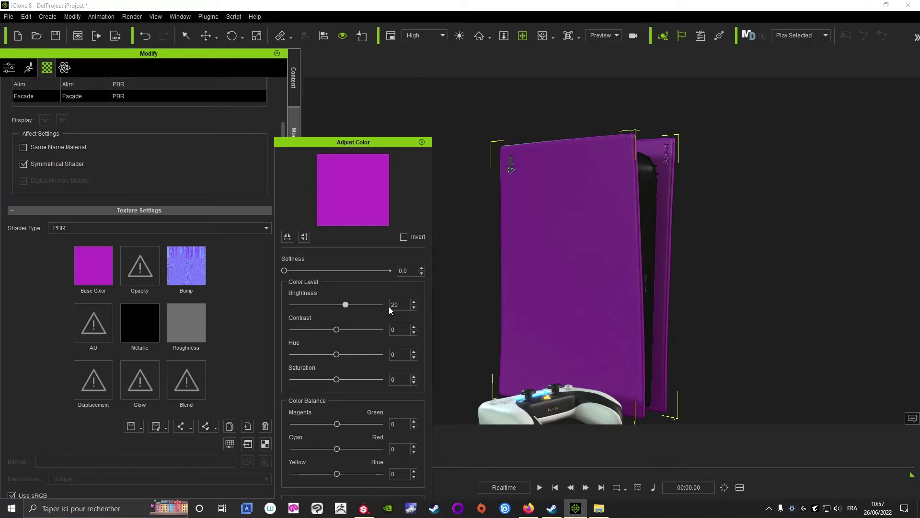
pyautogui.moveTo(397, 304); pyautogui.dragTo(390, 305)
pyautogui.doubleClick(391, 305)
pyautogui.press('Return')
pyautogui.click(421, 143)
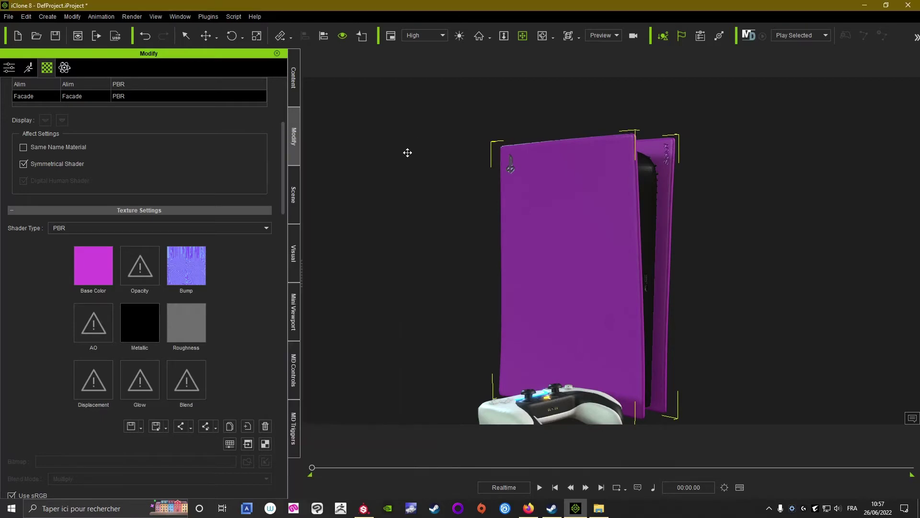
pyautogui.scroll(-3, 165, 361)
pyautogui.scroll(-1, 163, 361)
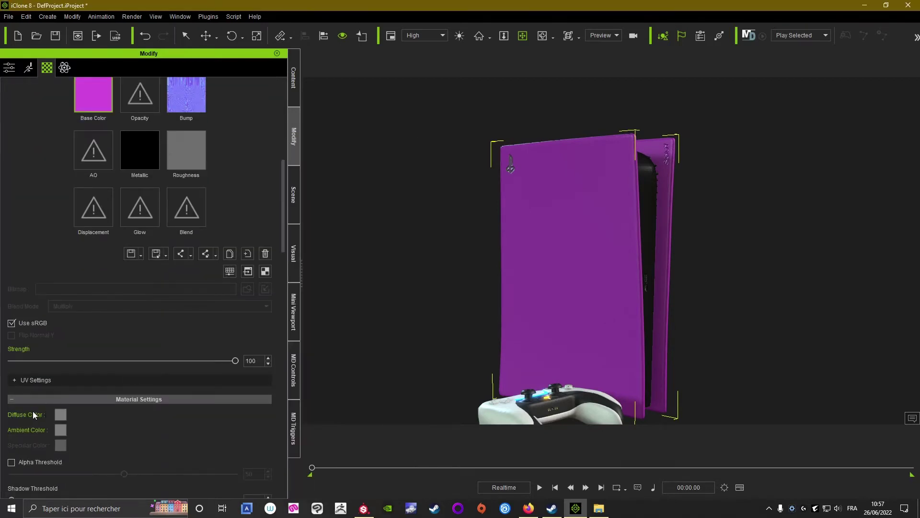
# Step: Set the Facade diffuse colour to white and orbit to check the brighter faceplate
pyautogui.click(58, 417)
pyautogui.click(437, 238)
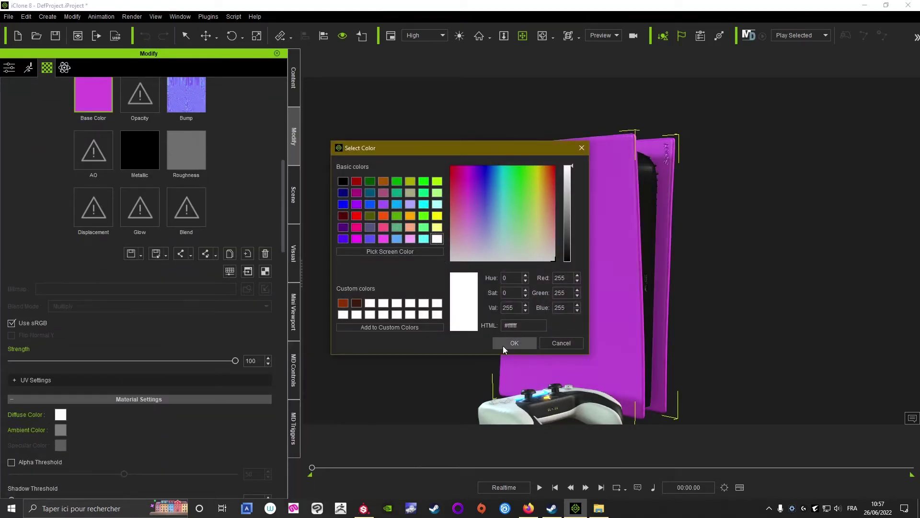
pyautogui.click(503, 344)
pyautogui.moveTo(446, 214)
pyautogui.mouseDown(button='right')
pyautogui.moveTo(692, 248)
pyautogui.moveTo(412, 228)
pyautogui.moveTo(493, 181)
pyautogui.moveTo(556, 232)
pyautogui.moveTo(424, 241)
pyautogui.moveTo(598, 242)
pyautogui.moveTo(555, 238)
pyautogui.moveTo(684, 229)
pyautogui.moveTo(501, 226)
pyautogui.moveTo(394, 247)
pyautogui.moveTo(473, 284)
pyautogui.moveTo(494, 273)
pyautogui.mouseUp(button='right')
pyautogui.scroll(3, 191, 287)
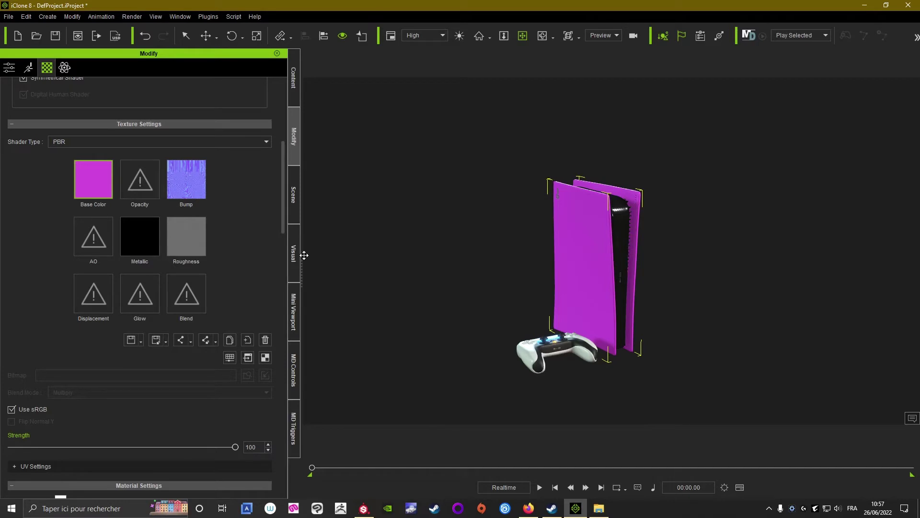
pyautogui.moveTo(281, 203); pyautogui.dragTo(277, 142)
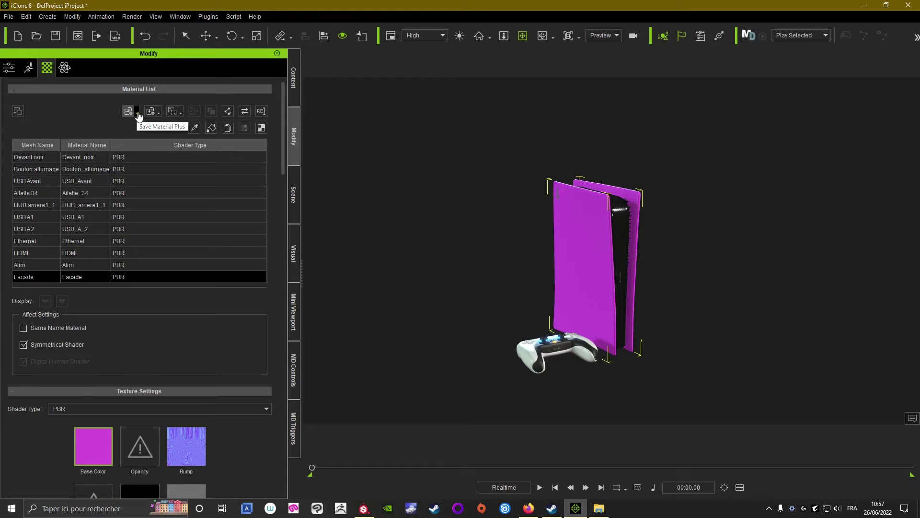
# Step: Back out of Save All Object Textures and bring up the Save Material Plus options instead
pyautogui.click(137, 114)
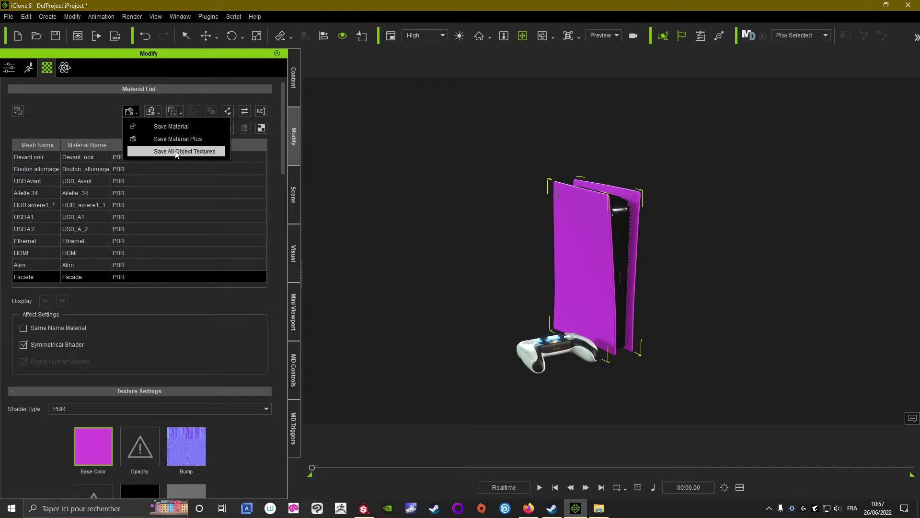
pyautogui.click(176, 152)
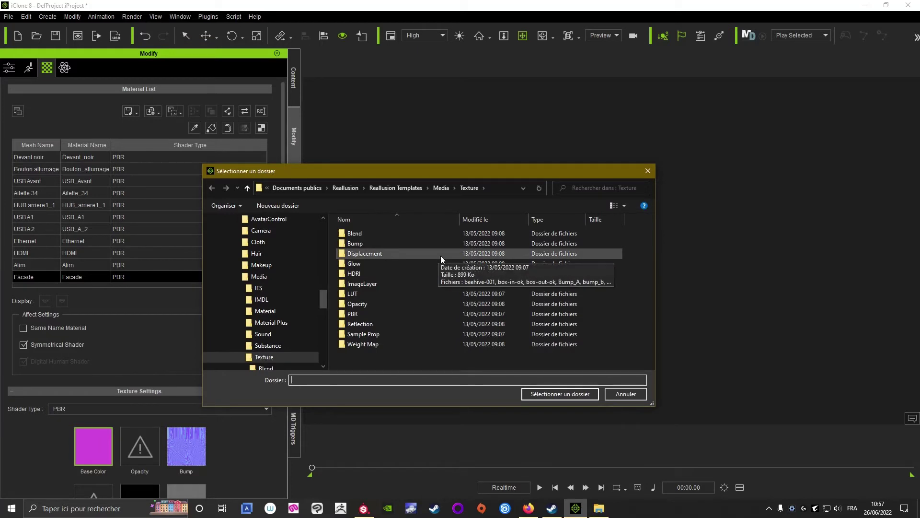
pyautogui.click(595, 392)
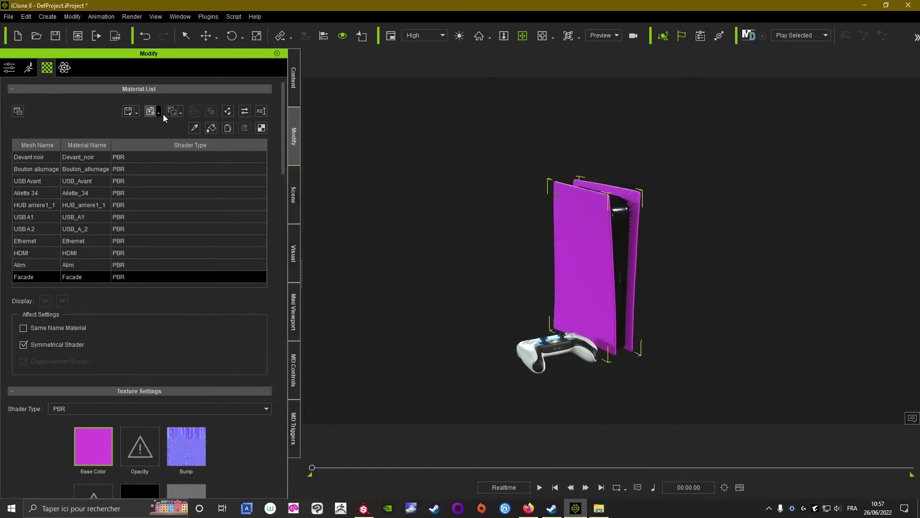
pyautogui.click(136, 114)
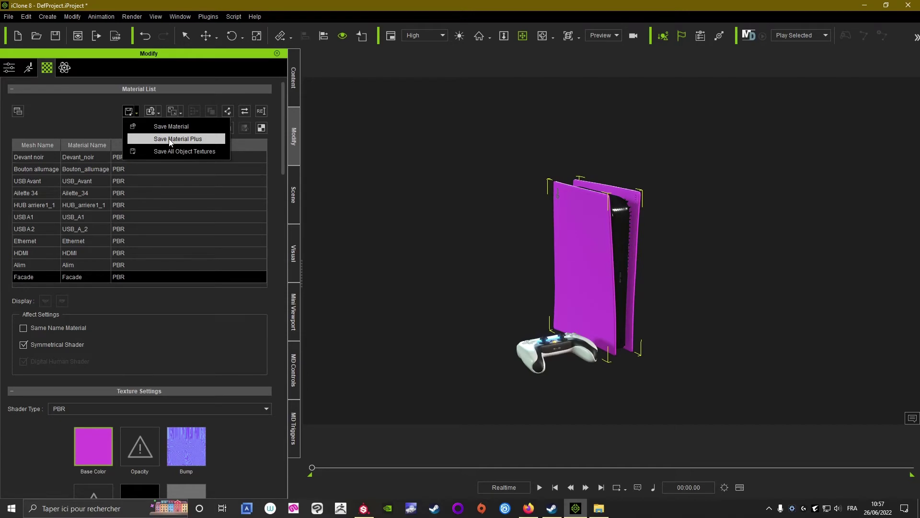
pyautogui.click(170, 140)
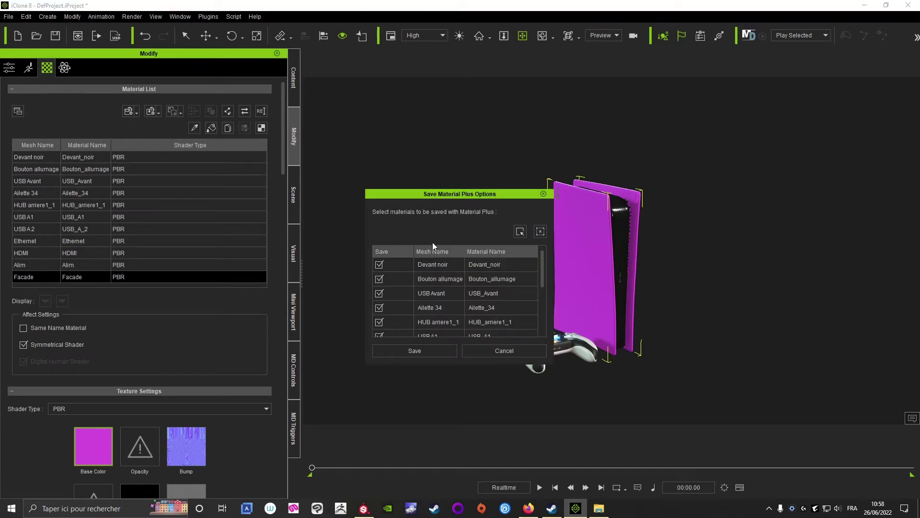
# Step: Untick Devant noir, Bouton allumage, USB Avant, Ailette 34, HUB arriere1_1, USB A1, USB A2 and HDMI
pyautogui.click(407, 277)
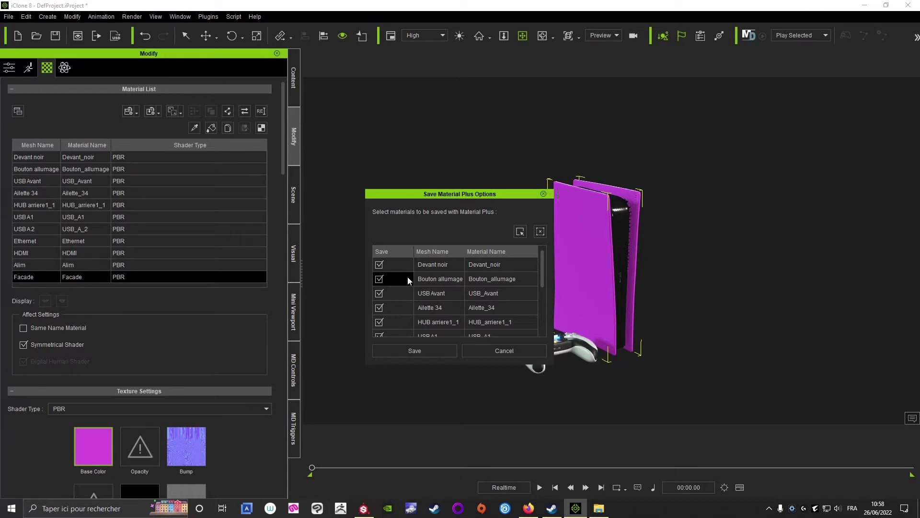
pyautogui.click(378, 267)
pyautogui.click(379, 279)
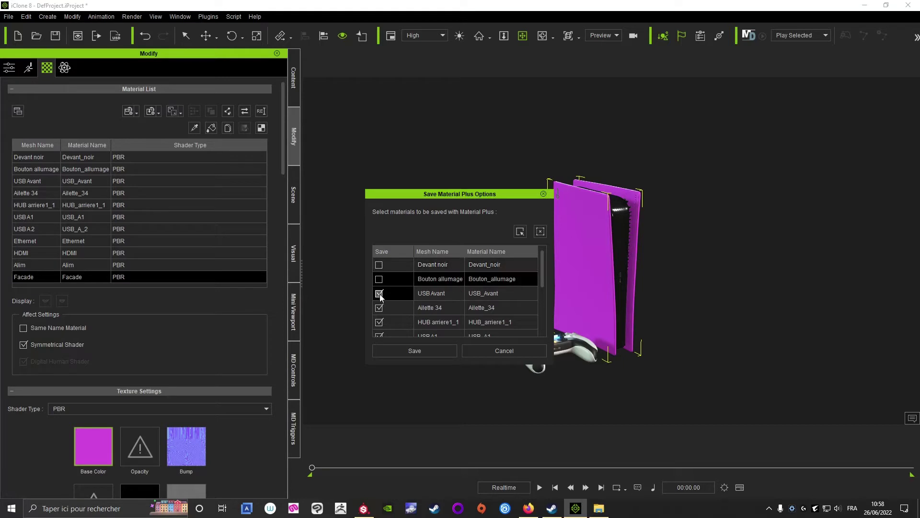
pyautogui.click(379, 308)
pyautogui.click(379, 322)
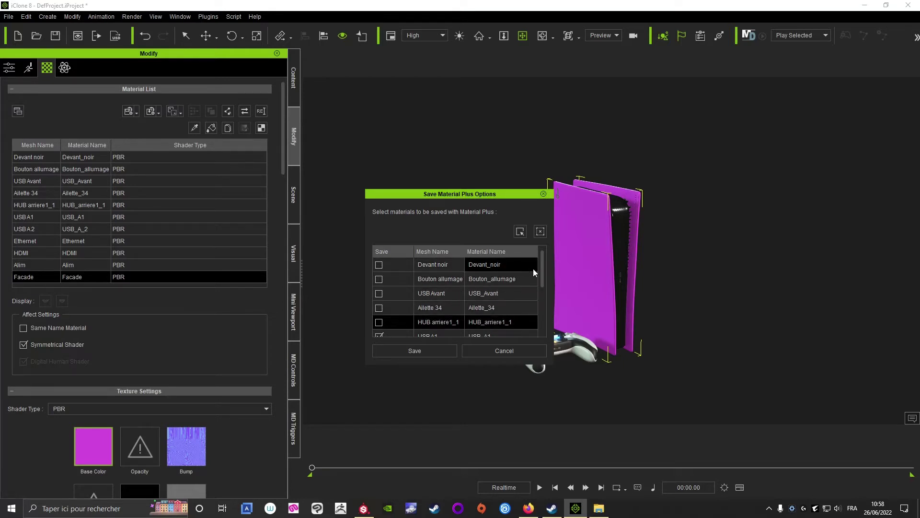
pyautogui.moveTo(543, 272); pyautogui.dragTo(547, 297)
pyautogui.click(379, 293)
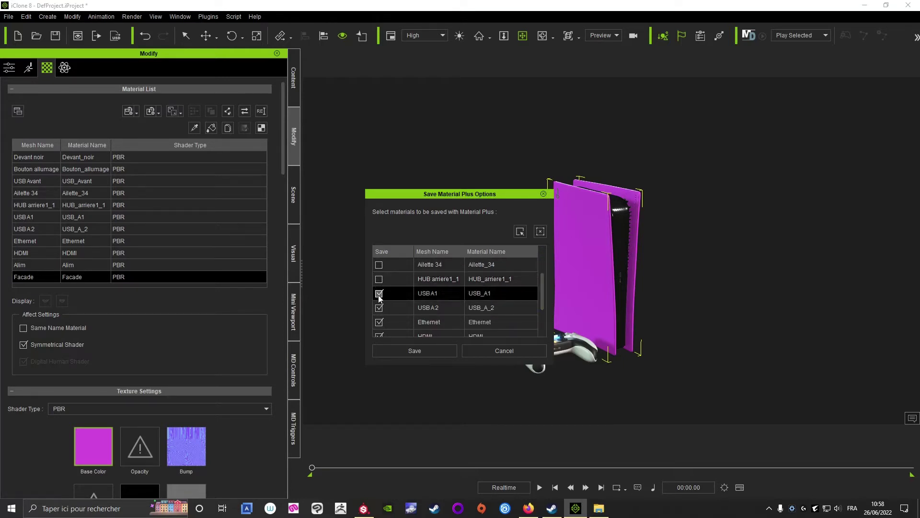
pyautogui.click(378, 308)
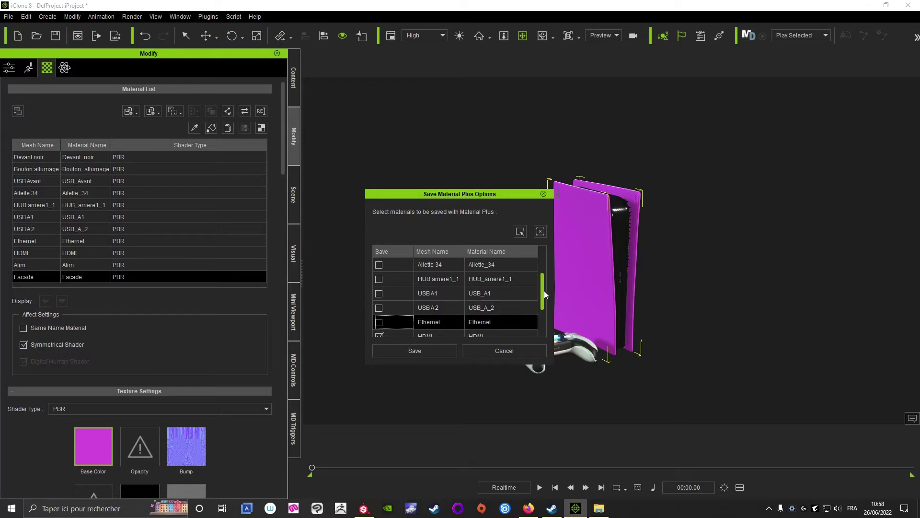
pyautogui.moveTo(544, 290); pyautogui.dragTo(543, 319)
pyautogui.click(379, 308)
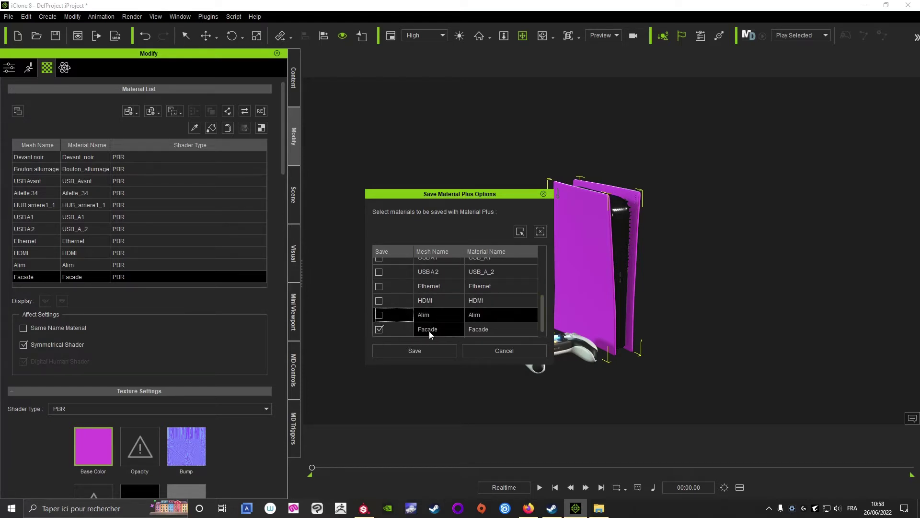
# Step: Save the Facade-only Material Plus preset as PS5, then minimize iClone to the desktop
pyautogui.click(409, 355)
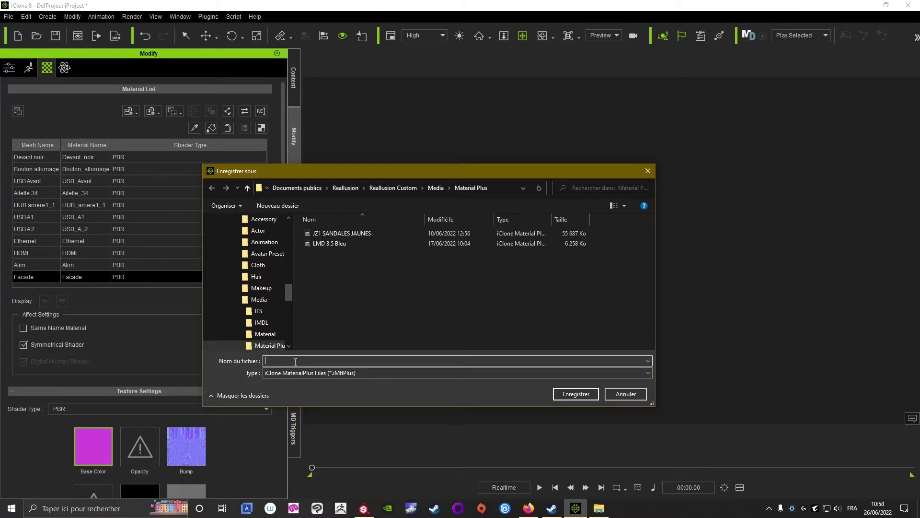
pyautogui.write('PS5 Rose')
pyautogui.click(576, 394)
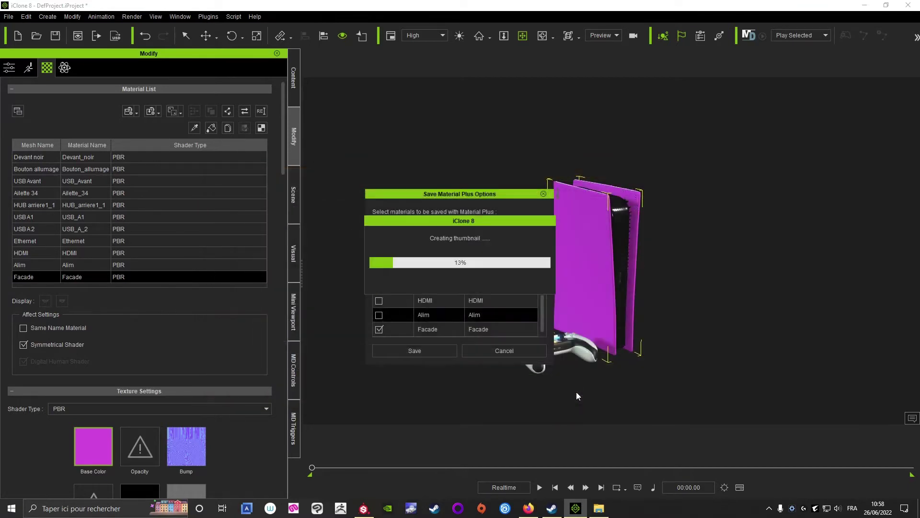
pyautogui.scroll(2, 577, 253)
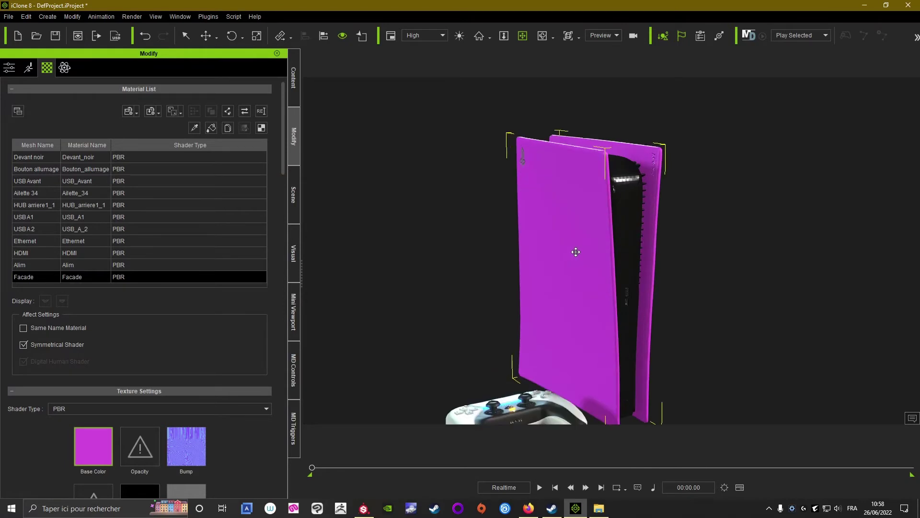
pyautogui.scroll(2, 686, 237)
pyautogui.scroll(1, 671, 242)
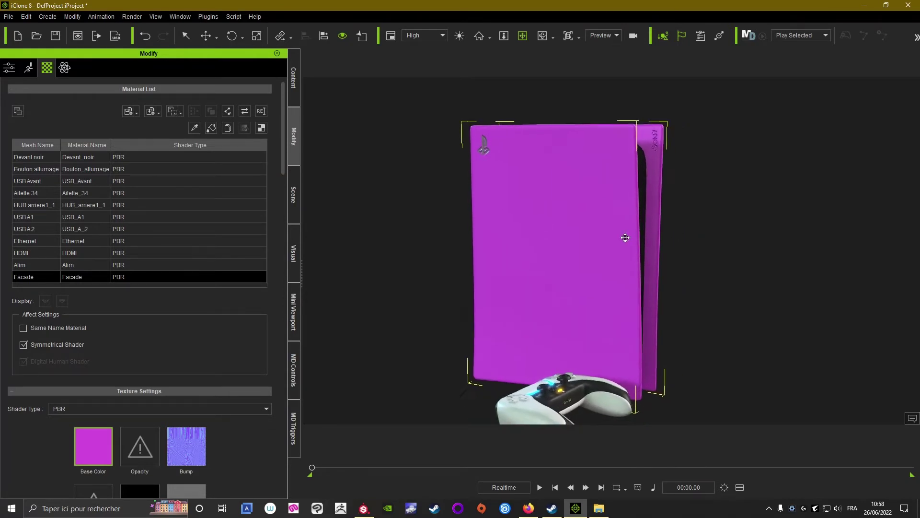
pyautogui.moveTo(625, 237); pyautogui.dragTo(611, 240, button='right')
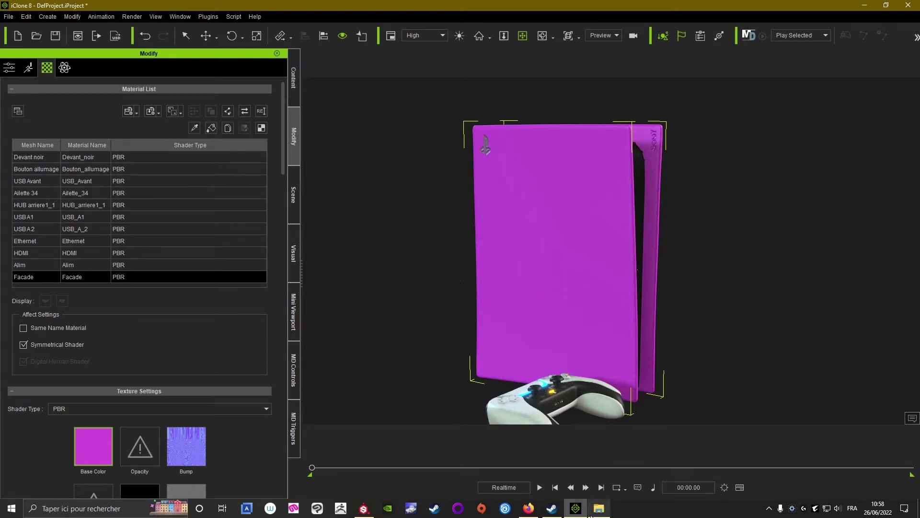
pyautogui.click(576, 508)
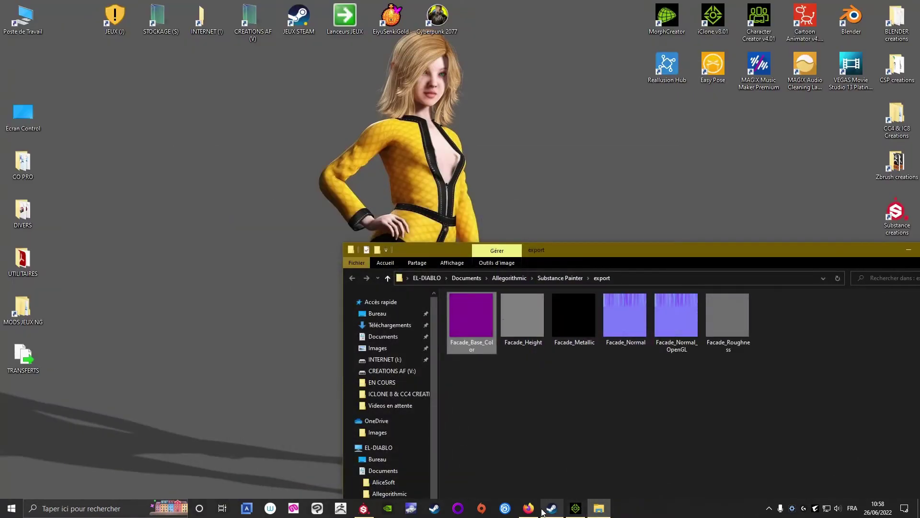
# Step: In Substance Painter, hide the pink Rose layer and show the red Rouge faceplate layer
pyautogui.click(363, 508)
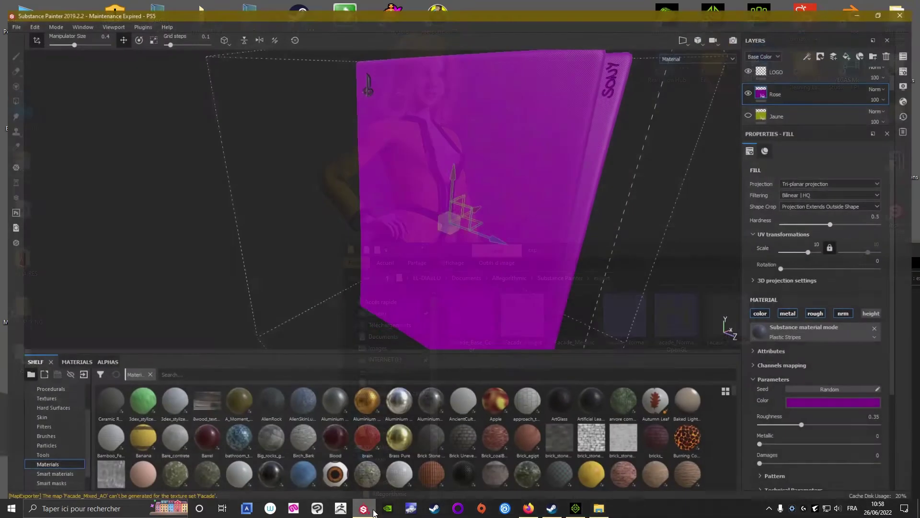
pyautogui.click(754, 84)
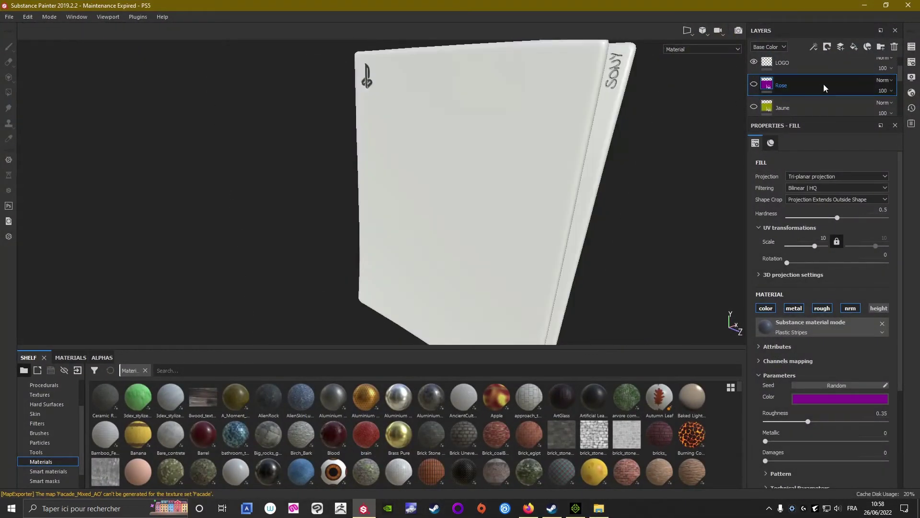
pyautogui.scroll(-2, 824, 88)
pyautogui.scroll(-1, 795, 93)
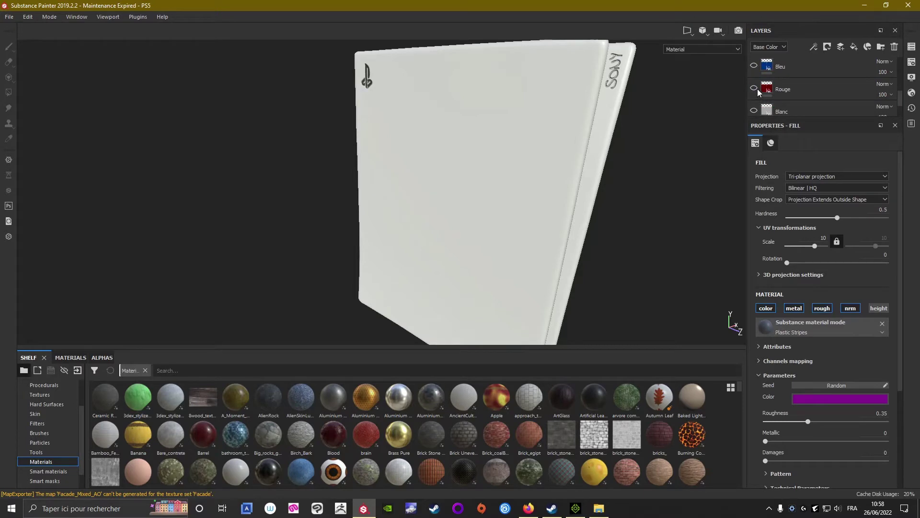
pyautogui.click(756, 88)
# Step: Re-export the Facade texture set and minimize Substance Painter
pyautogui.click(9, 16)
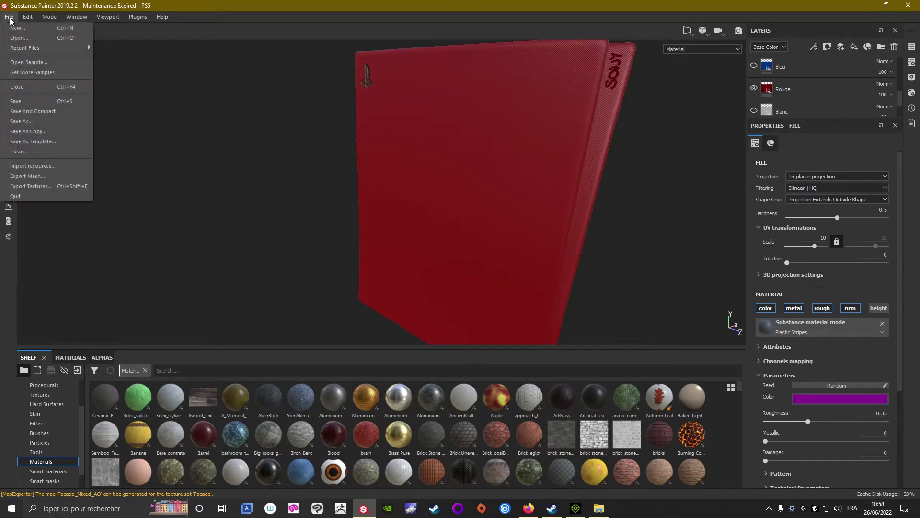
pyautogui.click(20, 186)
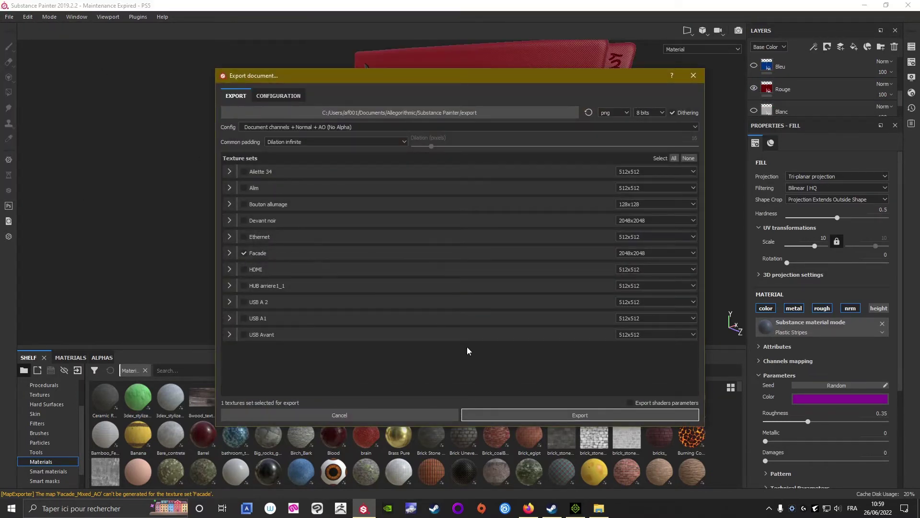
pyautogui.click(522, 415)
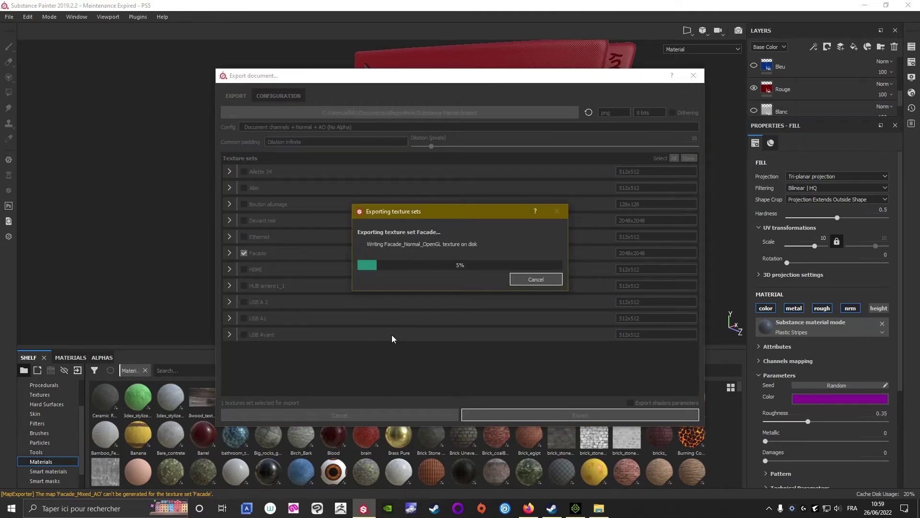
pyautogui.click(422, 262)
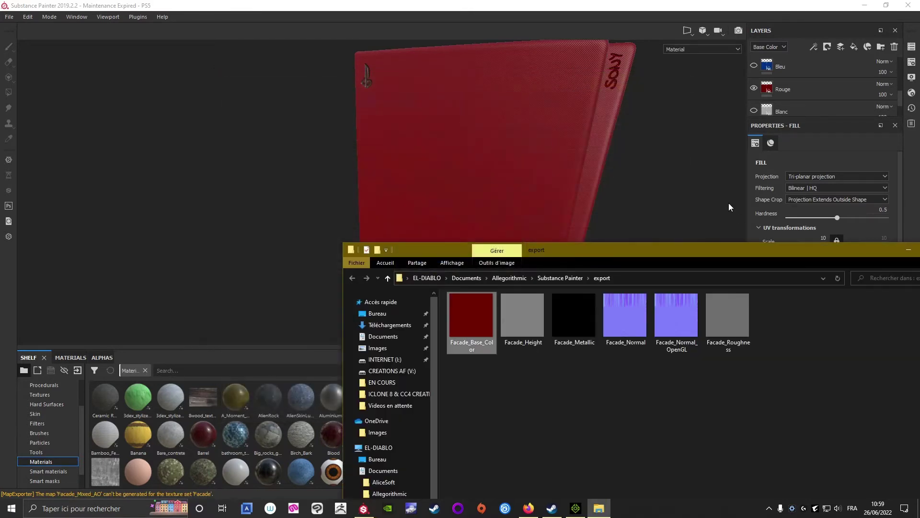
pyautogui.click(867, 6)
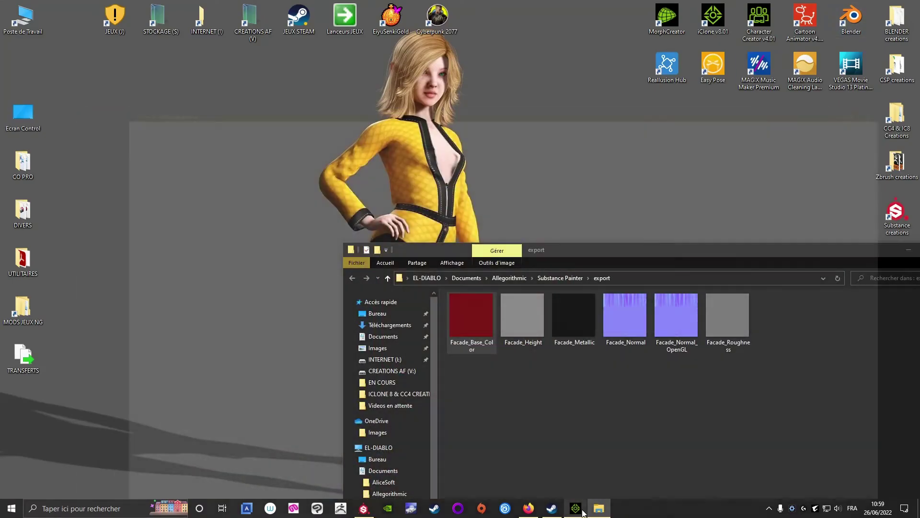
# Step: Load the dark red Facade_Base_Color as Base Color and inspect the console with auxiliary light
pyautogui.click(580, 510)
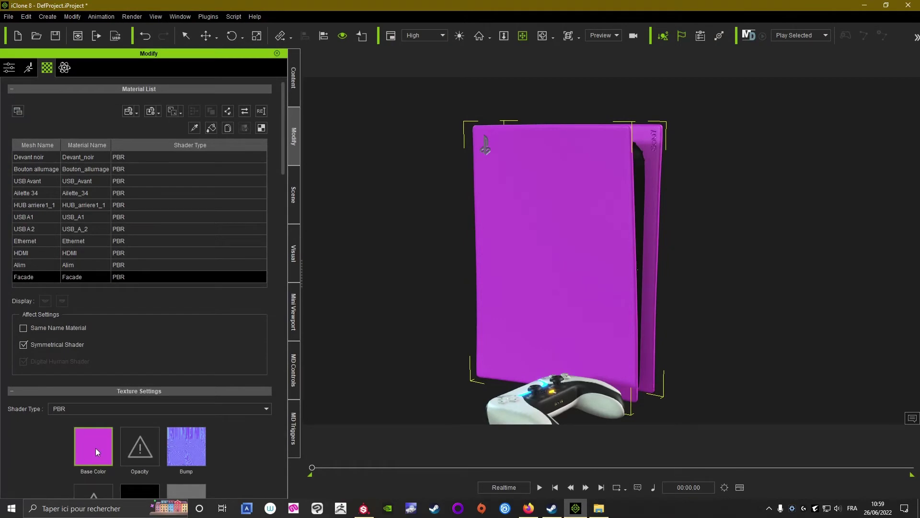
pyautogui.click(599, 508)
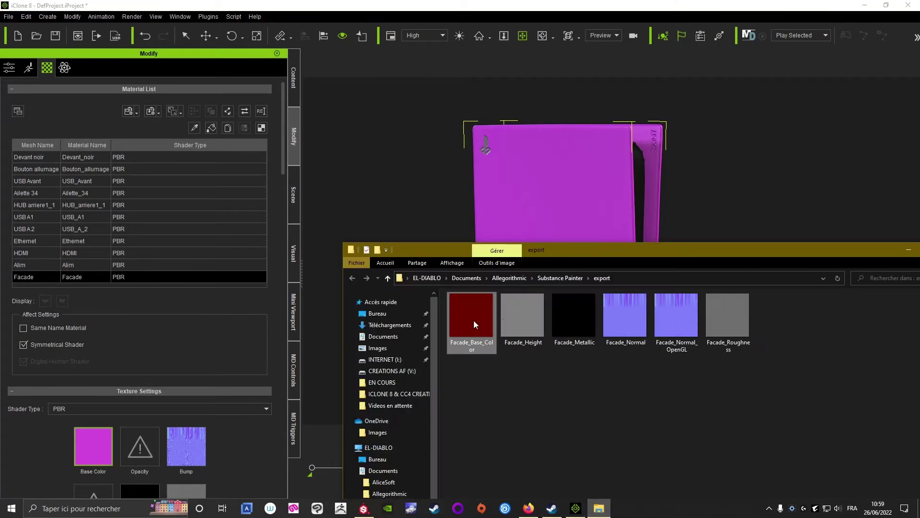
pyautogui.moveTo(473, 320); pyautogui.dragTo(94, 446)
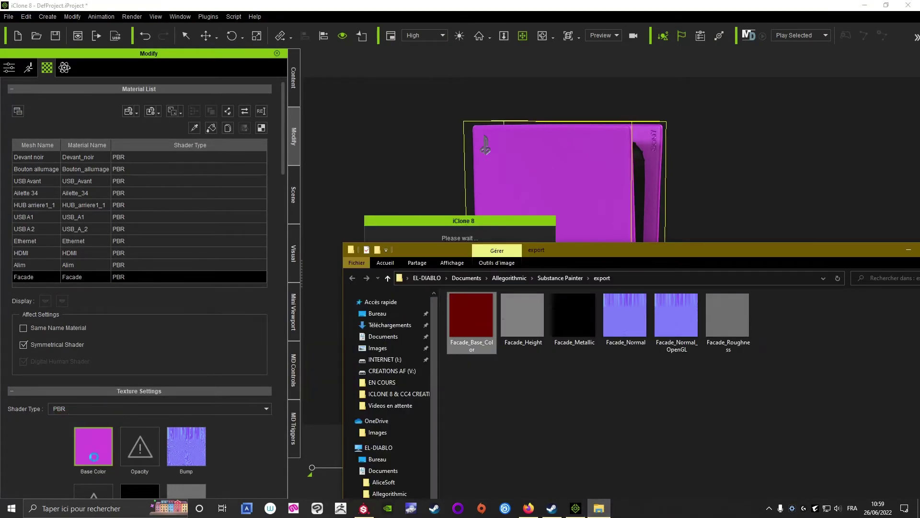
pyautogui.click(343, 220)
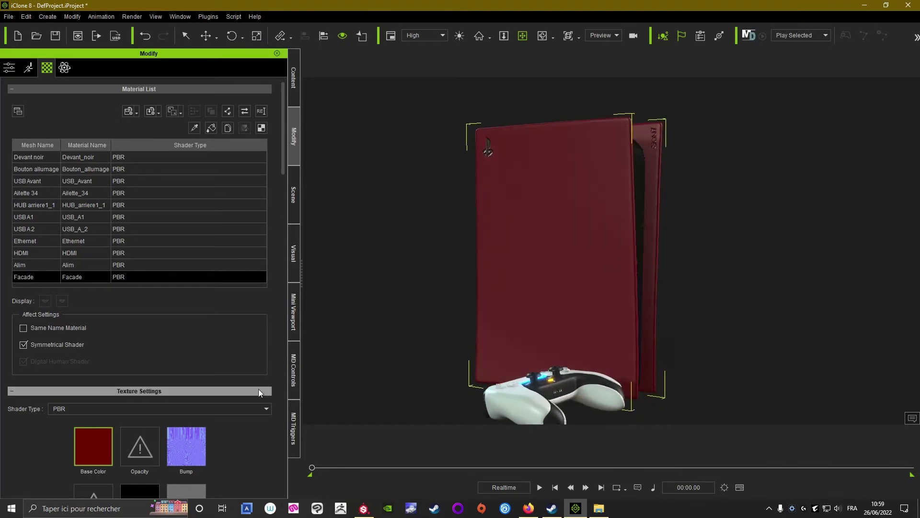
pyautogui.scroll(-2, 213, 431)
pyautogui.scroll(-4, 208, 430)
pyautogui.scroll(1, 206, 429)
pyautogui.scroll(1, 205, 428)
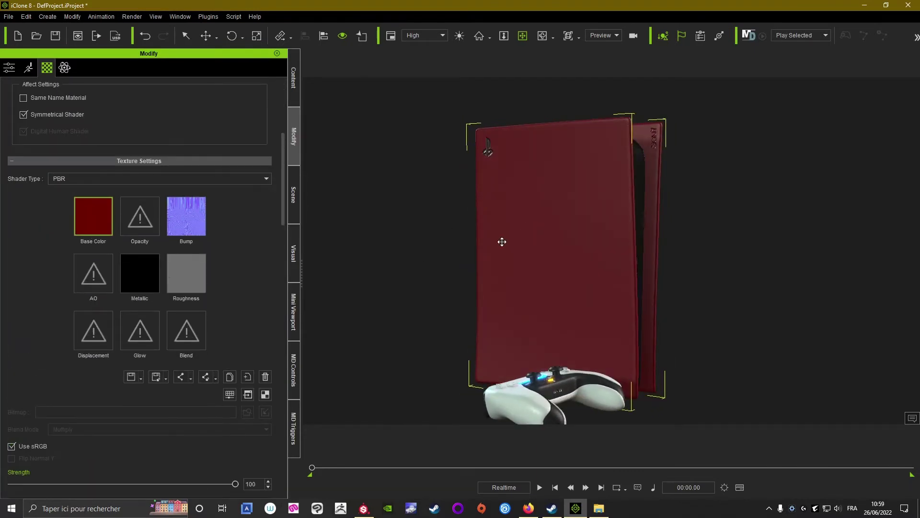
pyautogui.moveTo(502, 242)
pyautogui.mouseDown(button='right')
pyautogui.moveTo(786, 255)
pyautogui.moveTo(760, 283)
pyautogui.moveTo(494, 240)
pyautogui.moveTo(470, 245)
pyautogui.moveTo(538, 261)
pyautogui.mouseUp(button='right')
pyautogui.click(459, 36)
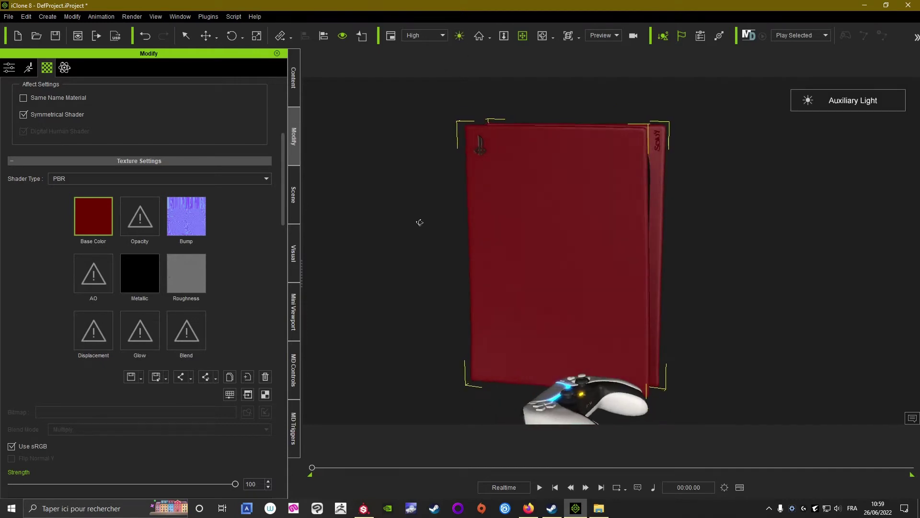
pyautogui.moveTo(461, 144)
pyautogui.mouseDown(button='right')
pyautogui.moveTo(458, 187)
pyautogui.moveTo(421, 190)
pyautogui.mouseUp(button='right')
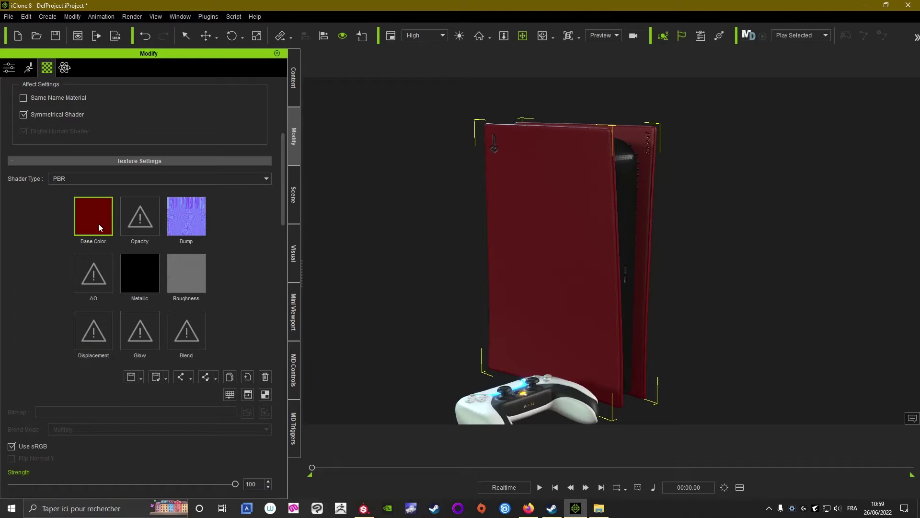
# Step: Raise the faceplate Base Color map's brightness to 15 in Adjust Color
pyautogui.click(230, 394)
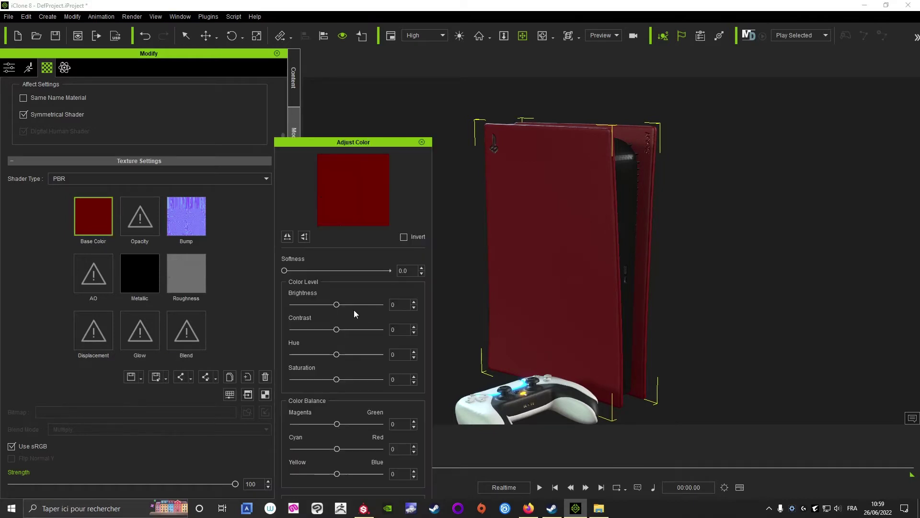
pyautogui.moveTo(393, 305); pyautogui.dragTo(382, 306)
pyautogui.write('15')
pyautogui.press('Return')
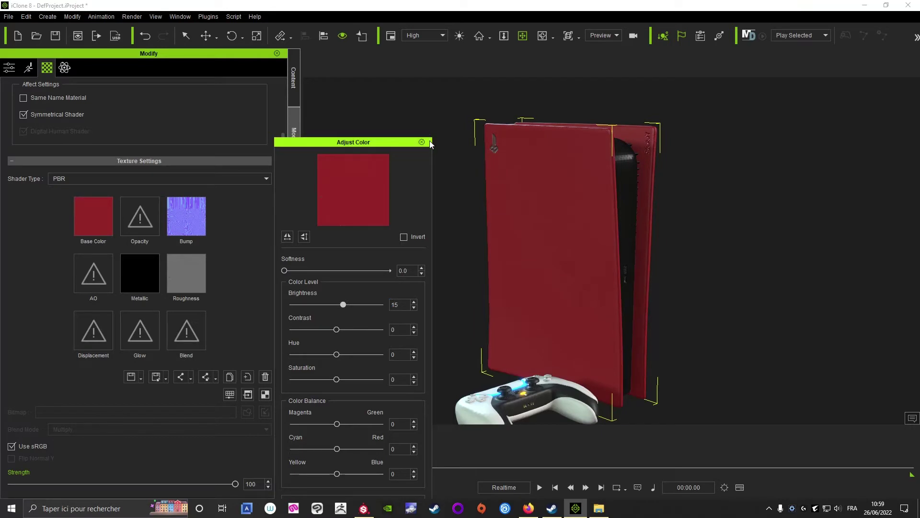
pyautogui.click(422, 141)
# Step: Orbit and zoom around the console to inspect the brighter red faceplate
pyautogui.moveTo(452, 189)
pyautogui.mouseDown(button='right')
pyautogui.moveTo(561, 237)
pyautogui.moveTo(802, 222)
pyautogui.moveTo(376, 219)
pyautogui.moveTo(417, 245)
pyautogui.mouseUp(button='right')
pyautogui.scroll(-3, 473, 298)
pyautogui.moveTo(473, 298); pyautogui.dragTo(489, 258, button='right')
pyautogui.scroll(3, 477, 259)
pyautogui.scroll(2, 481, 263)
pyautogui.scroll(2, 481, 263)
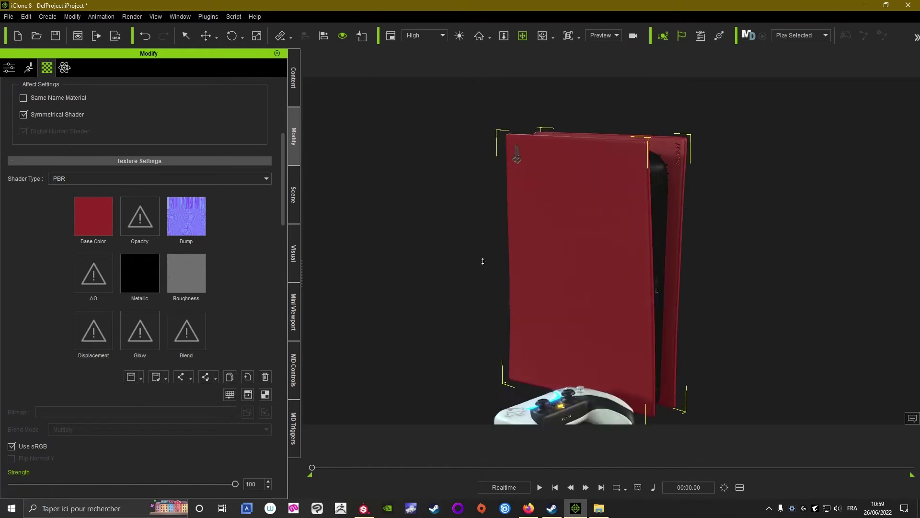
pyautogui.scroll(2, 483, 259)
pyautogui.scroll(1, 495, 246)
pyautogui.scroll(5, 232, 229)
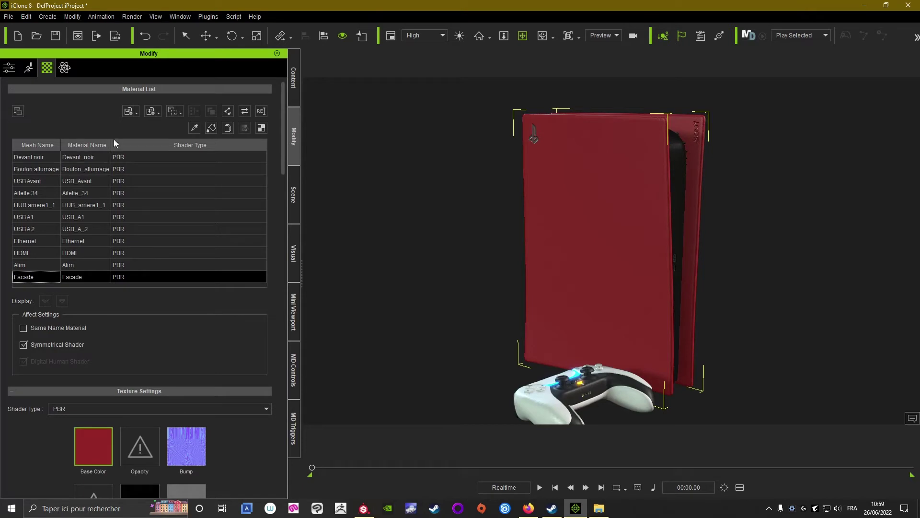
# Step: Save the red Facade material alone as the Material Plus preset 'PS5 Rouge'
pyautogui.click(136, 113)
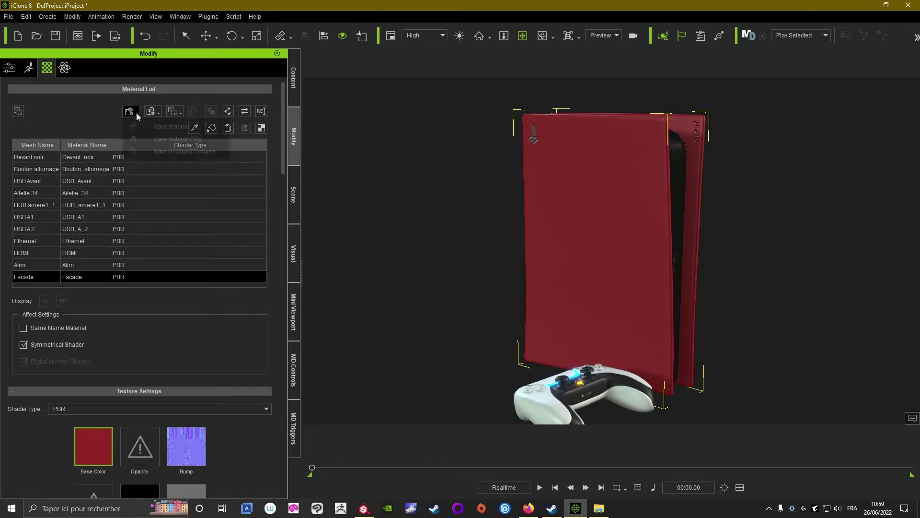
pyautogui.click(177, 139)
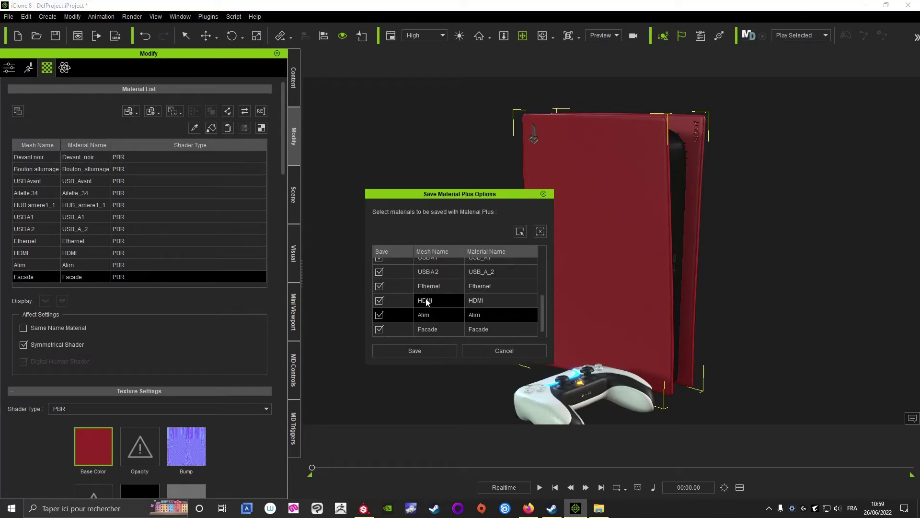
pyautogui.click(541, 232)
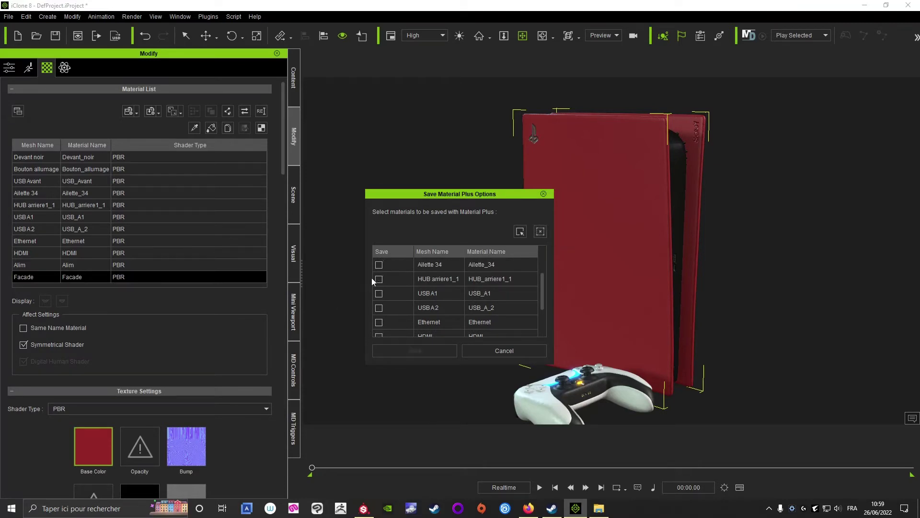
pyautogui.moveTo(543, 287); pyautogui.dragTo(545, 317)
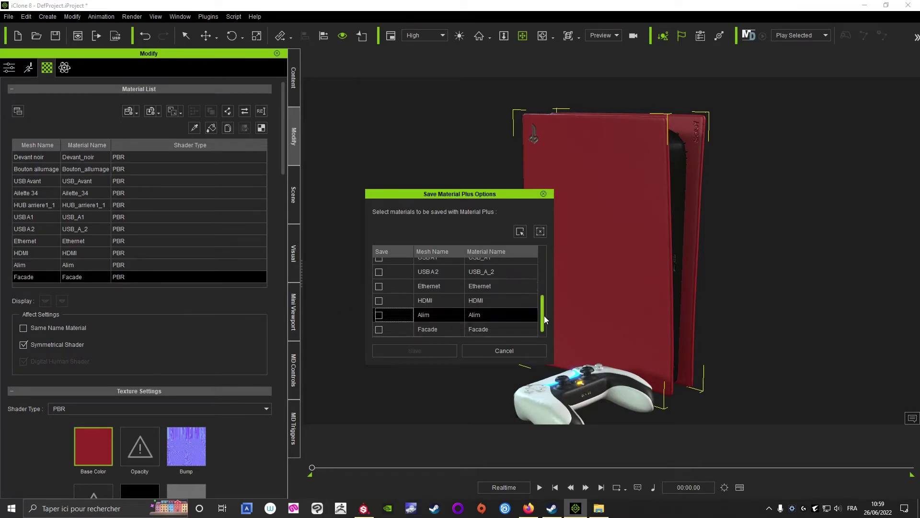
pyautogui.click(379, 330)
pyautogui.click(409, 349)
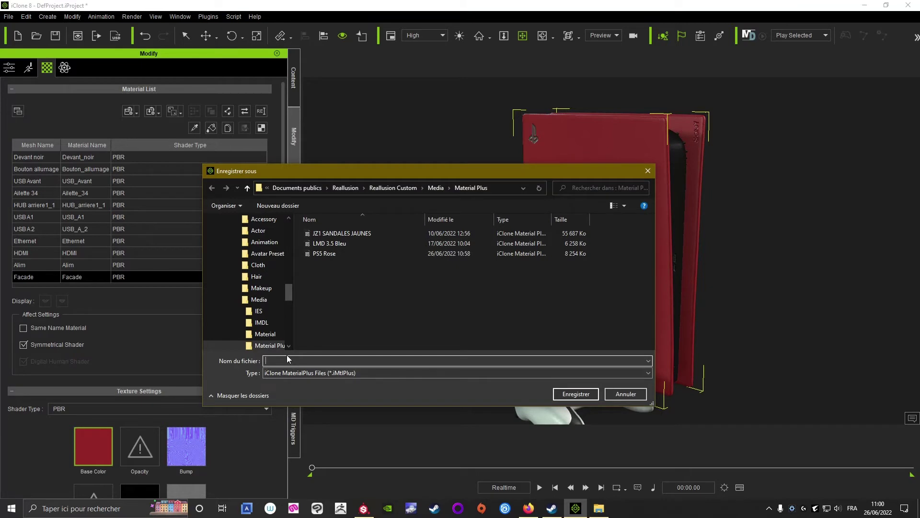
pyautogui.write('PS')
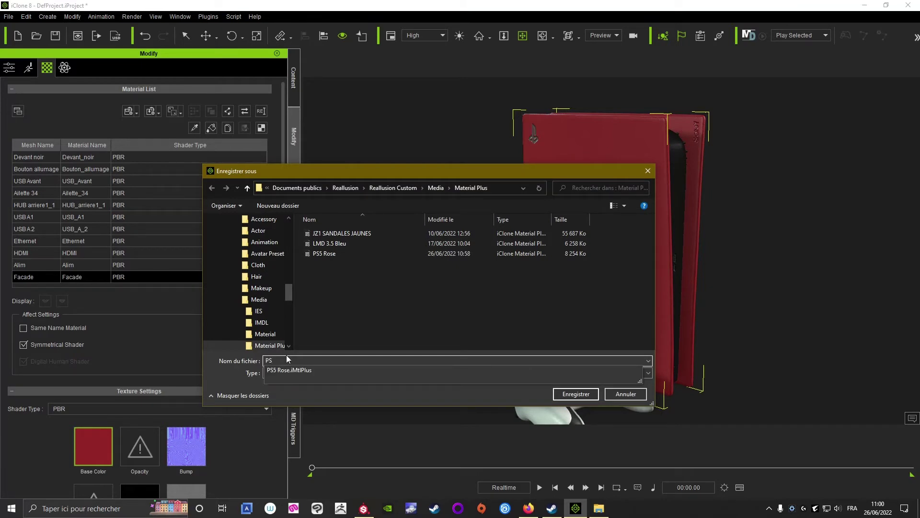
pyautogui.write('5 Rouge')
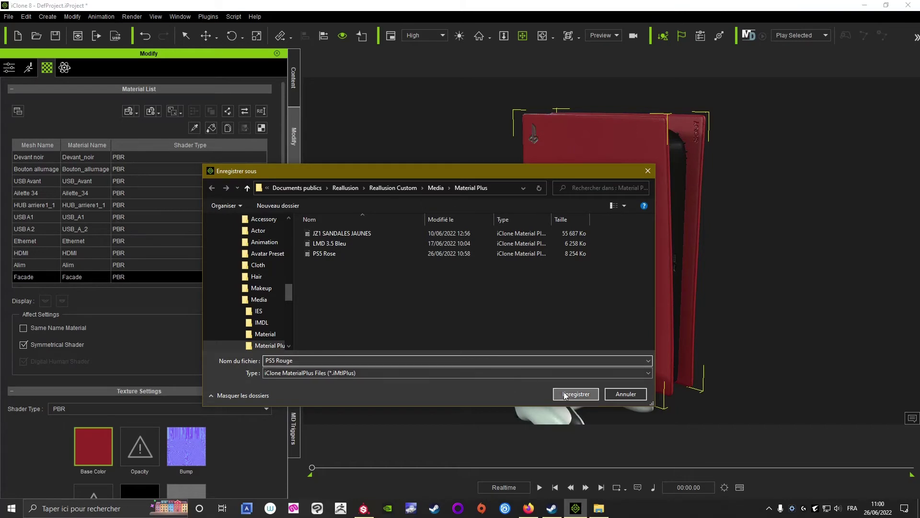
pyautogui.click(570, 394)
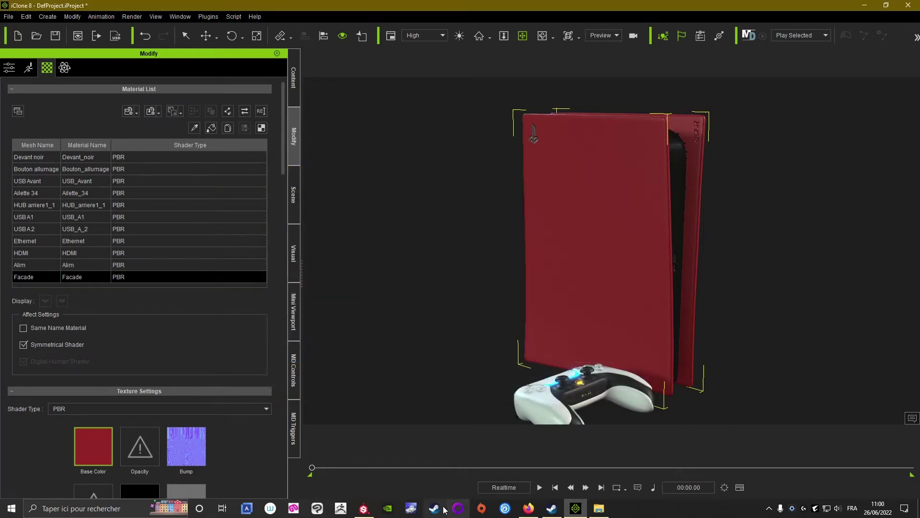
# Step: In Substance Painter, hide the Rouge layer and show the Bleu faceplate layer
pyautogui.click(370, 506)
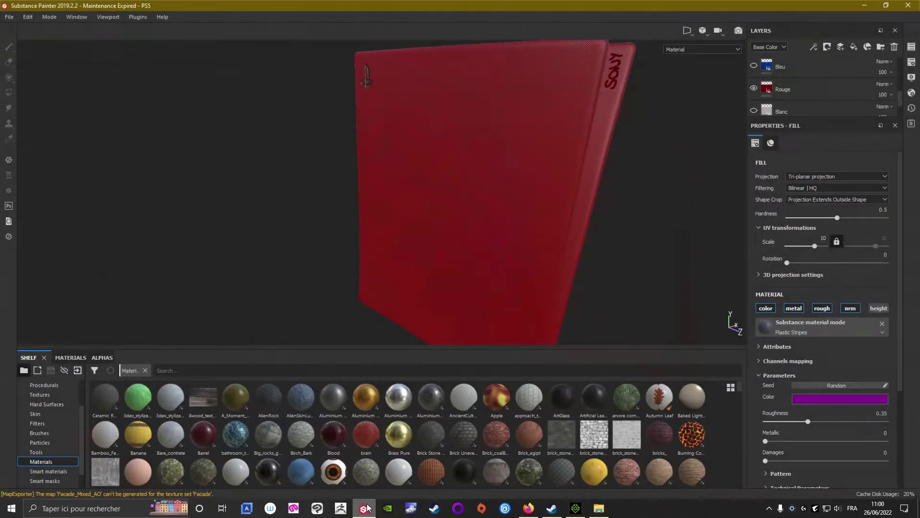
pyautogui.click(755, 87)
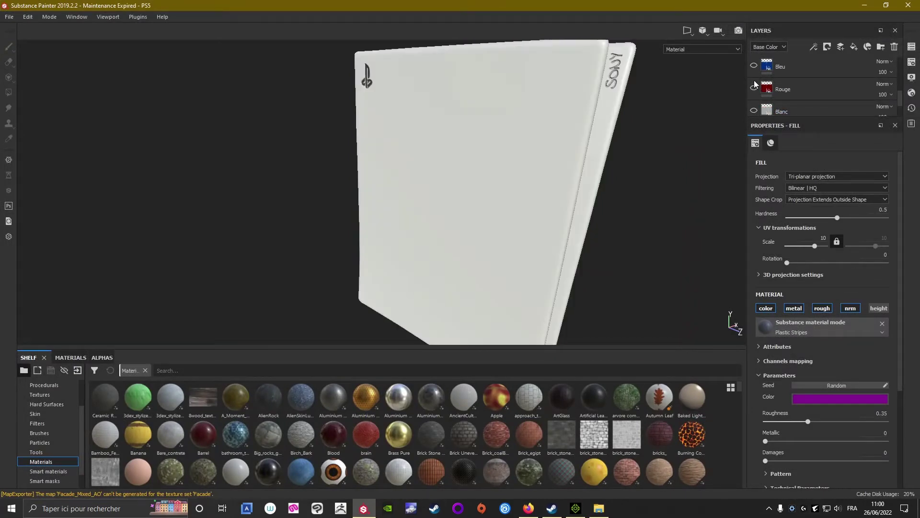
pyautogui.click(754, 66)
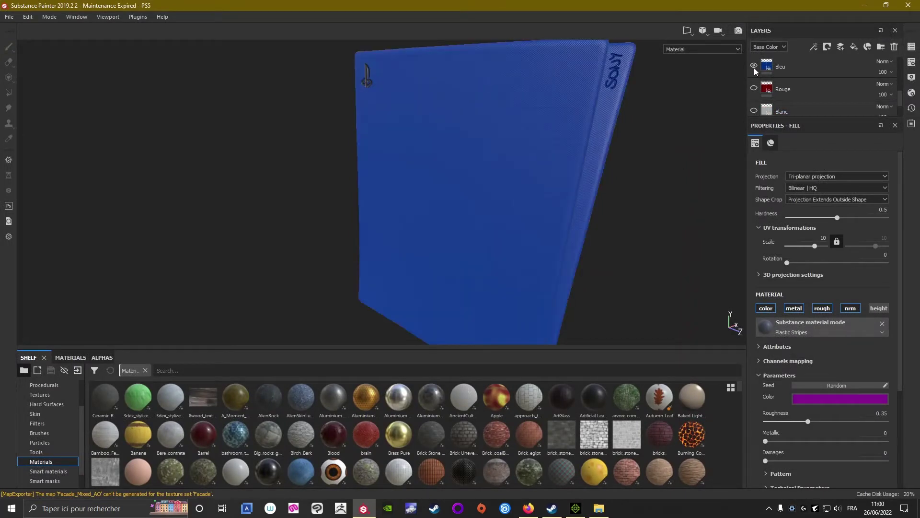
# Step: Export the Facade texture set and open the export folder
pyautogui.click(9, 16)
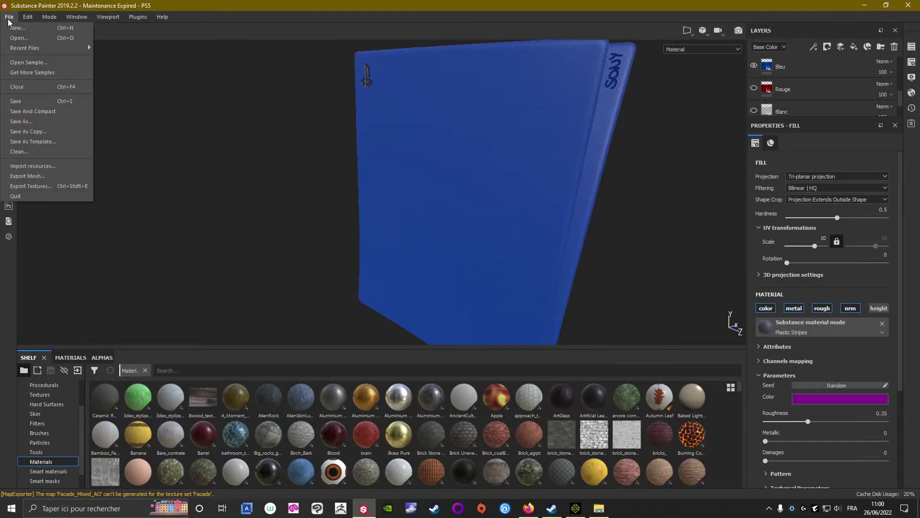
pyautogui.click(36, 185)
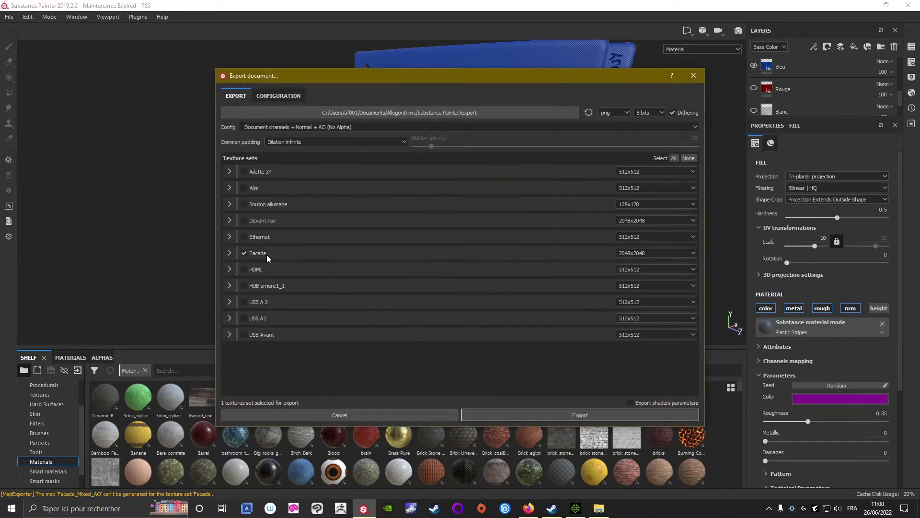
pyautogui.click(547, 415)
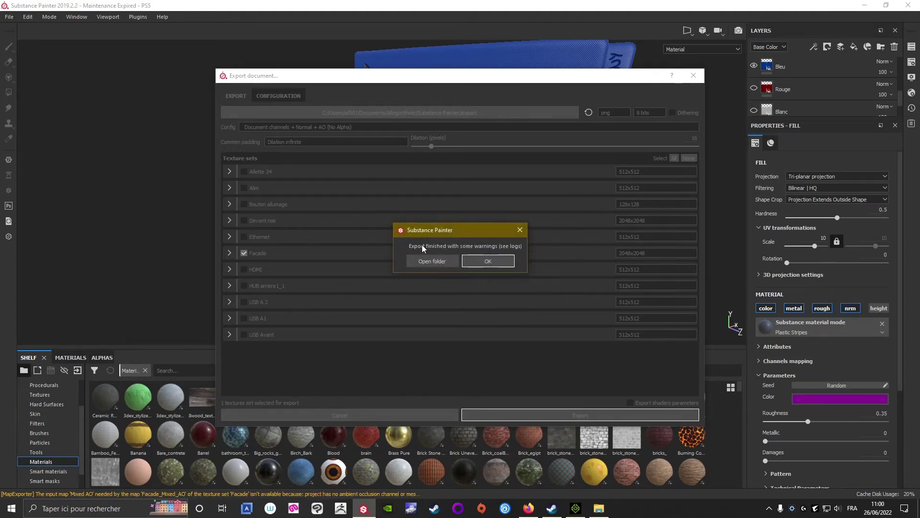
pyautogui.click(433, 261)
# Step: Load the blue Facade_Base_Color map as iClone's Base Color texture
pyautogui.click(575, 508)
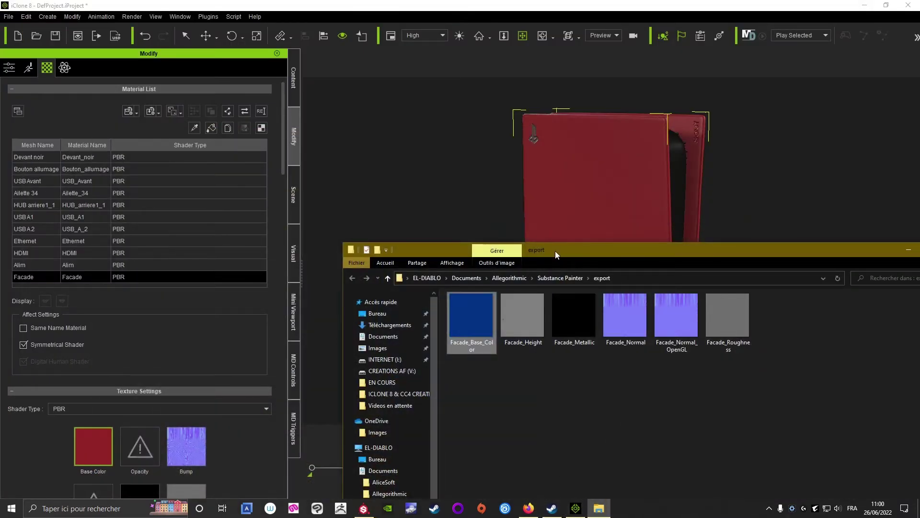
pyautogui.moveTo(555, 251); pyautogui.dragTo(631, 248)
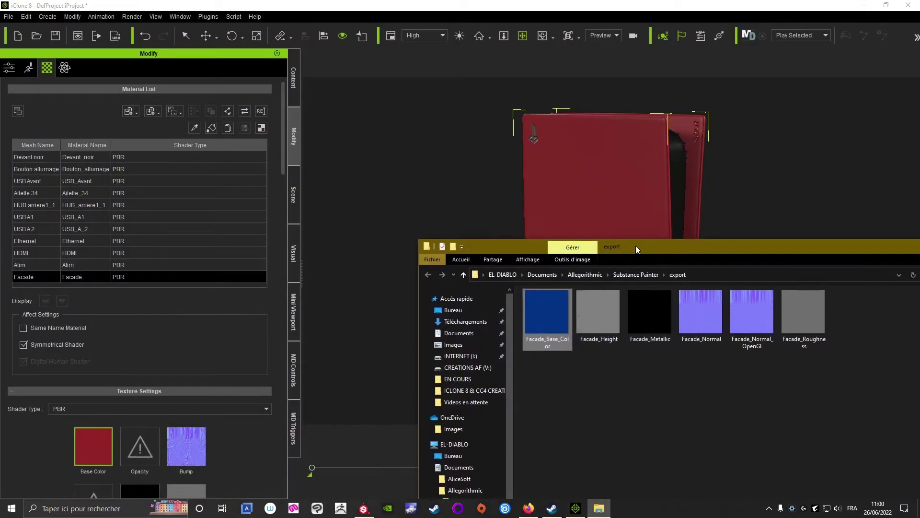
pyautogui.moveTo(549, 323); pyautogui.dragTo(94, 446)
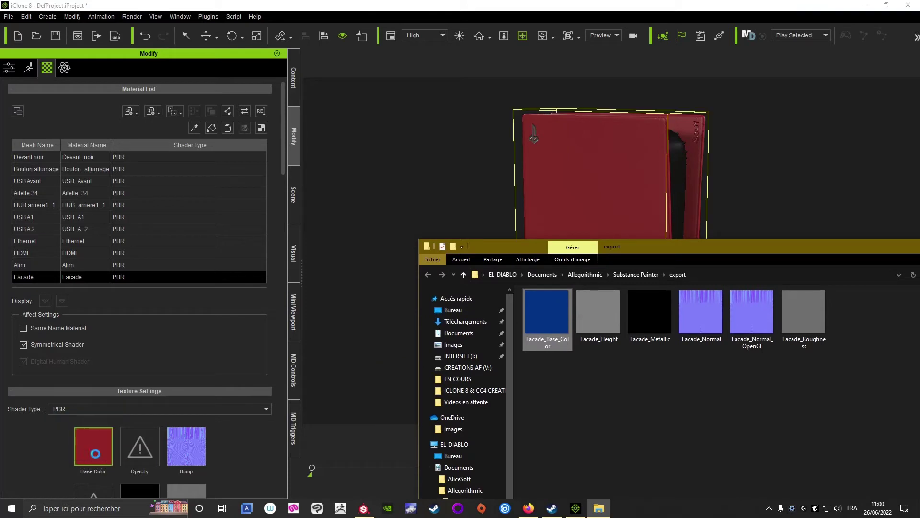
pyautogui.moveTo(362, 303); pyautogui.dragTo(661, 257, button='right')
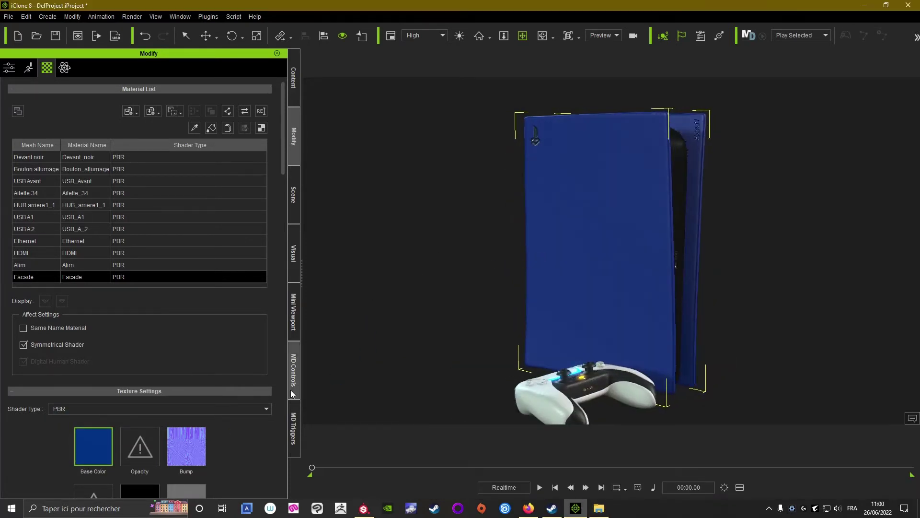
pyautogui.scroll(-2, 220, 430)
pyautogui.scroll(-2, 224, 434)
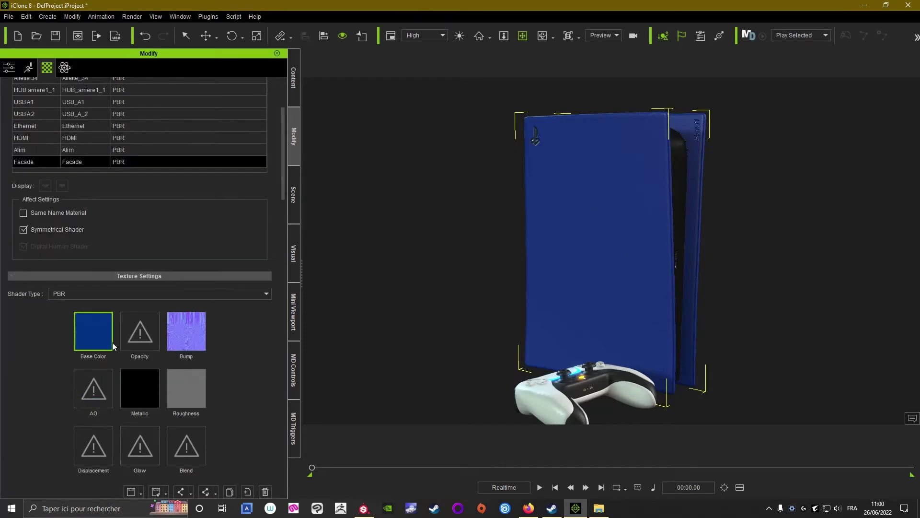
pyautogui.scroll(-2, 233, 444)
# Step: Set the blue base colour's brightness to 15 and check it with Auxiliary Light toggled
pyautogui.click(229, 452)
pyautogui.write('15')
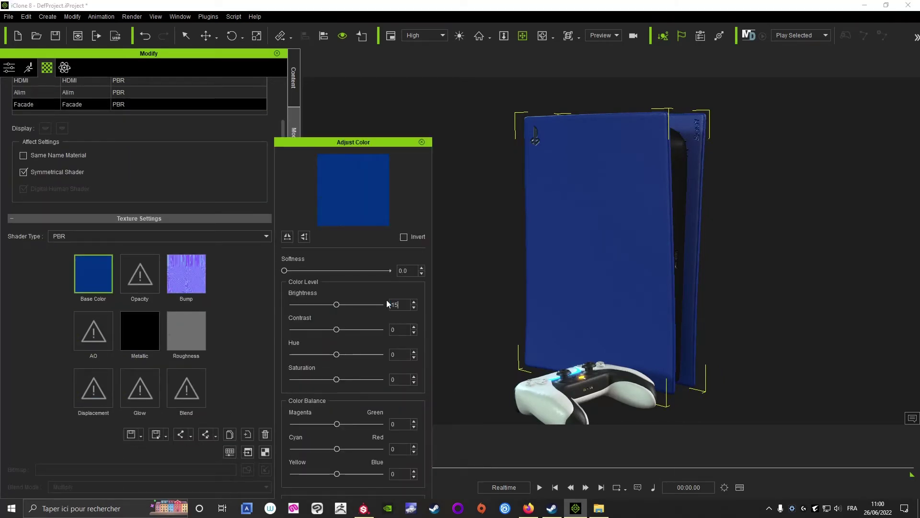
pyautogui.press('Return')
pyautogui.click(422, 142)
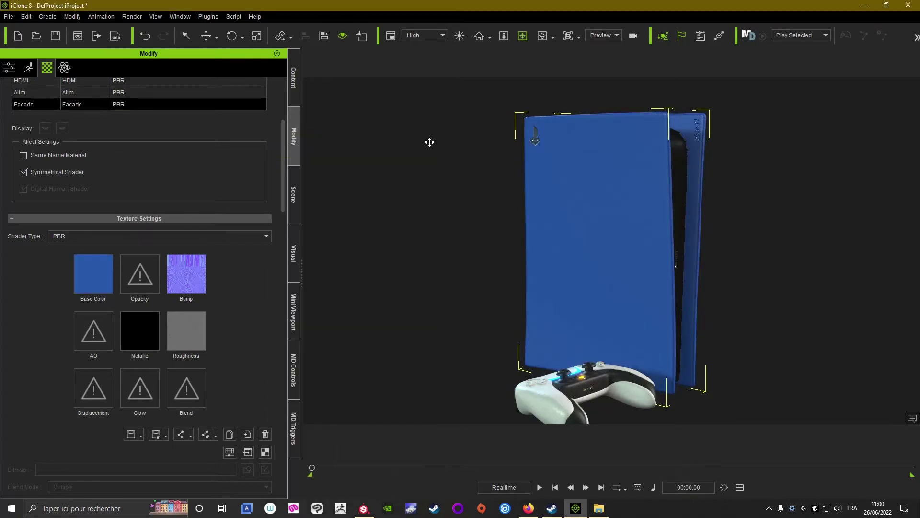
pyautogui.moveTo(430, 142); pyautogui.dragTo(474, 59, button='right')
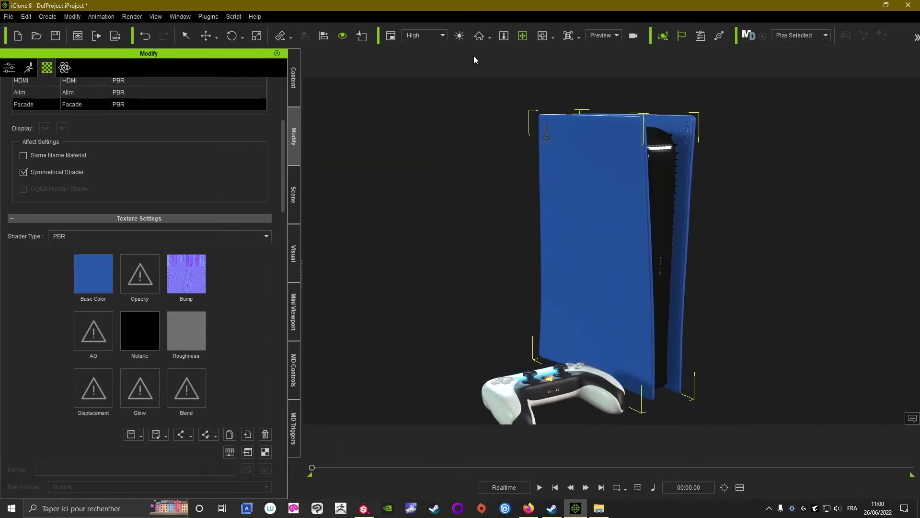
pyautogui.click(459, 36)
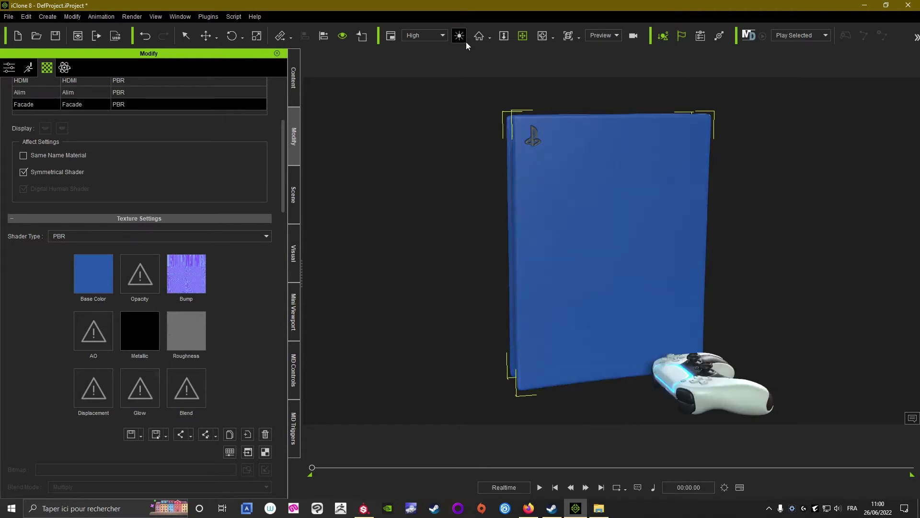
pyautogui.moveTo(526, 185); pyautogui.dragTo(354, 214, button='right')
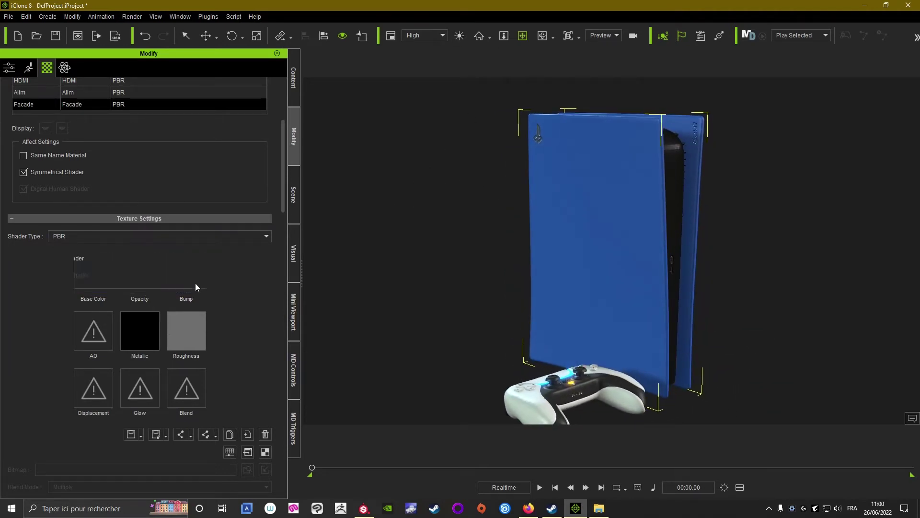
pyautogui.scroll(3, 196, 287)
pyautogui.scroll(3, 241, 198)
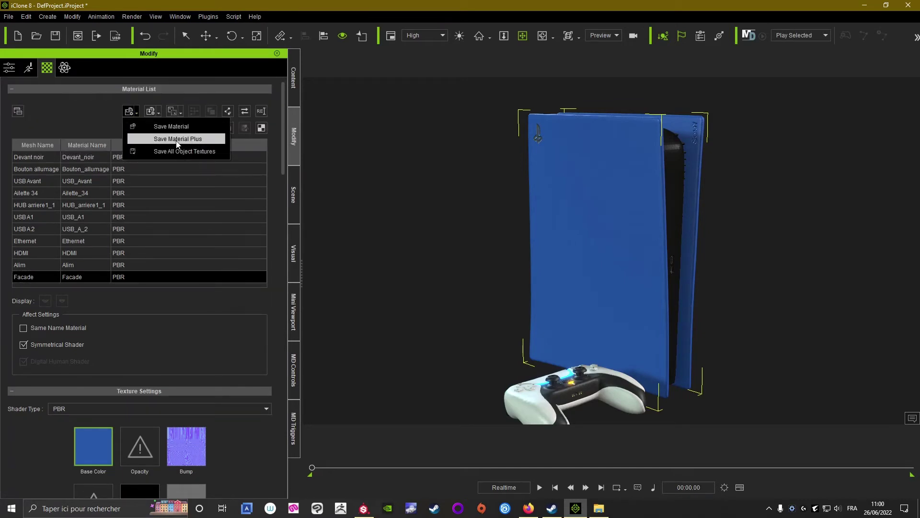
# Step: Keep only Facade ticked and save it to the Material Plus library as 'PS5 Bleu'
pyautogui.click(178, 139)
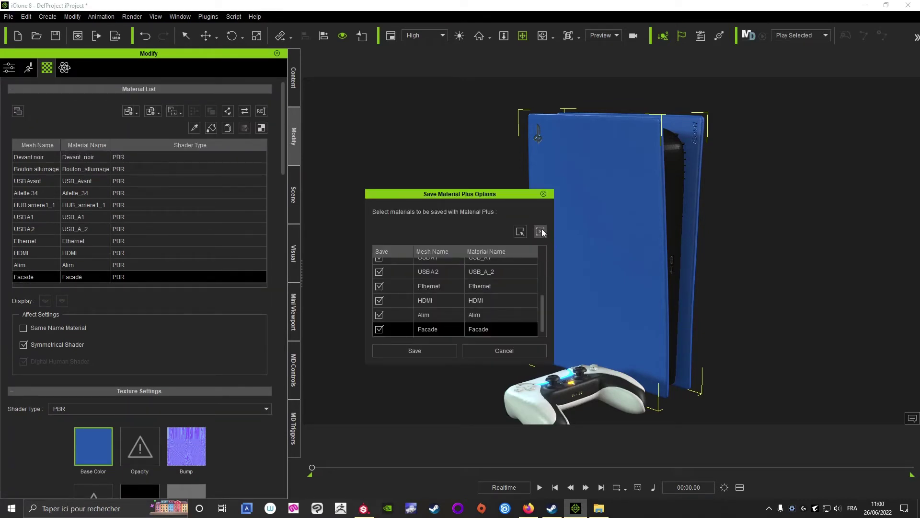
pyautogui.click(541, 232)
pyautogui.moveTo(542, 301)
pyautogui.mouseDown()
pyautogui.moveTo(542, 275)
pyautogui.moveTo(559, 325)
pyautogui.mouseUp()
pyautogui.click(379, 329)
pyautogui.click(401, 350)
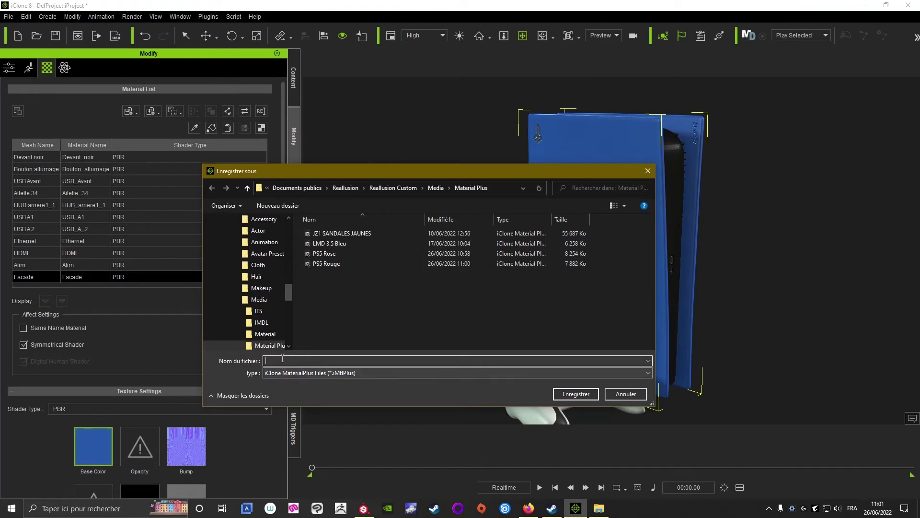
pyautogui.write('PS5')
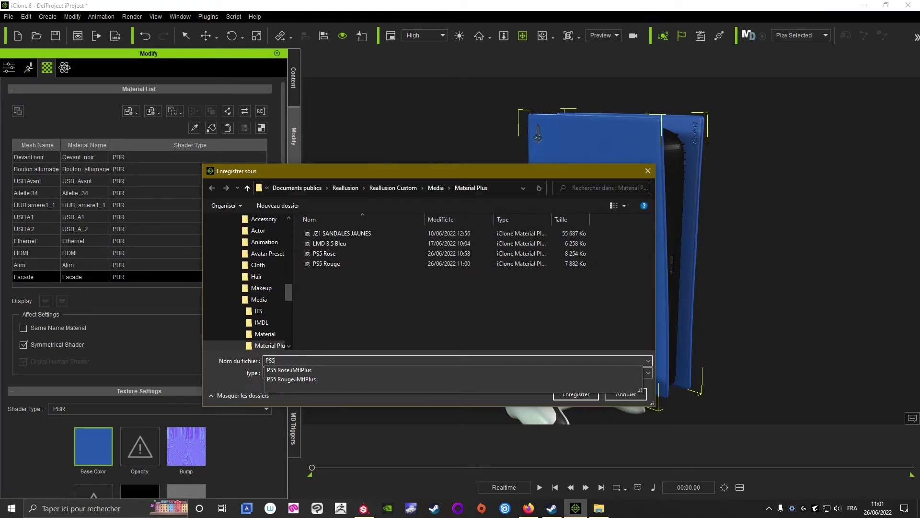
pyautogui.write(' Bleu')
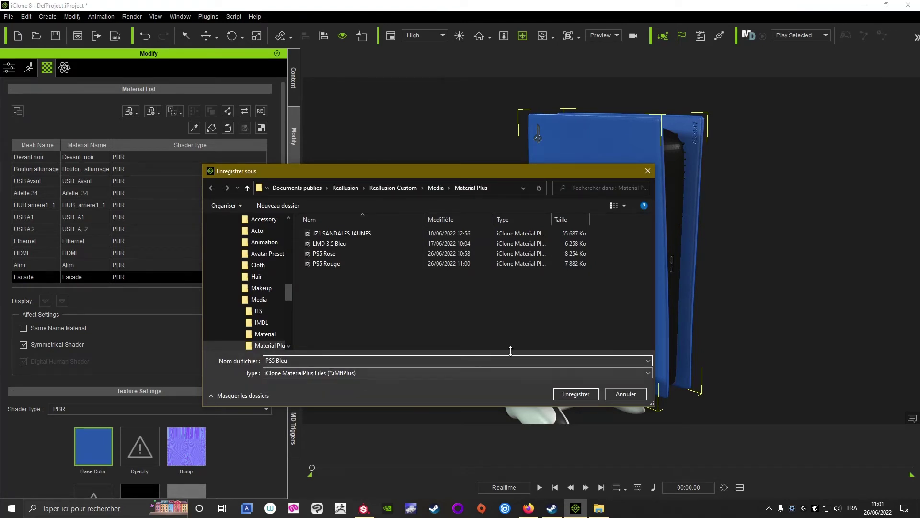
pyautogui.click(576, 394)
pyautogui.press('Return')
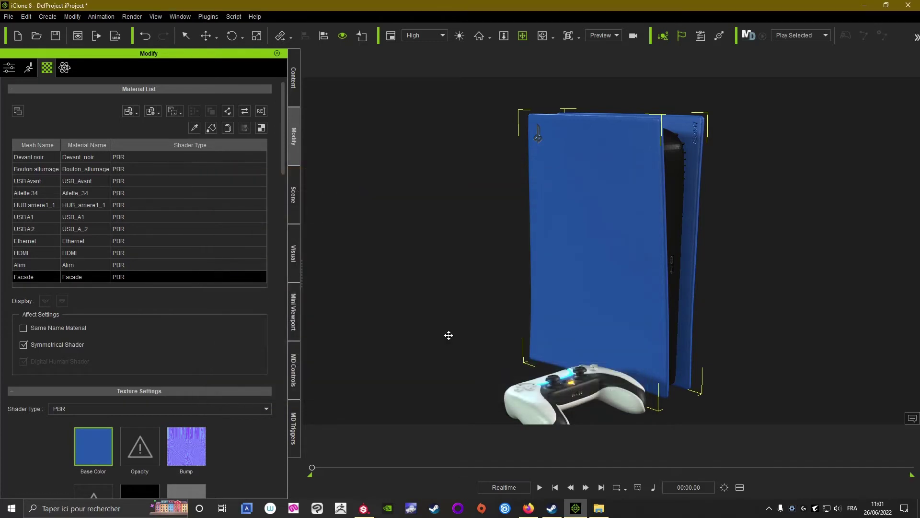
# Step: Delete the blue PS5 and reload the original PS5 from Custom > Props
pyautogui.scroll(-5, 449, 312)
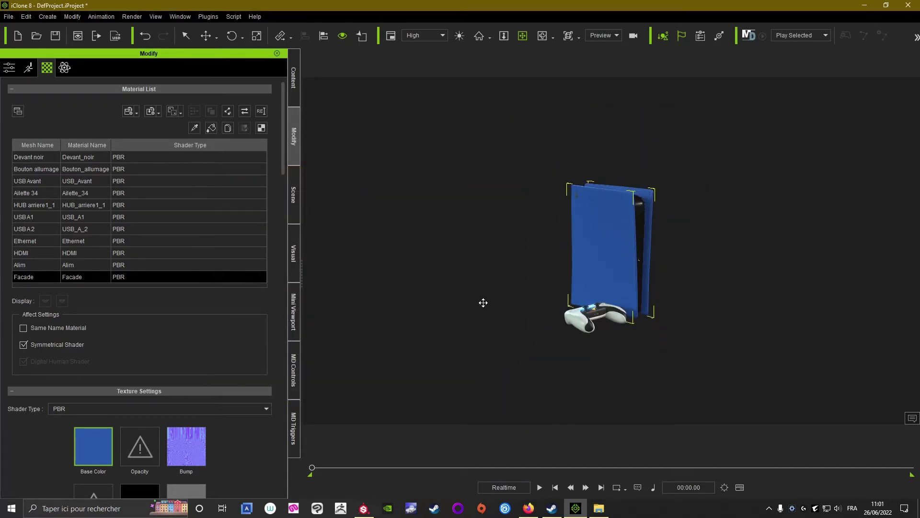
pyautogui.scroll(-1, 482, 304)
pyautogui.click(522, 248)
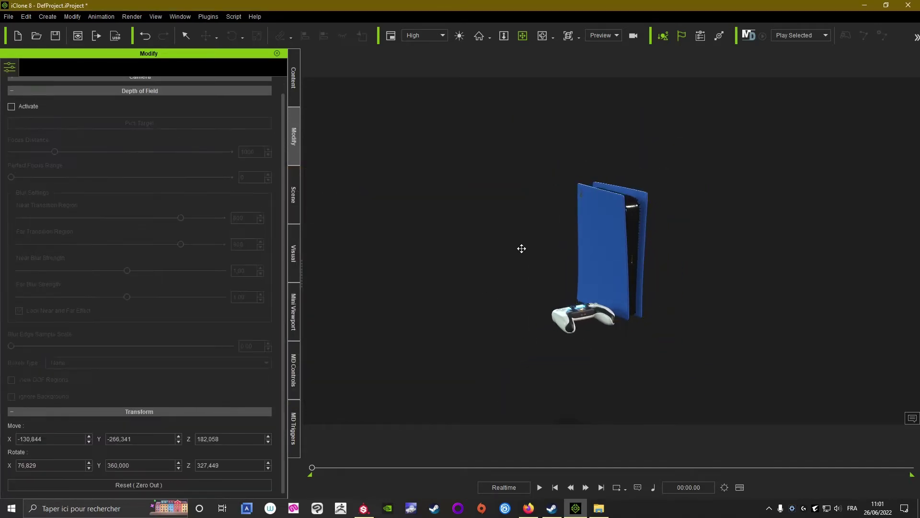
pyautogui.click(613, 230)
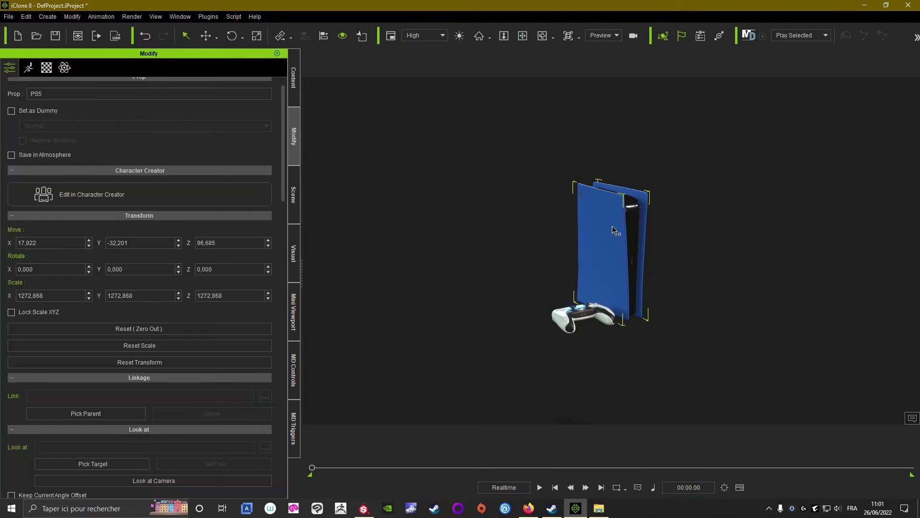
pyautogui.press('Delete')
pyautogui.click(294, 79)
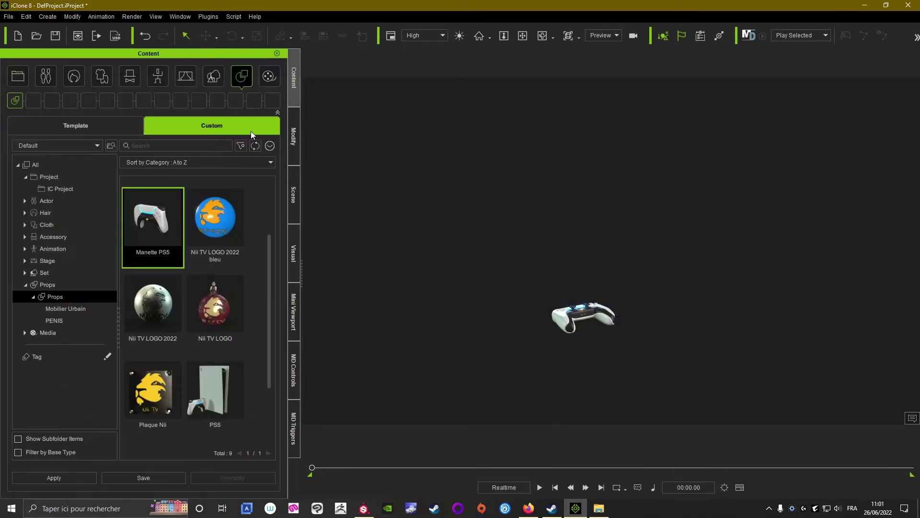
pyautogui.doubleClick(199, 383)
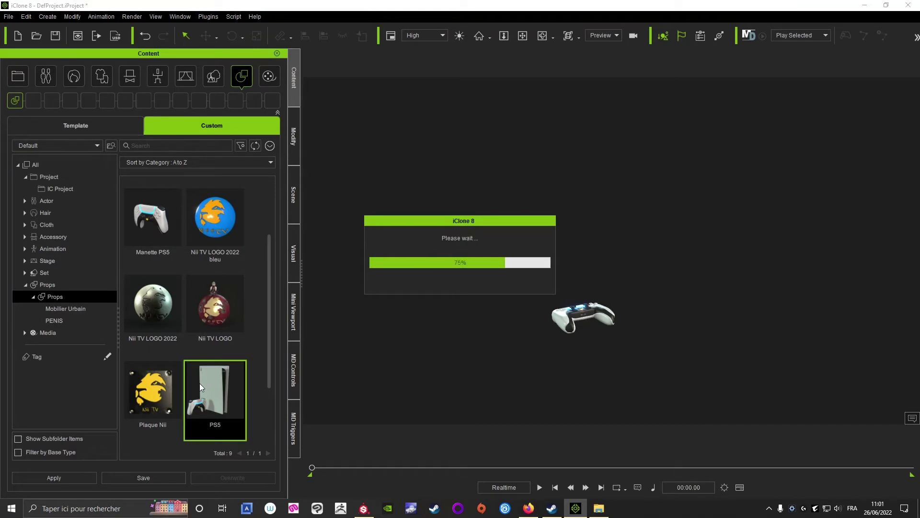
pyautogui.click(293, 149)
# Step: Set the Facade material's Diffuse Color to pure white
pyautogui.click(47, 68)
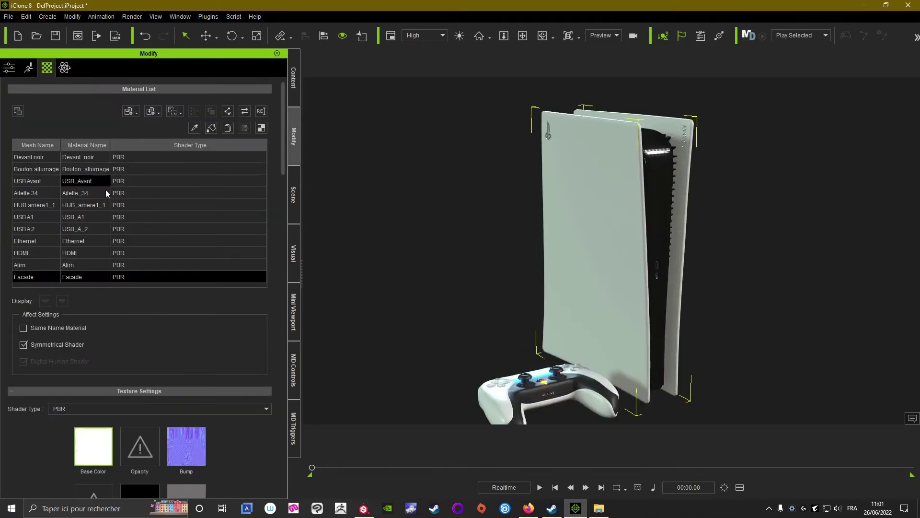
pyautogui.scroll(-3, 148, 357)
pyautogui.scroll(-3, 164, 380)
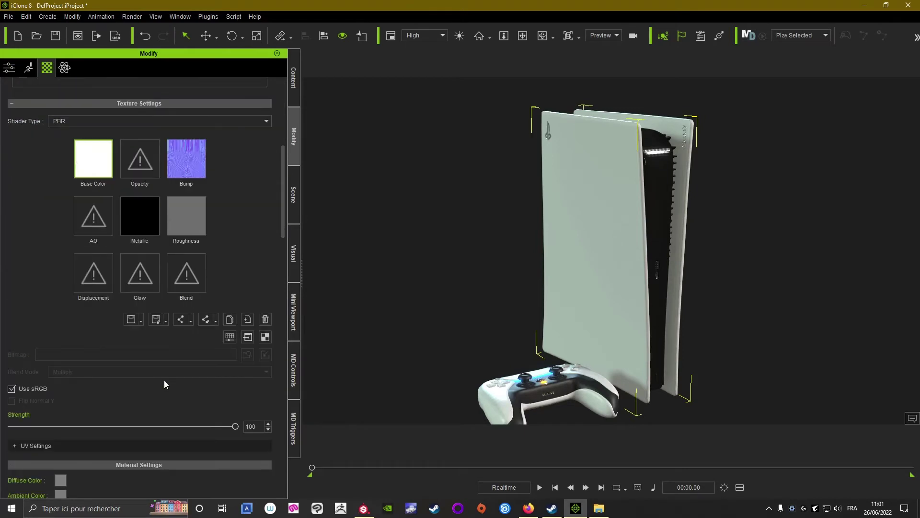
pyautogui.scroll(-3, 164, 381)
pyautogui.click(59, 336)
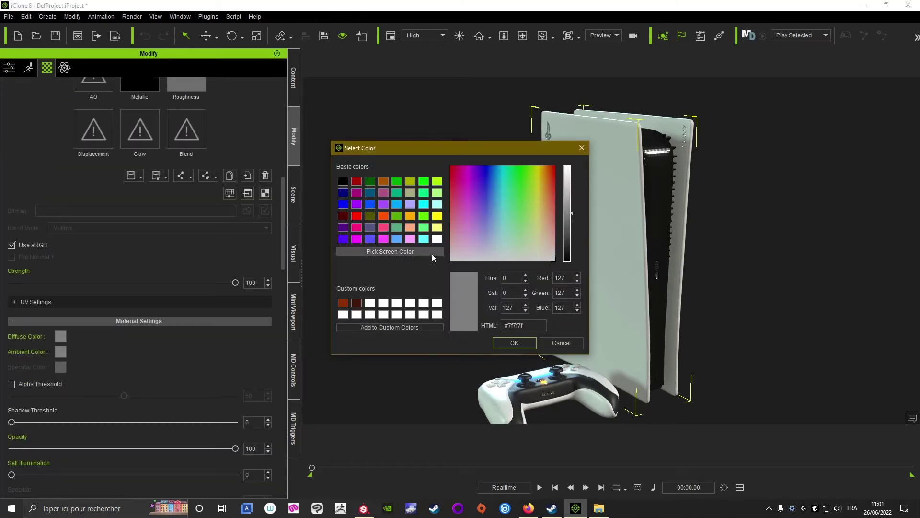
pyautogui.click(437, 238)
pyautogui.click(510, 342)
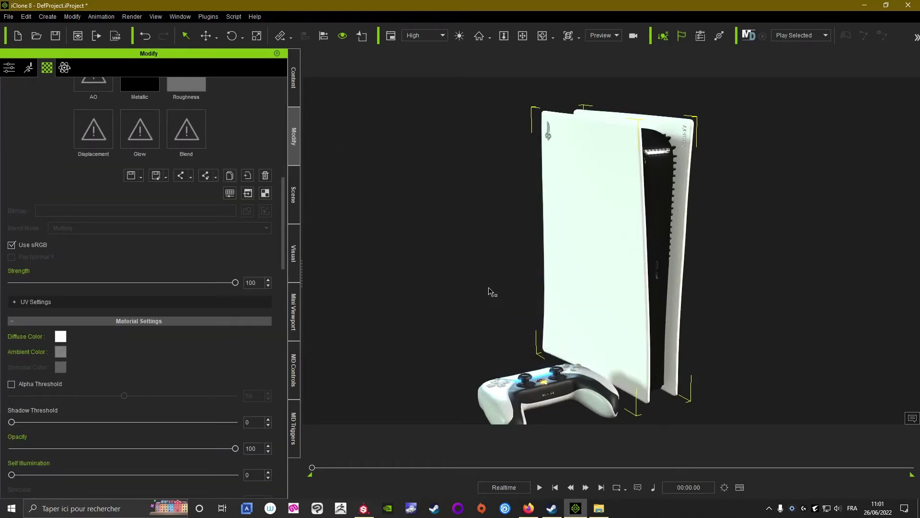
# Step: Orbit to front and three-quarter views with Auxiliary Light off to inspect the white faceplate
pyautogui.moveTo(474, 287)
pyautogui.mouseDown(button='right')
pyautogui.moveTo(609, 275)
pyautogui.moveTo(370, 388)
pyautogui.mouseUp(button='right')
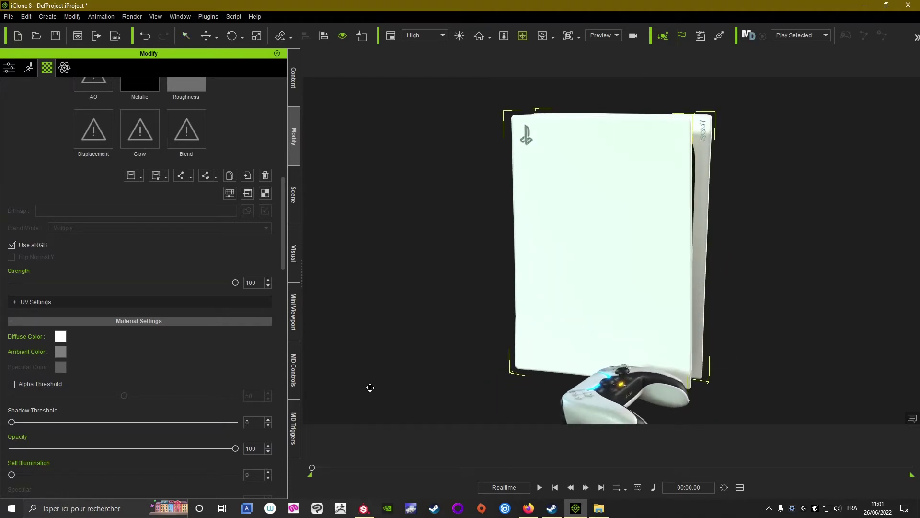
pyautogui.scroll(3, 146, 169)
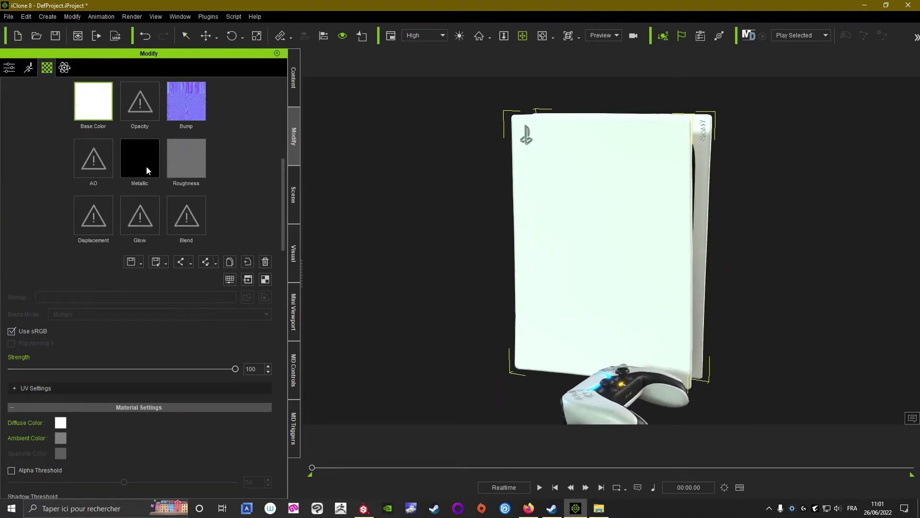
pyautogui.moveTo(497, 259)
pyautogui.mouseDown(button='right')
pyautogui.moveTo(347, 217)
pyautogui.moveTo(475, 333)
pyautogui.moveTo(560, 236)
pyautogui.mouseUp(button='right')
pyautogui.moveTo(425, 273)
pyautogui.mouseDown(button='right')
pyautogui.moveTo(610, 310)
pyautogui.moveTo(567, 226)
pyautogui.mouseUp(button='right')
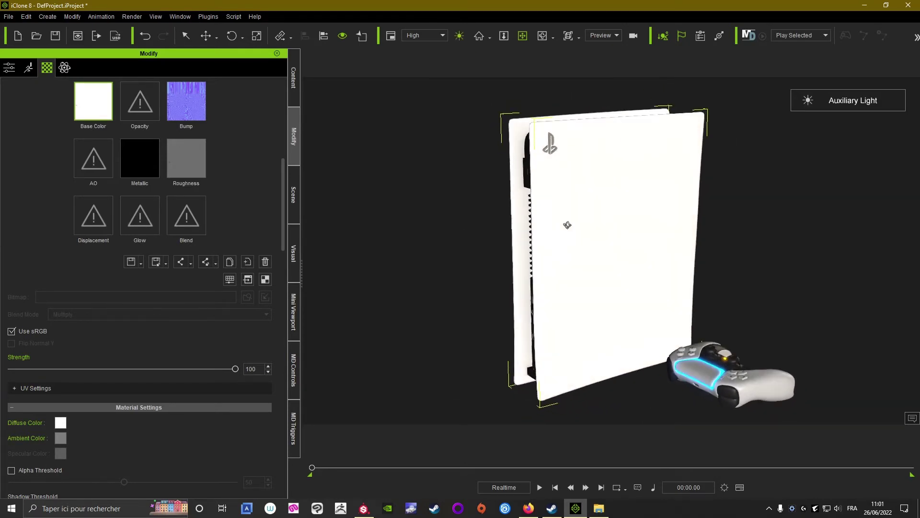
pyautogui.click(460, 36)
pyautogui.scroll(2, 102, 361)
pyautogui.scroll(1, 102, 361)
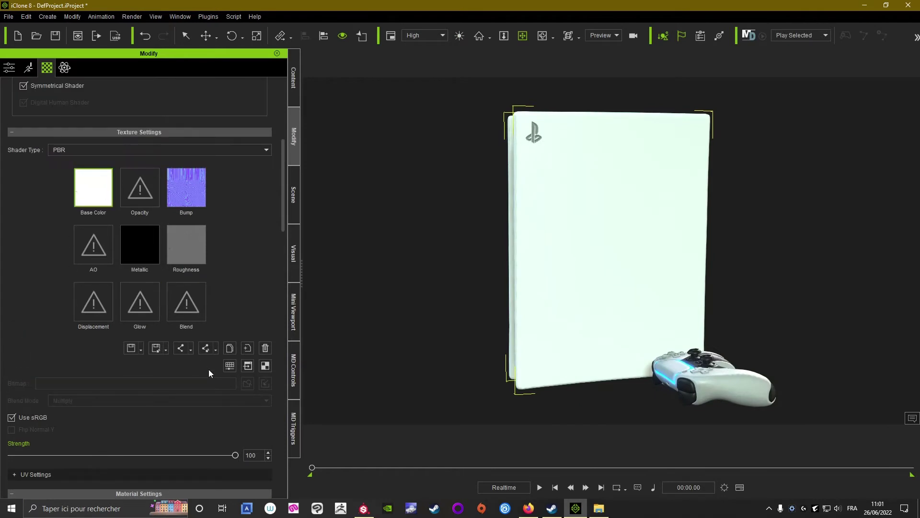
# Step: Lower the base colour brightness to -10 and compare it with Auxiliary Light on and off
pyautogui.click(227, 367)
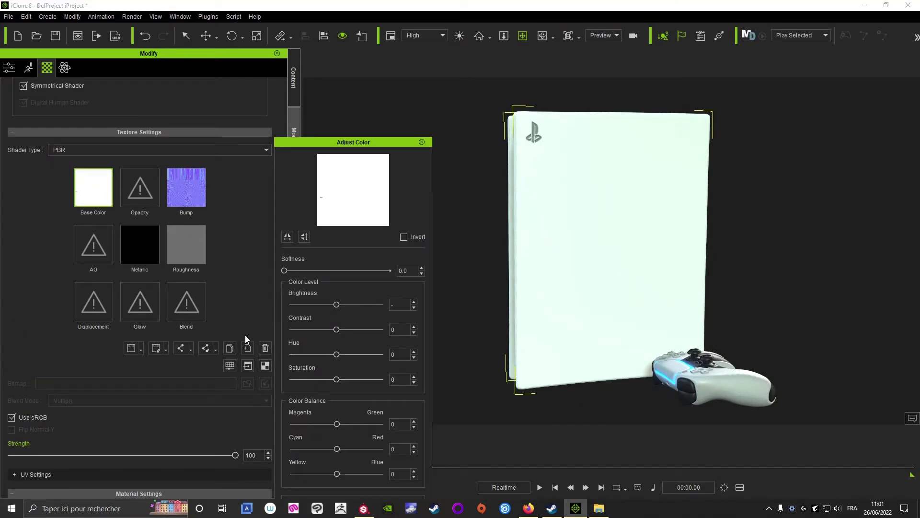
pyautogui.write('-10')
pyautogui.press('Return')
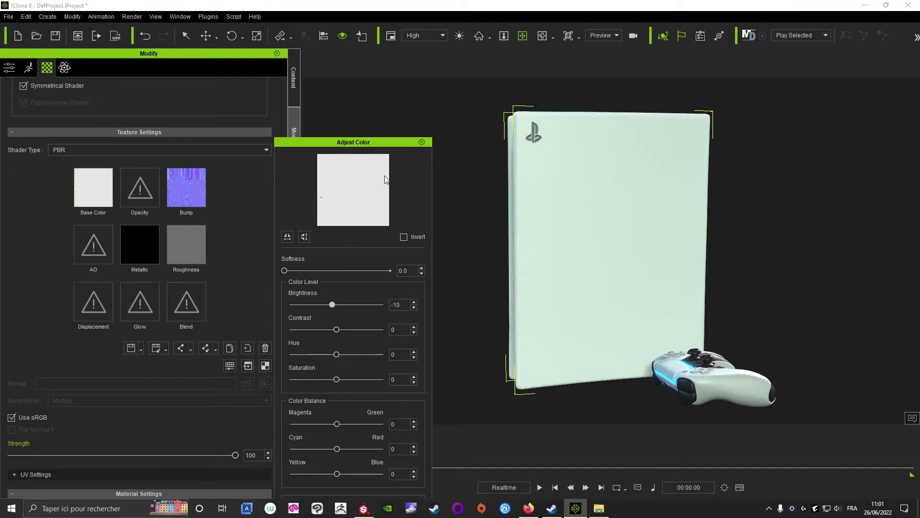
pyautogui.click(421, 141)
pyautogui.moveTo(419, 138)
pyautogui.mouseDown(button='right')
pyautogui.moveTo(495, 294)
pyautogui.moveTo(510, 75)
pyautogui.mouseUp(button='right')
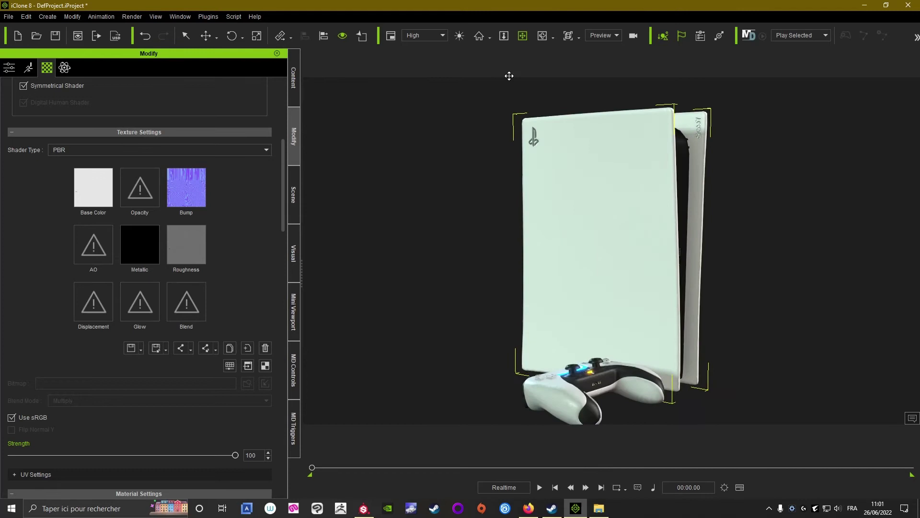
pyautogui.click(460, 35)
pyautogui.moveTo(511, 222); pyautogui.dragTo(531, 229, button='right')
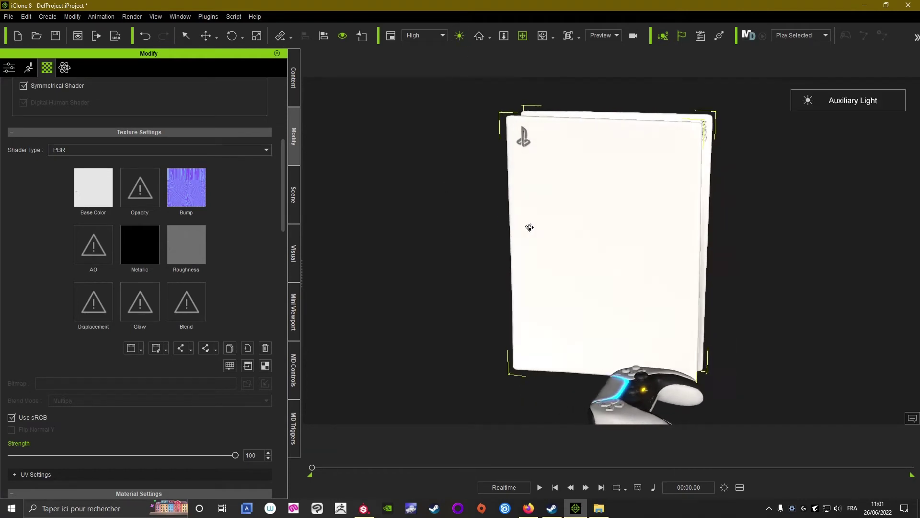
pyautogui.click(460, 38)
pyautogui.moveTo(434, 233)
pyautogui.mouseDown(button='right')
pyautogui.moveTo(433, 247)
pyautogui.moveTo(387, 250)
pyautogui.mouseUp(button='right')
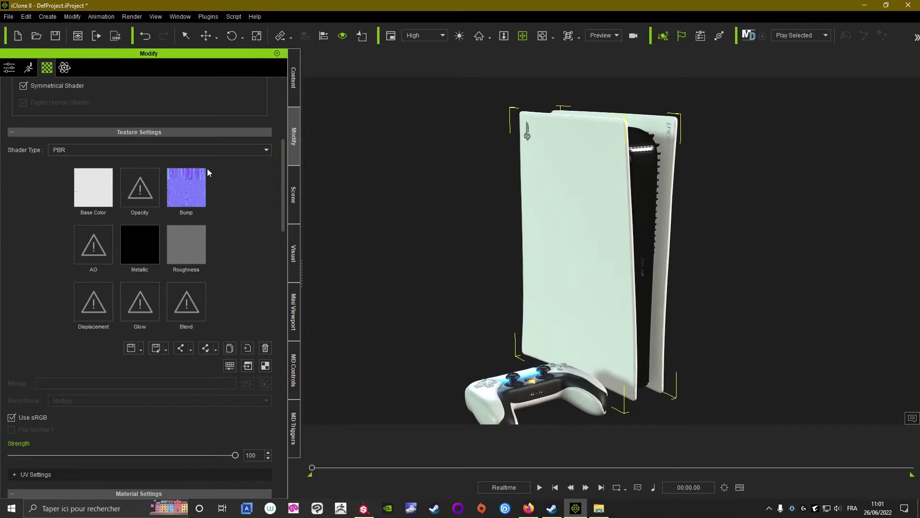
# Step: Select the Facade material and bring up the Material List save choices
pyautogui.click(109, 191)
pyautogui.scroll(2, 231, 242)
pyautogui.scroll(2, 231, 243)
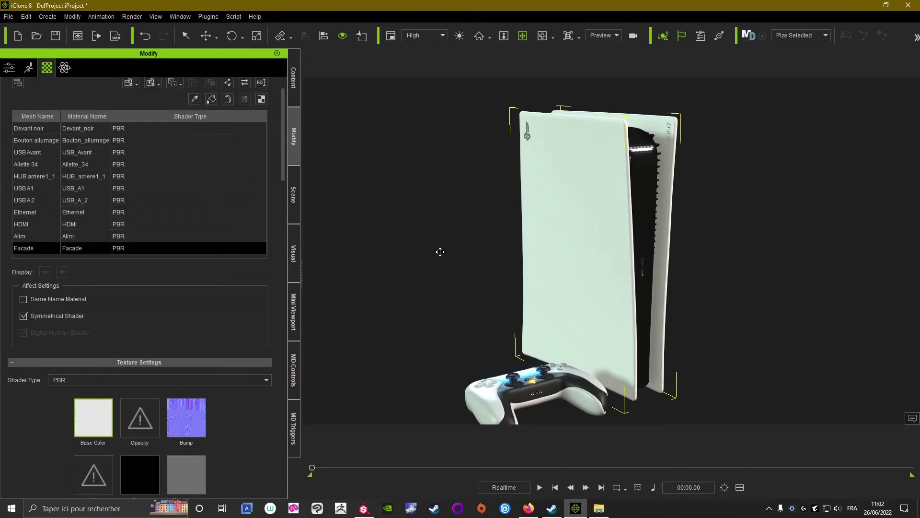
pyautogui.moveTo(440, 252)
pyautogui.mouseDown(button='right')
pyautogui.moveTo(478, 245)
pyautogui.moveTo(476, 236)
pyautogui.mouseUp(button='right')
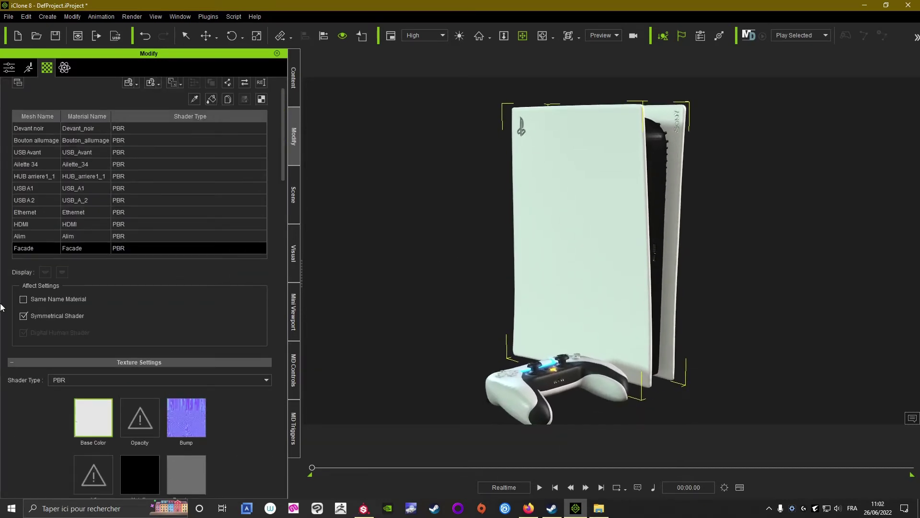
pyautogui.click(25, 247)
pyautogui.click(136, 83)
# Step: Choose Save Material Plus, keep only Facade, and save it as 'PS5 Blanche'
pyautogui.click(162, 110)
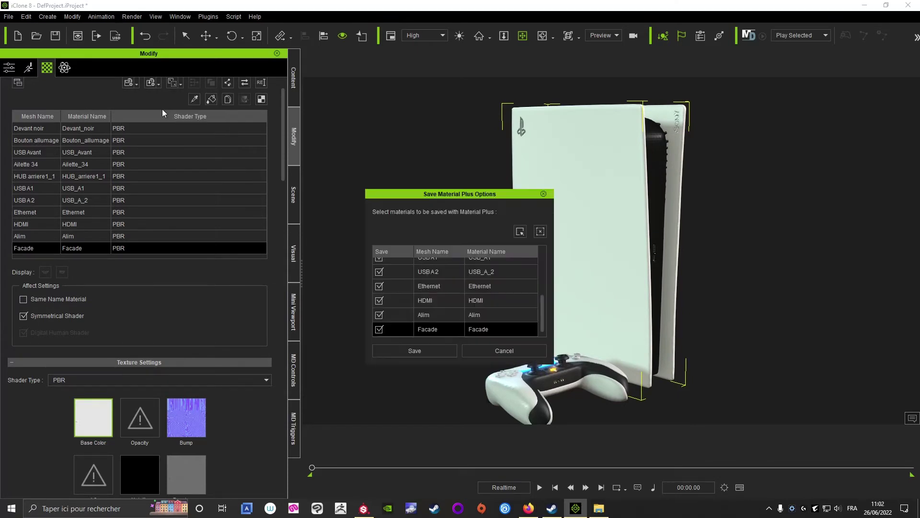
pyautogui.click(540, 232)
pyautogui.click(407, 353)
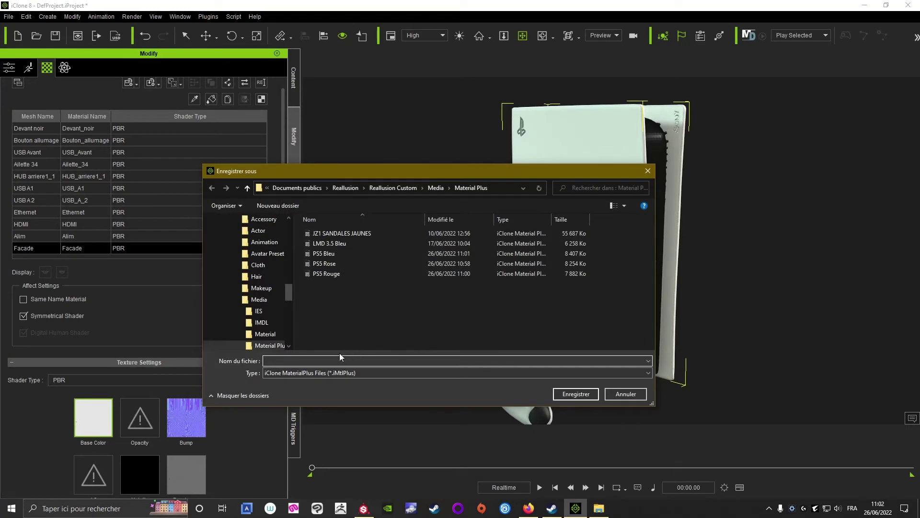
pyautogui.write('PS')
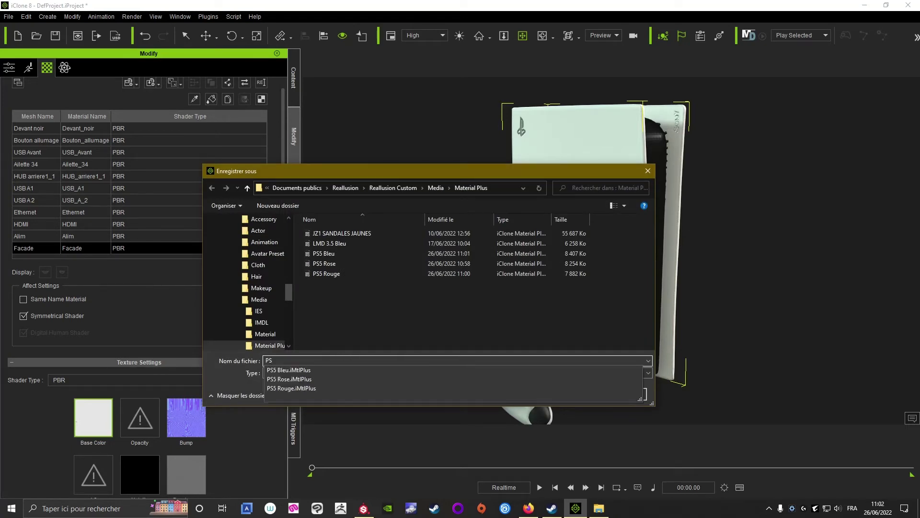
pyautogui.write('5 Blanche')
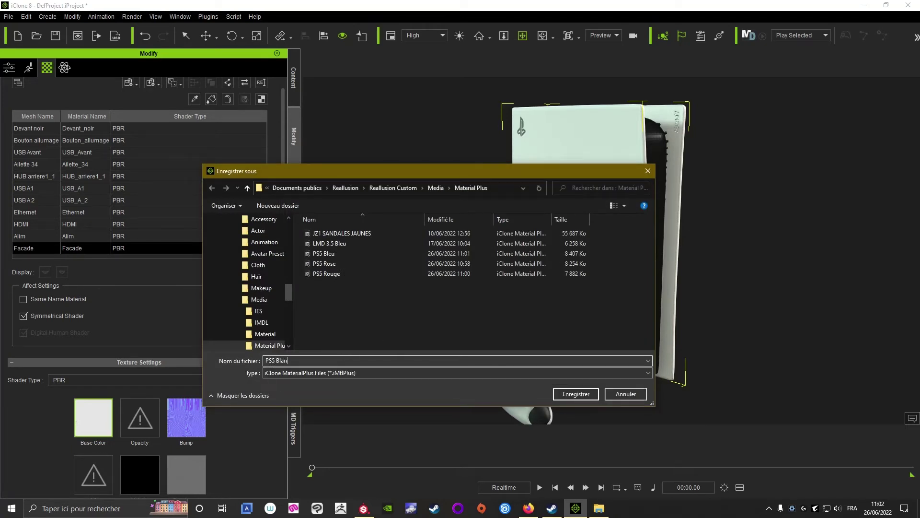
pyautogui.click(577, 394)
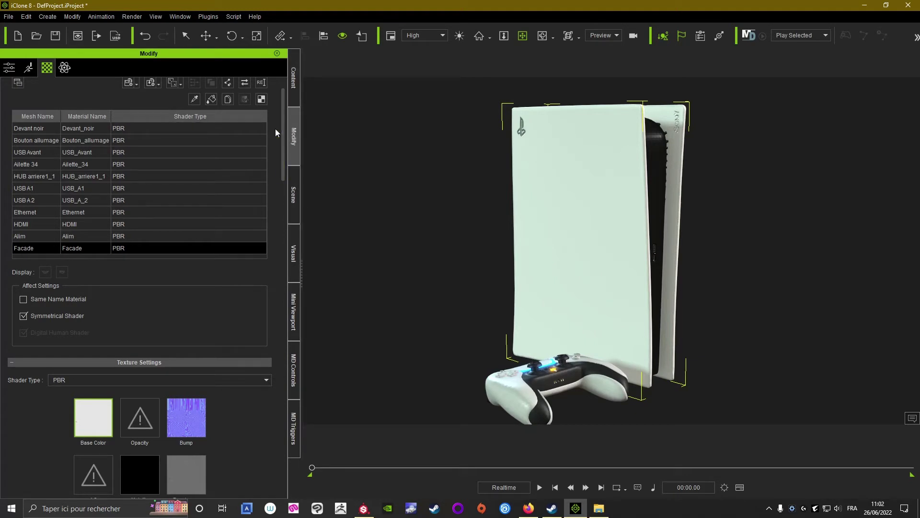
# Step: Browse the Content library's Stage, Set and Media categories, then open Material Plus
pyautogui.click(293, 76)
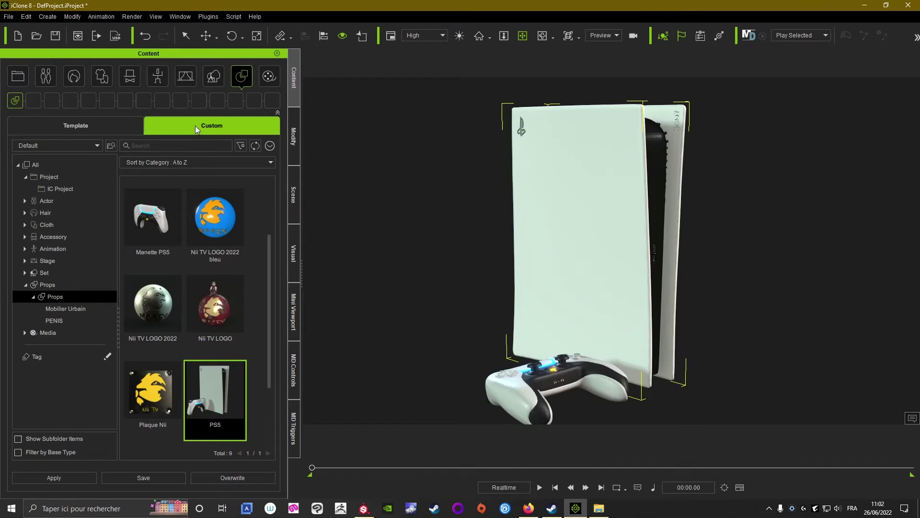
pyautogui.click(189, 80)
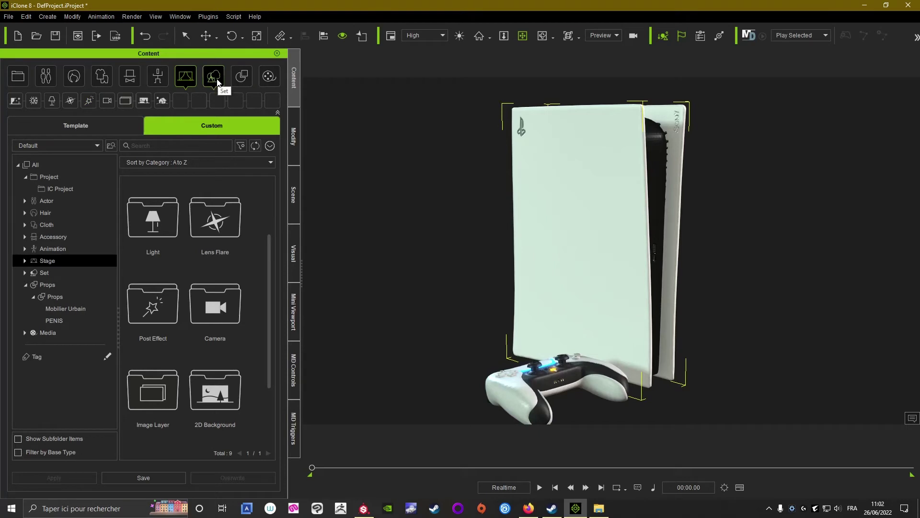
pyautogui.click(214, 77)
pyautogui.click(184, 80)
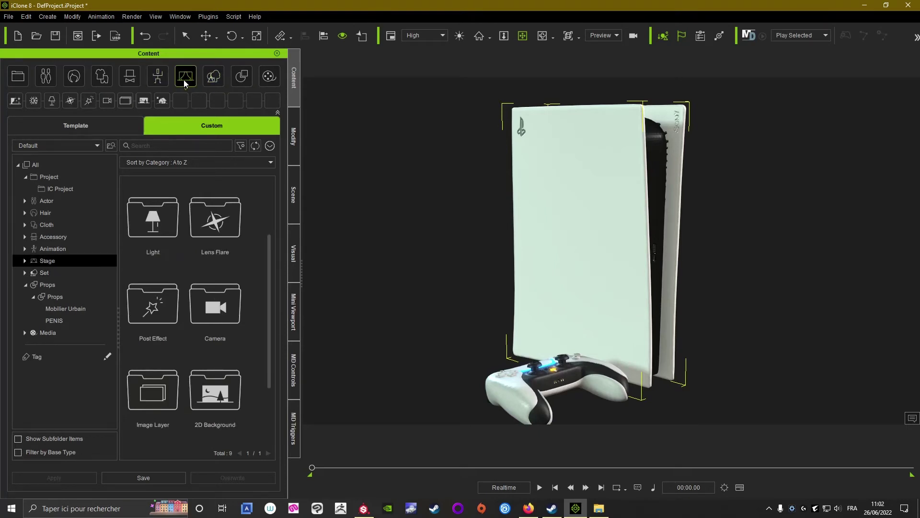
pyautogui.click(264, 80)
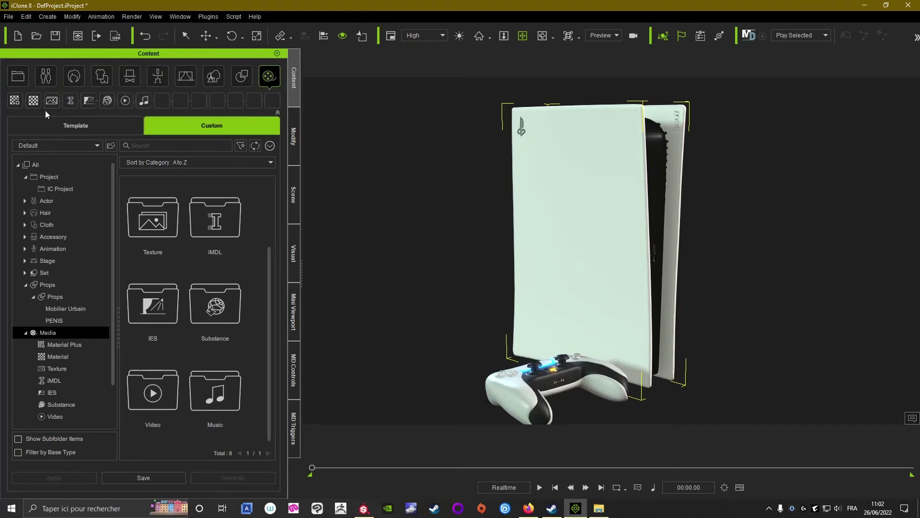
pyautogui.click(19, 102)
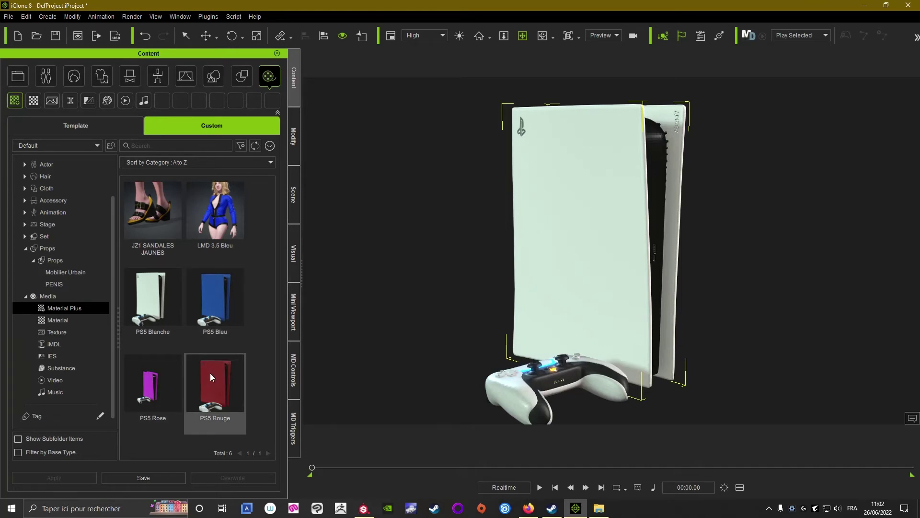
# Step: Apply the PS5 Rouge and then PS5 Bleu presets to the console, orbiting to view each
pyautogui.moveTo(211, 373); pyautogui.dragTo(590, 237)
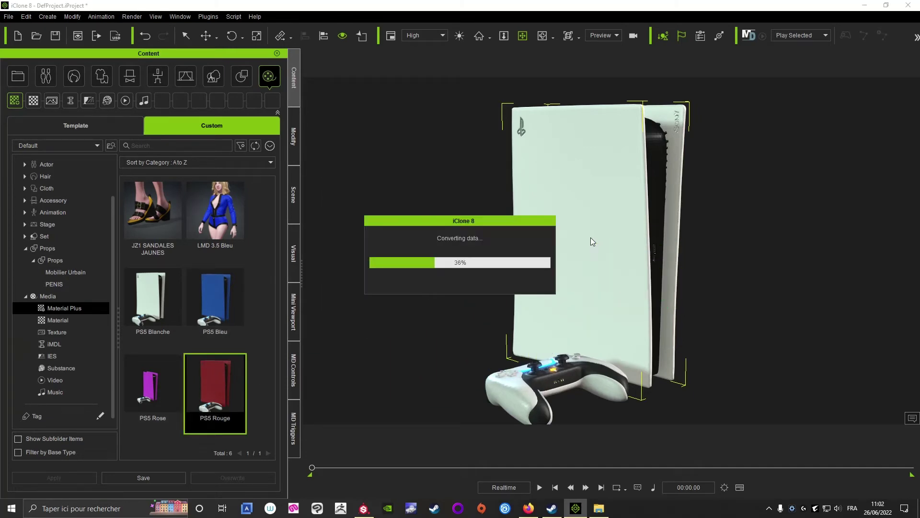
pyautogui.moveTo(516, 266); pyautogui.dragTo(532, 271, button='right')
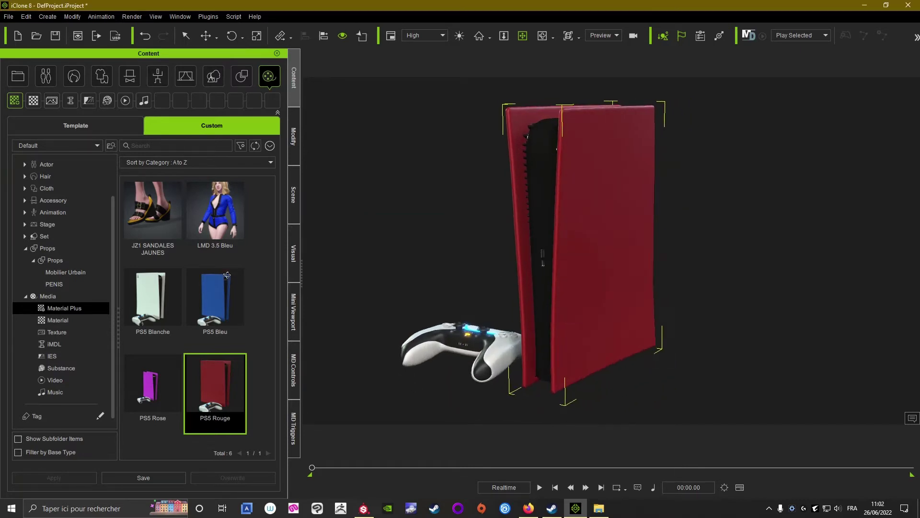
pyautogui.moveTo(221, 302)
pyautogui.mouseDown()
pyautogui.moveTo(627, 226)
pyautogui.moveTo(599, 222)
pyautogui.mouseUp()
pyautogui.moveTo(430, 263); pyautogui.dragTo(501, 284, button='right')
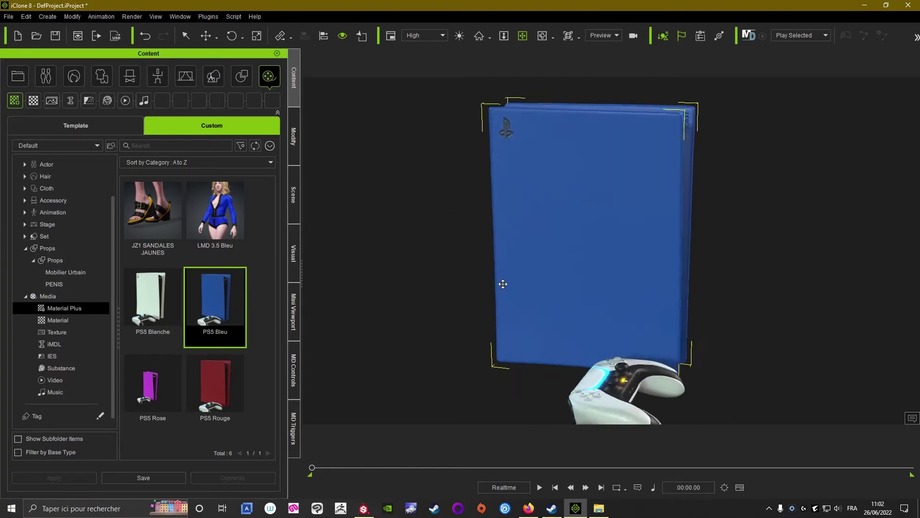
# Step: Apply PS5 Rose, then PS5 Blanche to leave the console white, and orbit toward the controller
pyautogui.moveTo(152, 383)
pyautogui.mouseDown()
pyautogui.moveTo(545, 269)
pyautogui.moveTo(571, 236)
pyautogui.mouseUp()
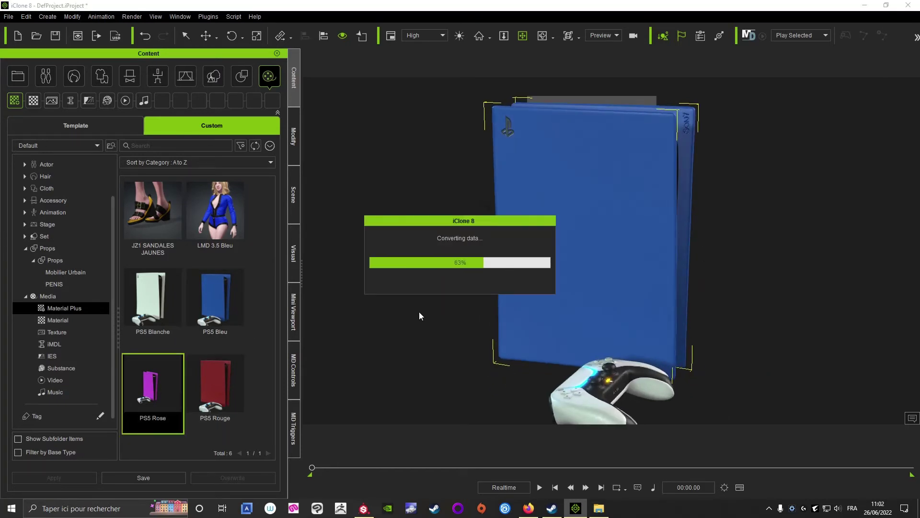
pyautogui.moveTo(152, 302)
pyautogui.mouseDown()
pyautogui.moveTo(506, 304)
pyautogui.moveTo(640, 292)
pyautogui.mouseUp()
pyautogui.moveTo(493, 331)
pyautogui.mouseDown(button='right')
pyautogui.moveTo(609, 249)
pyautogui.moveTo(446, 277)
pyautogui.mouseUp(button='right')
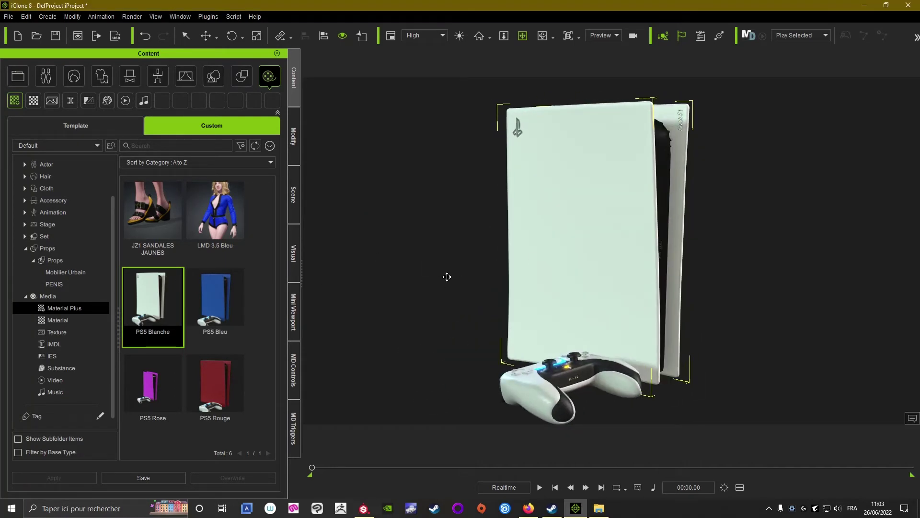
pyautogui.moveTo(450, 274)
pyautogui.mouseDown(button='right')
pyautogui.moveTo(480, 370)
pyautogui.moveTo(548, 306)
pyautogui.mouseUp(button='right')
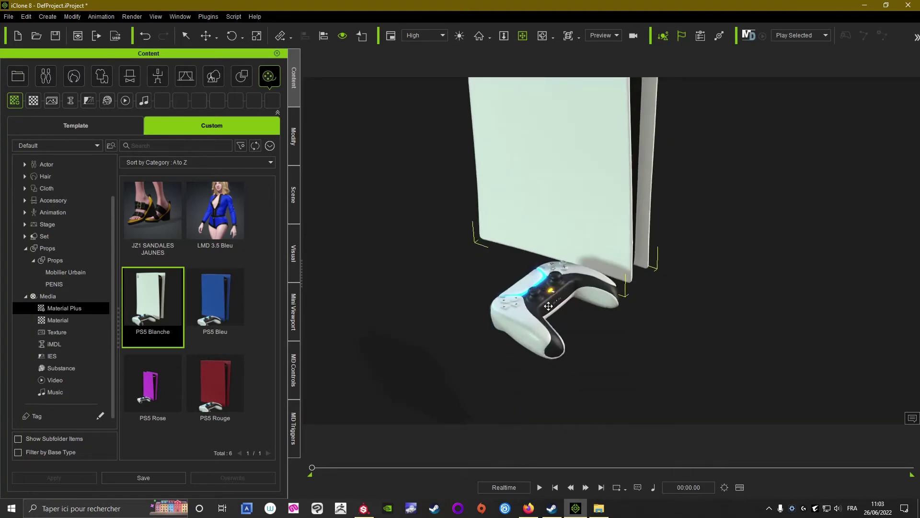
pyautogui.scroll(3, 545, 304)
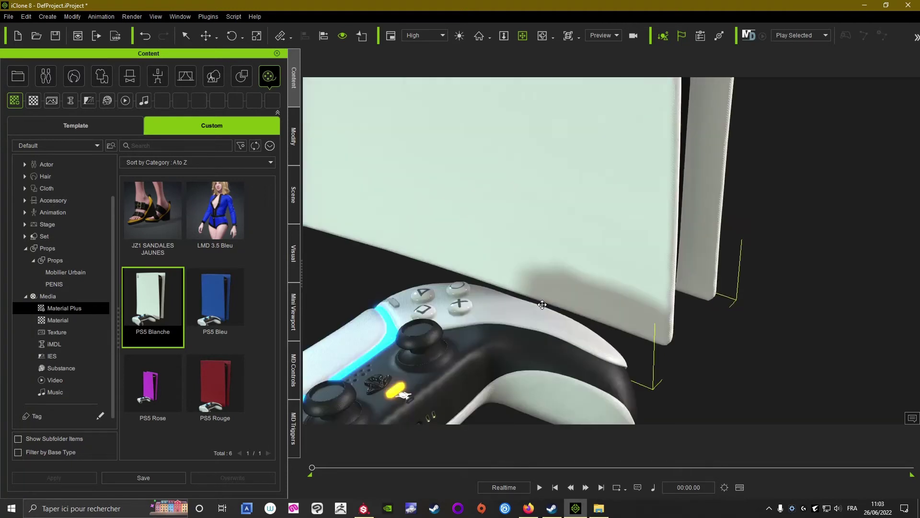
pyautogui.scroll(-3, 544, 300)
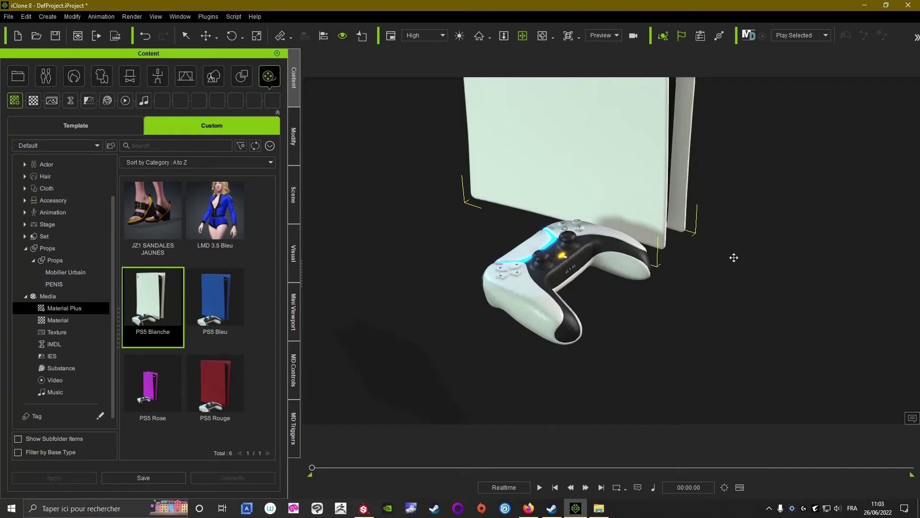
# Step: In Substance Painter, hide the Bleu layer and select the Blanc layer so the faceplate shows white
pyautogui.click(363, 508)
pyautogui.scroll(2, 683, 214)
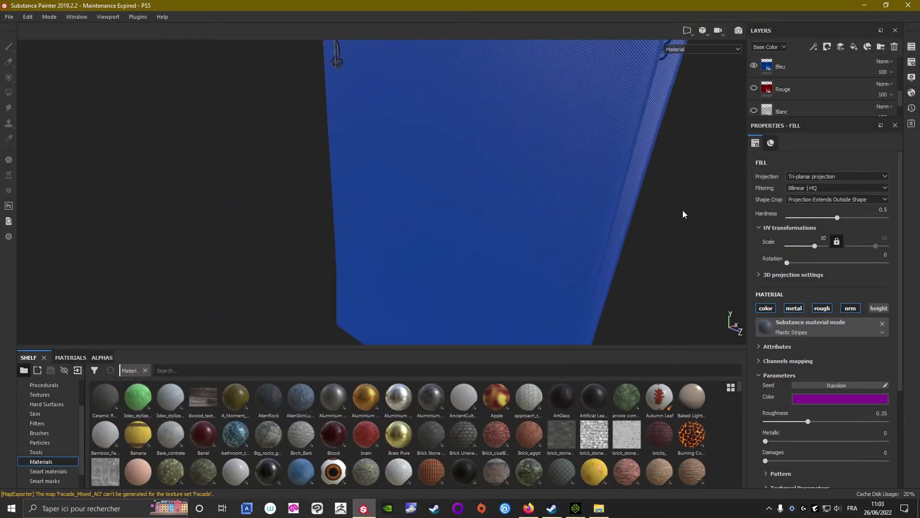
pyautogui.scroll(-3, 671, 216)
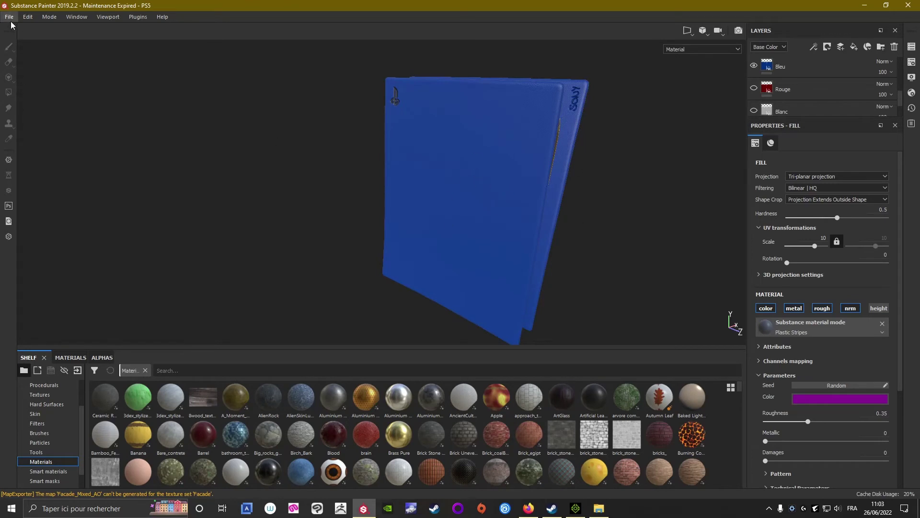
pyautogui.click(754, 66)
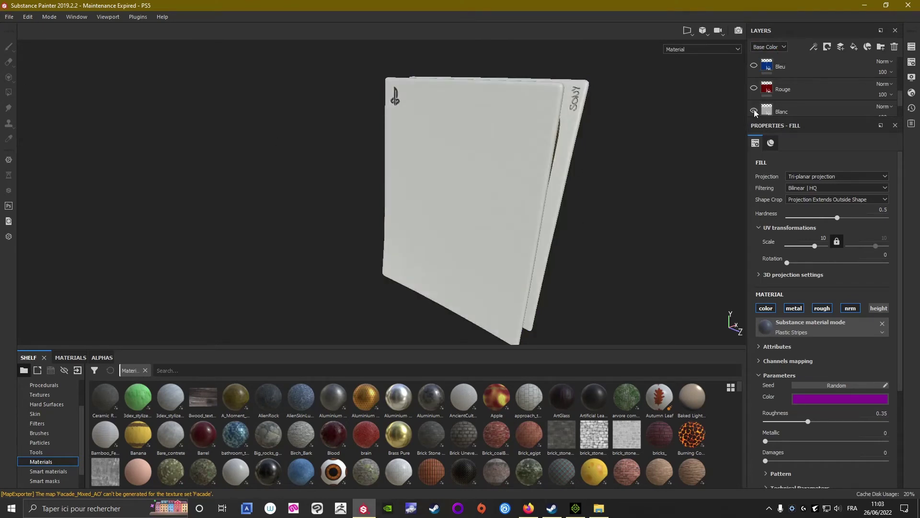
pyautogui.click(787, 111)
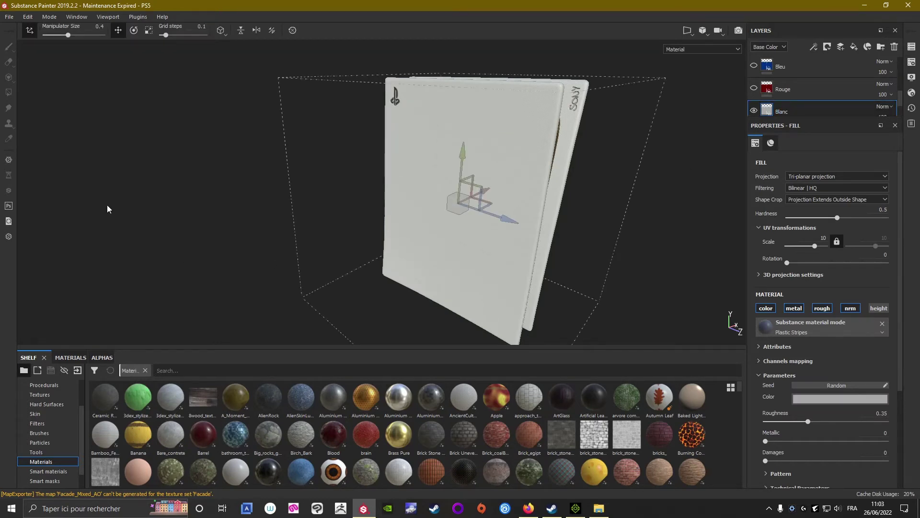
# Step: Save the Substance Painter project via the File menu
pyautogui.click(8, 17)
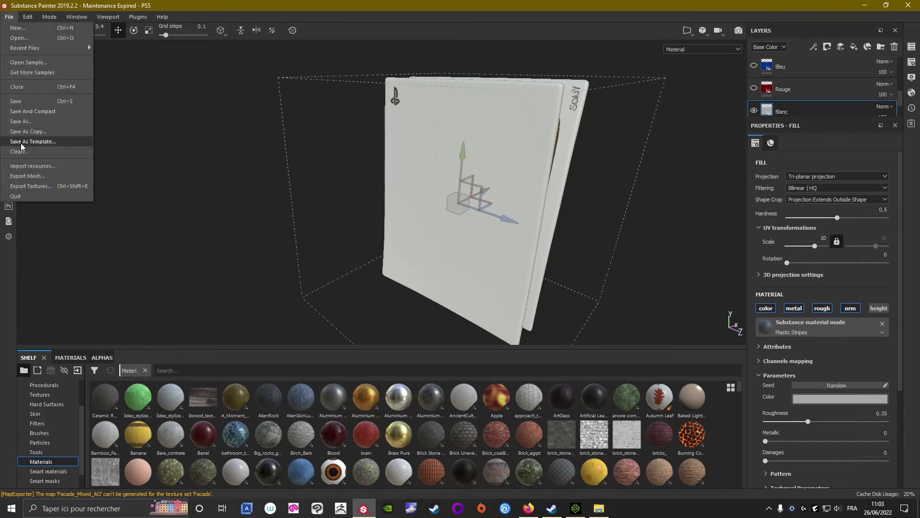
pyautogui.click(16, 101)
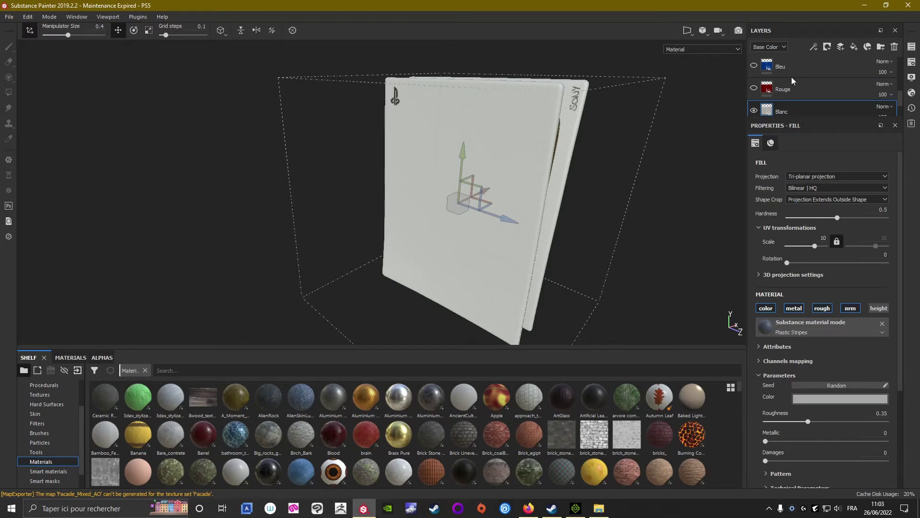
pyautogui.scroll(1, 850, 89)
pyautogui.scroll(1, 851, 89)
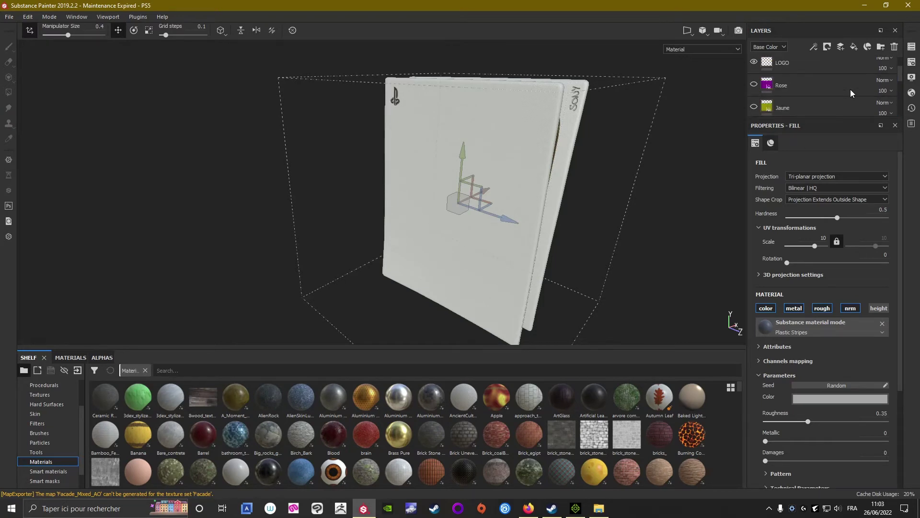
pyautogui.scroll(-1, 851, 89)
pyautogui.scroll(-2, 851, 90)
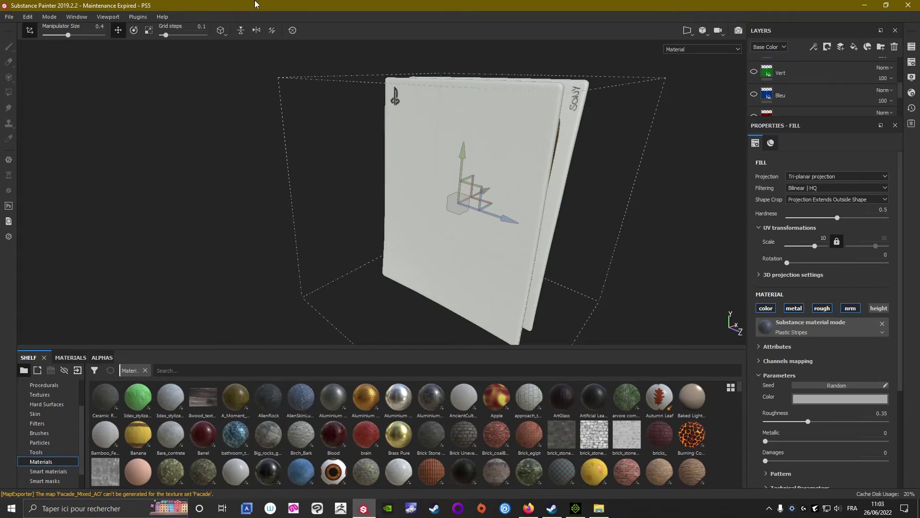
pyautogui.click(9, 17)
pyautogui.click(9, 40)
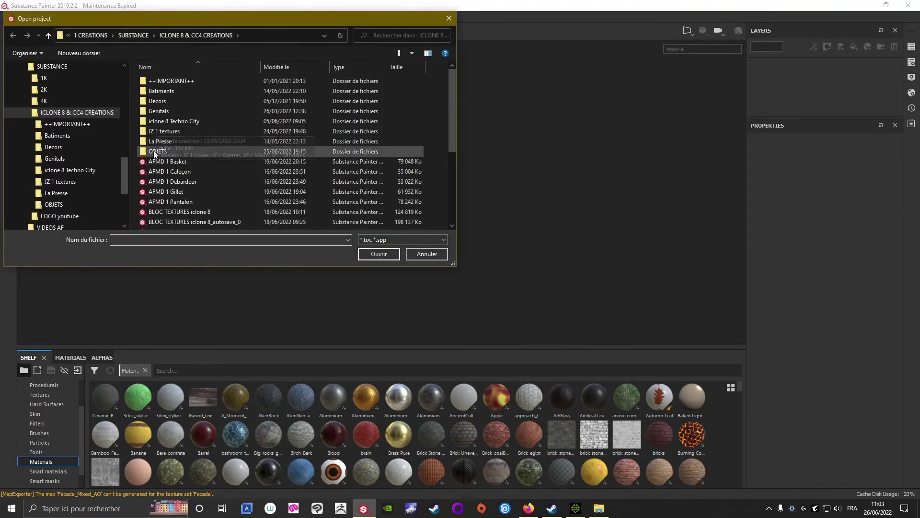
pyautogui.doubleClick(151, 153)
pyautogui.click(160, 82)
pyautogui.click(373, 255)
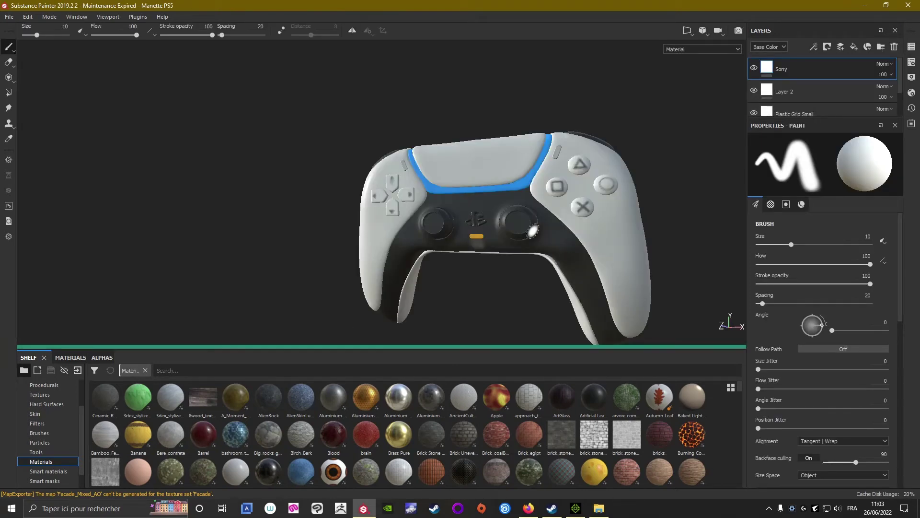
pyautogui.scroll(3, 479, 192)
pyautogui.scroll(-4, 417, 159)
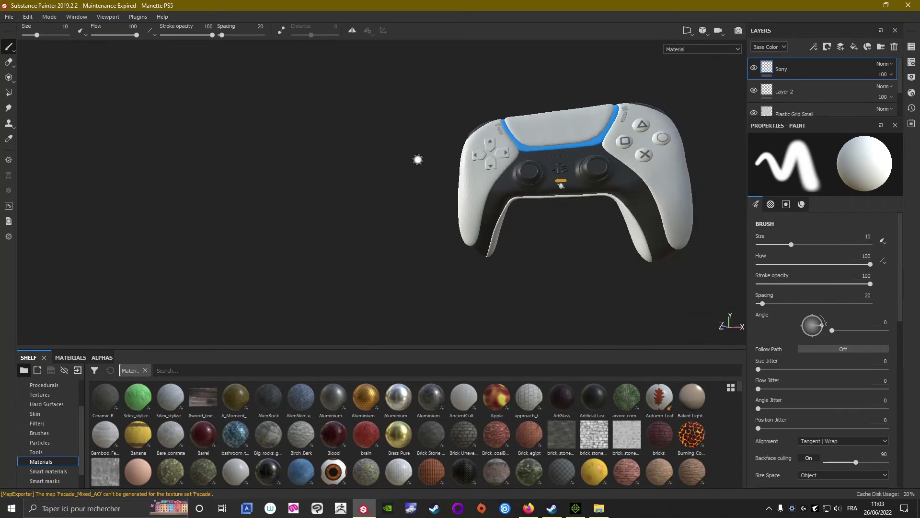
pyautogui.moveTo(418, 159)
pyautogui.keyDown('alt'); pyautogui.mouseDown()
pyautogui.moveTo(323, 203)
pyautogui.moveTo(218, 226)
pyautogui.moveTo(252, 211)
pyautogui.mouseUp(); pyautogui.keyUp('alt')
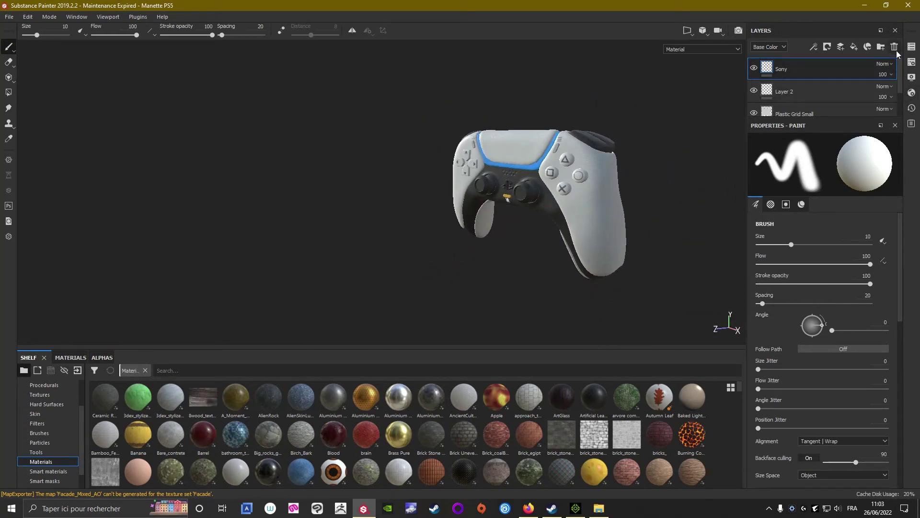
pyautogui.click(911, 48)
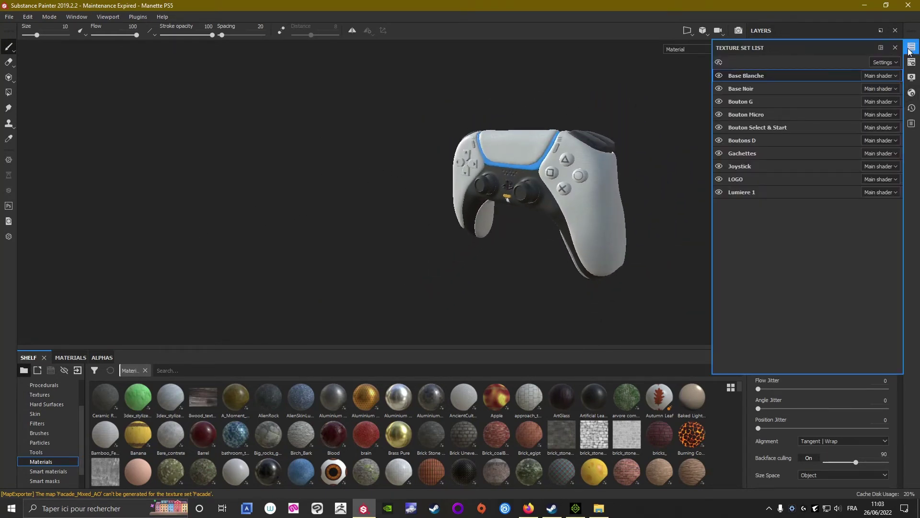
pyautogui.click(719, 75)
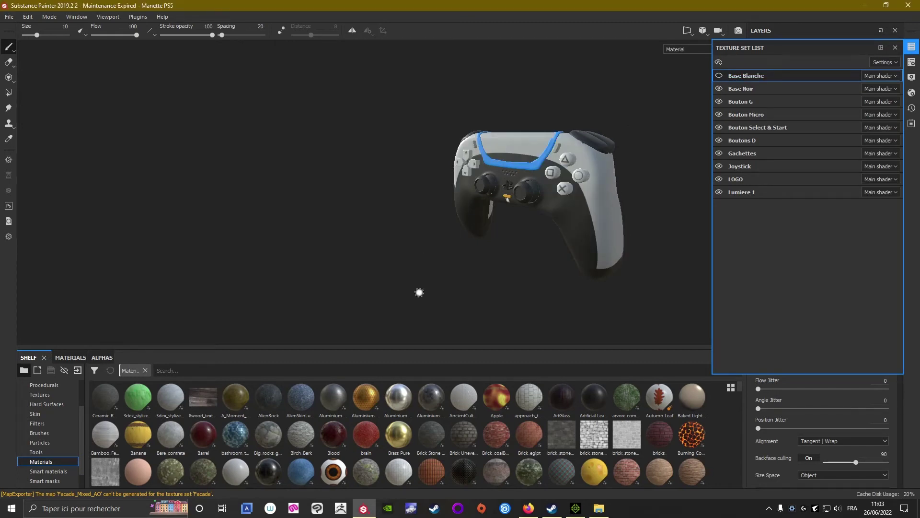
pyautogui.rightClick(382, 291)
pyautogui.moveTo(496, 301)
pyautogui.keyDown('alt'); pyautogui.mouseDown()
pyautogui.moveTo(364, 287)
pyautogui.moveTo(593, 312)
pyautogui.mouseUp(); pyautogui.keyUp('alt')
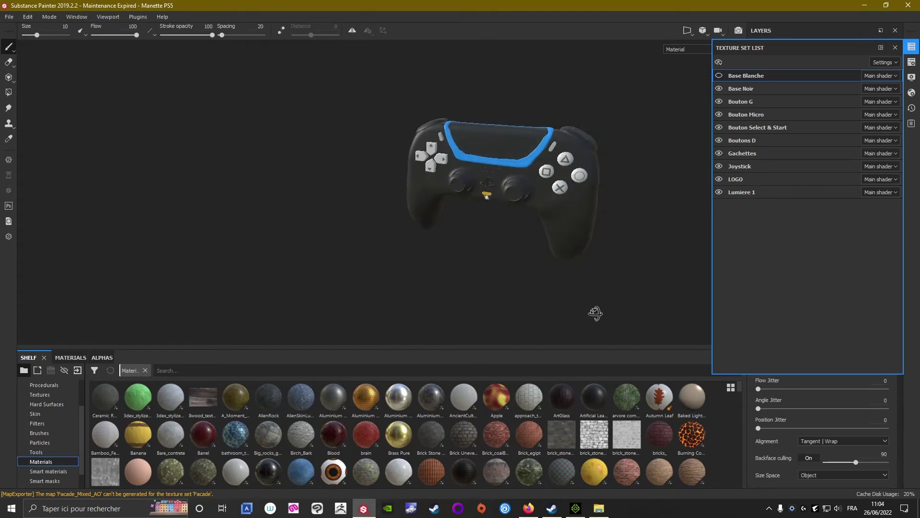
pyautogui.click(719, 76)
pyautogui.click(741, 77)
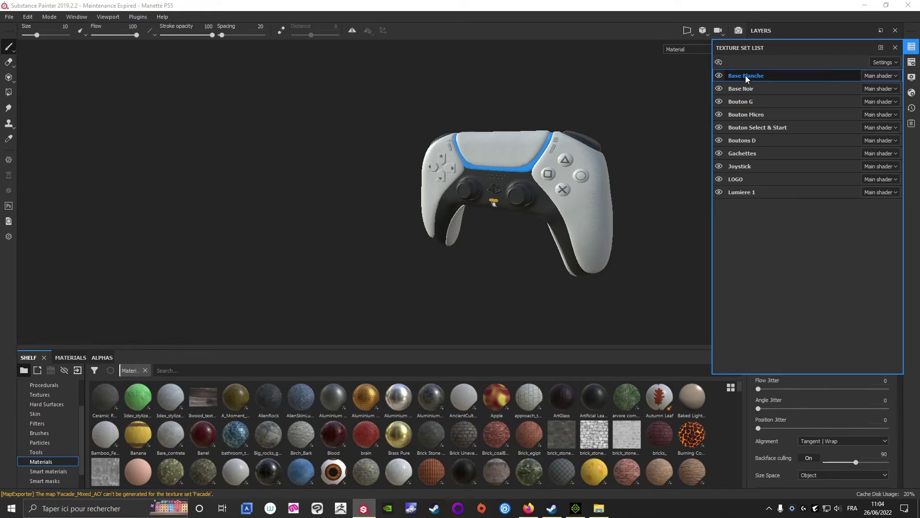
pyautogui.click(911, 48)
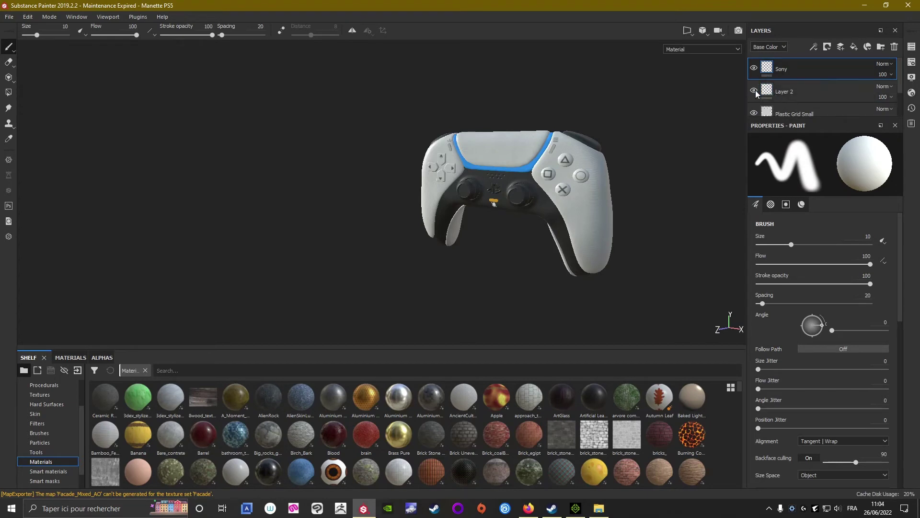
pyautogui.scroll(-1, 809, 89)
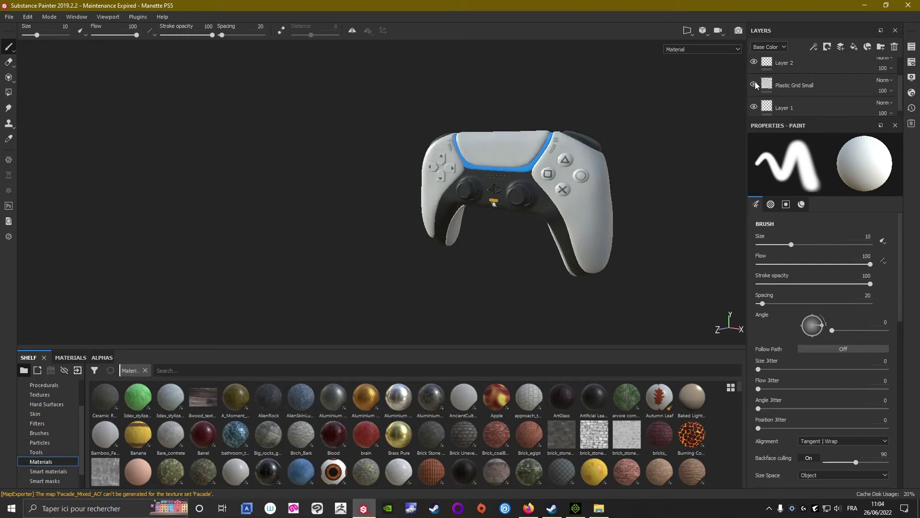
# Step: Rename Plastic Grid Small to Blanc, duplicate it, hide Blanc, and name the copy Rouge
pyautogui.click(794, 85)
pyautogui.doubleClick(818, 86)
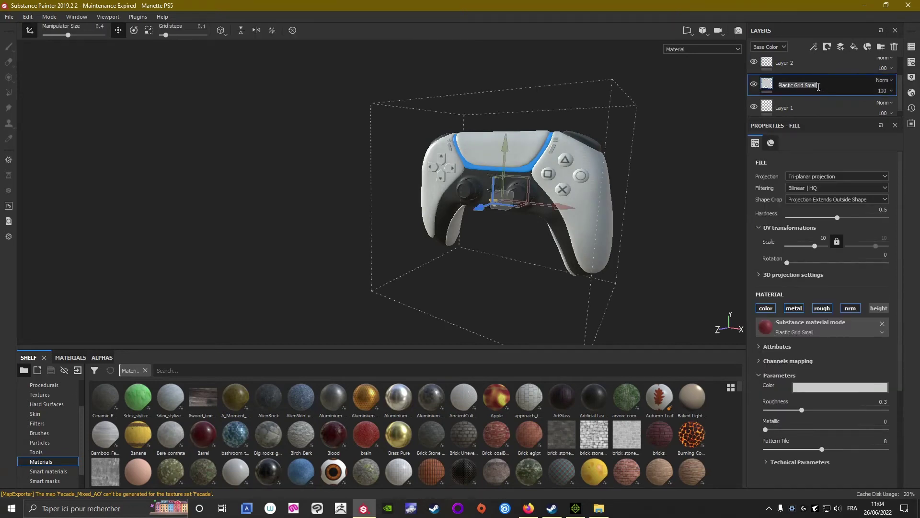
pyautogui.write('Blanc')
pyautogui.press('Return')
pyautogui.rightClick(806, 83)
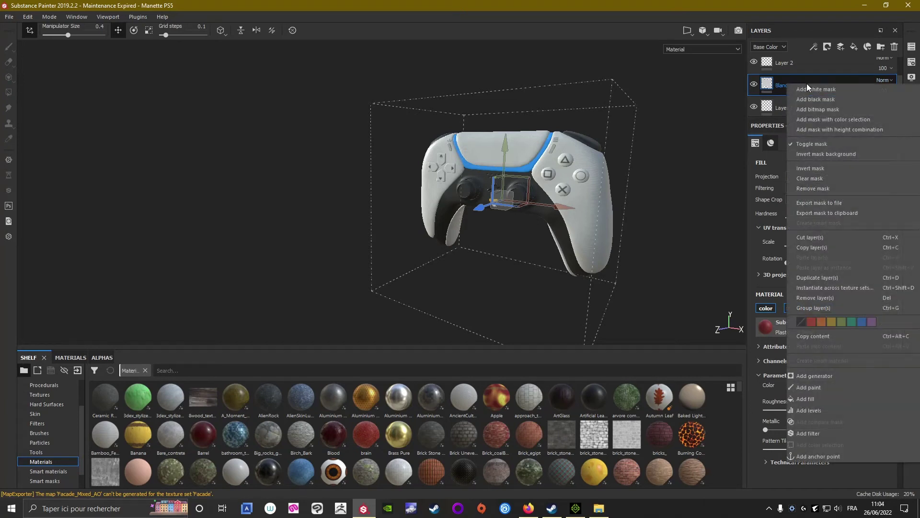
pyautogui.click(801, 278)
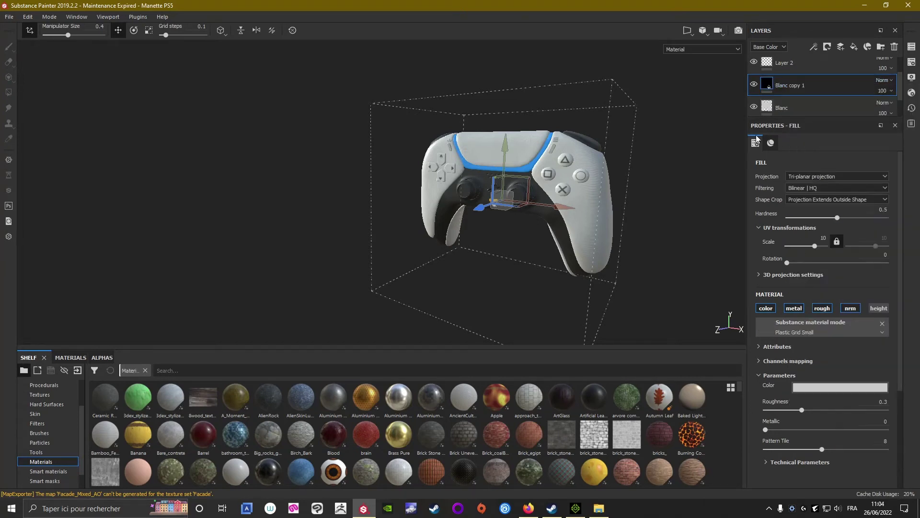
pyautogui.click(754, 107)
pyautogui.doubleClick(805, 85)
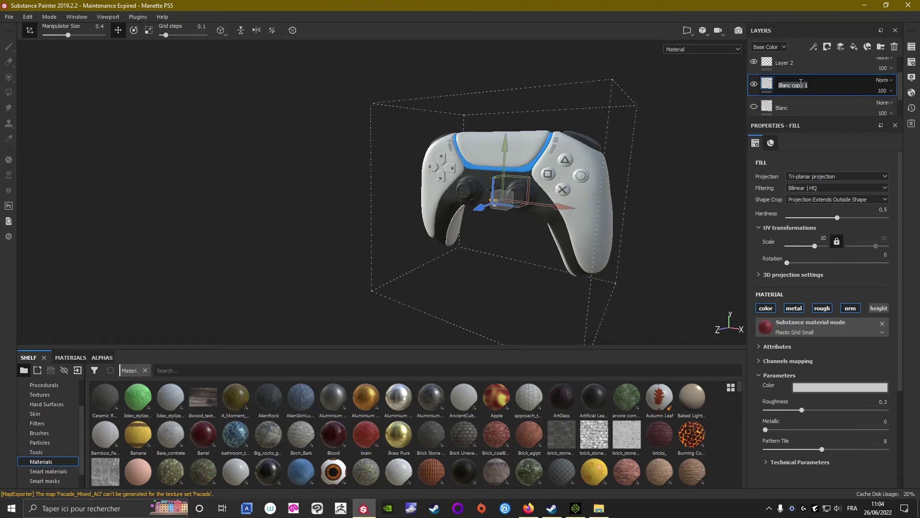
pyautogui.write('Rouge')
pyautogui.press('Return')
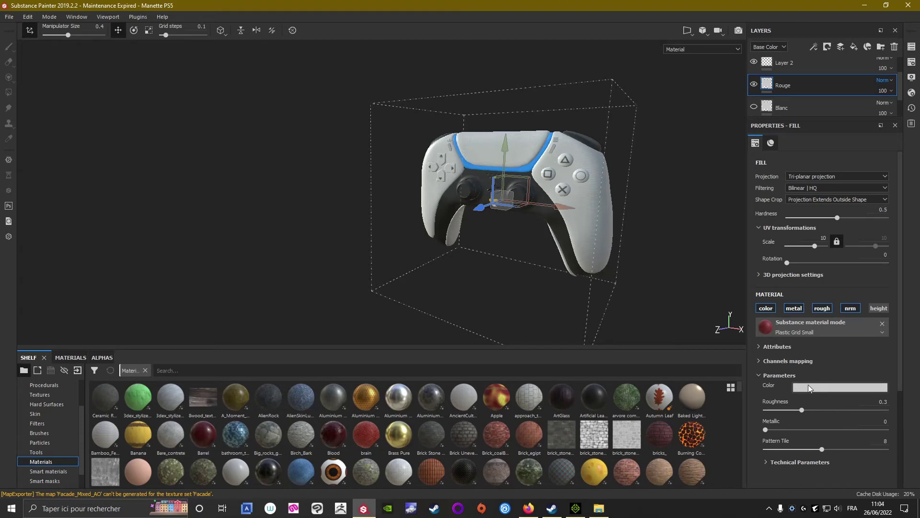
# Step: Set the Rouge layer's fill colour to a dark red, then bring up the texture set list
pyautogui.click(808, 386)
pyautogui.moveTo(833, 432); pyautogui.dragTo(853, 434)
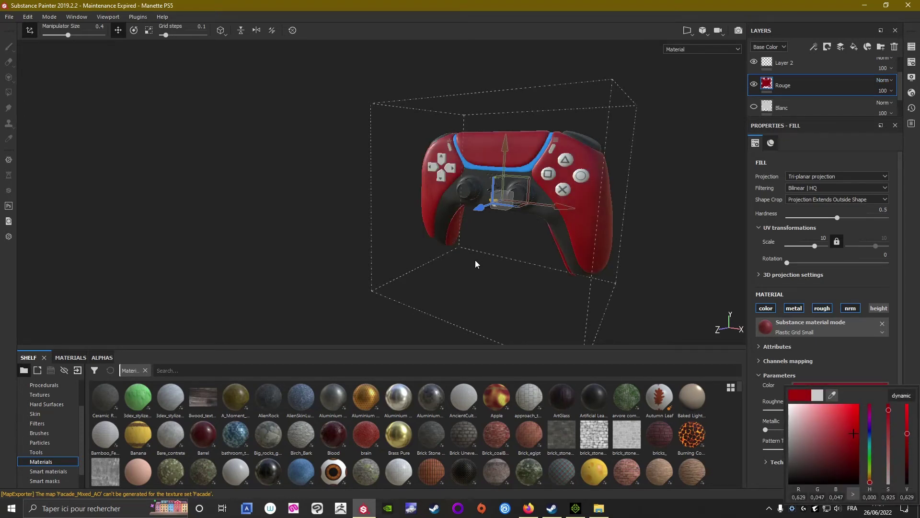
pyautogui.moveTo(466, 274)
pyautogui.keyDown('alt'); pyautogui.mouseDown()
pyautogui.moveTo(541, 246)
pyautogui.moveTo(479, 249)
pyautogui.mouseUp(); pyautogui.keyUp('alt')
pyautogui.scroll(5, 541, 246)
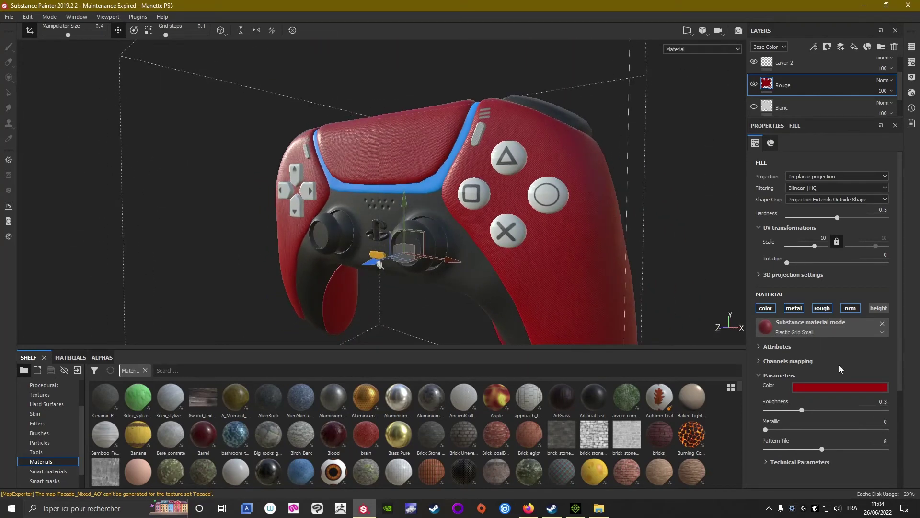
pyautogui.click(824, 387)
pyautogui.moveTo(854, 432); pyautogui.dragTo(857, 441)
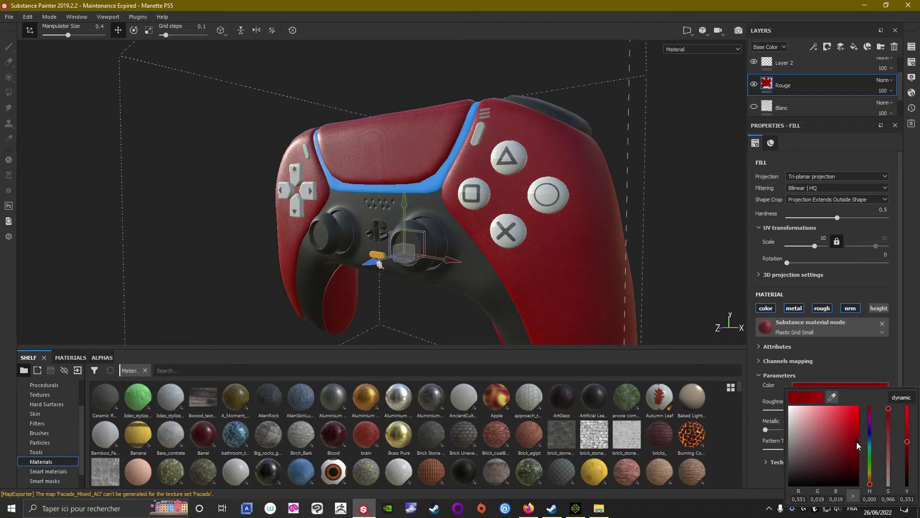
pyautogui.keyDown('alt'); pyautogui.moveTo(318, 265); pyautogui.dragTo(507, 251); pyautogui.keyUp('alt')
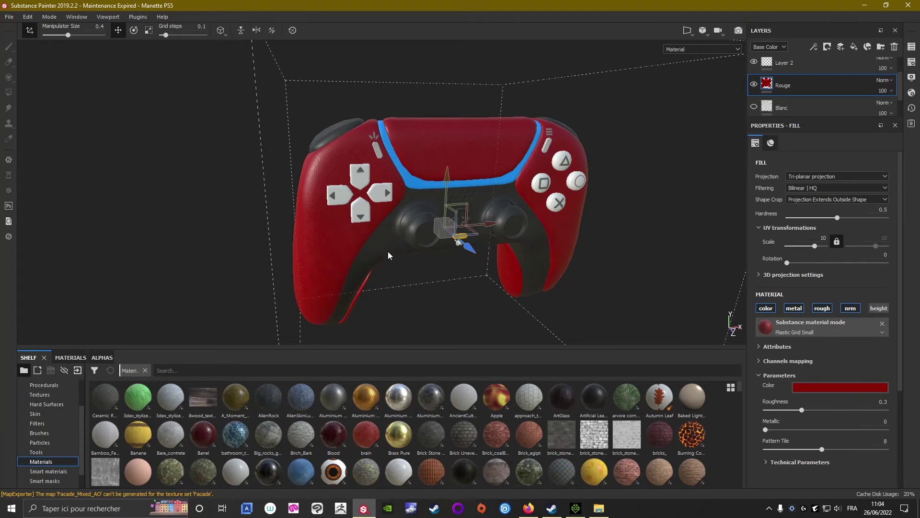
pyautogui.moveTo(389, 255)
pyautogui.keyDown('alt'); pyautogui.mouseDown()
pyautogui.moveTo(401, 216)
pyautogui.moveTo(378, 210)
pyautogui.mouseUp(); pyautogui.keyUp('alt')
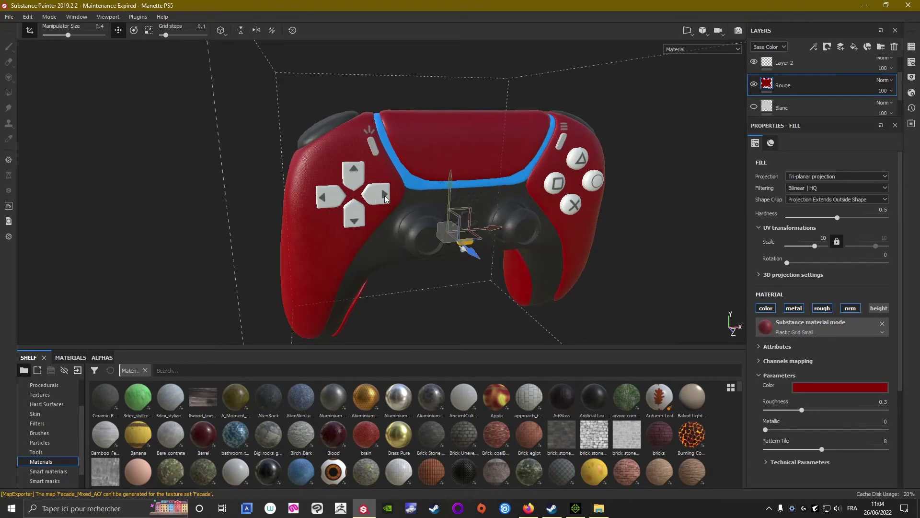
pyautogui.click(912, 47)
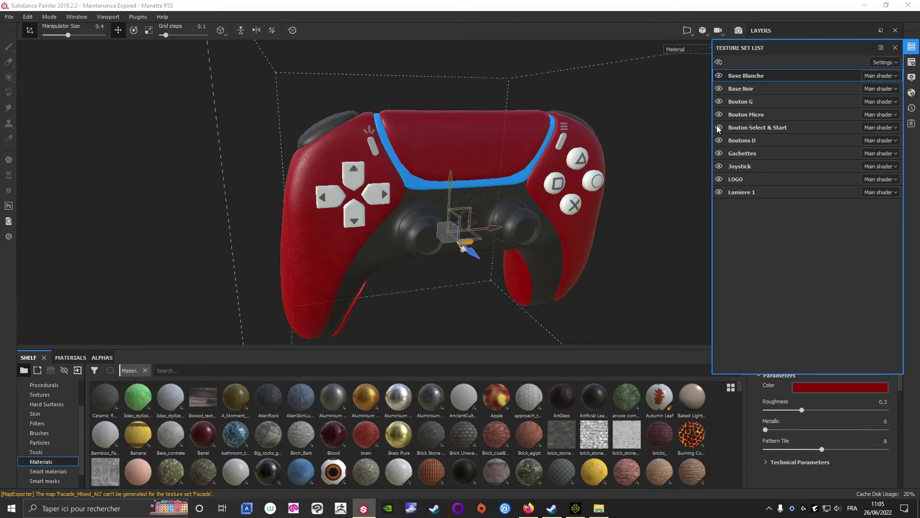
# Step: In the texture set list, toggle Select & Start and Boutons D visibility and switch to Bouton Micro
pyautogui.click(718, 127)
pyautogui.click(718, 140)
pyautogui.click(738, 99)
pyautogui.click(738, 114)
pyautogui.click(912, 47)
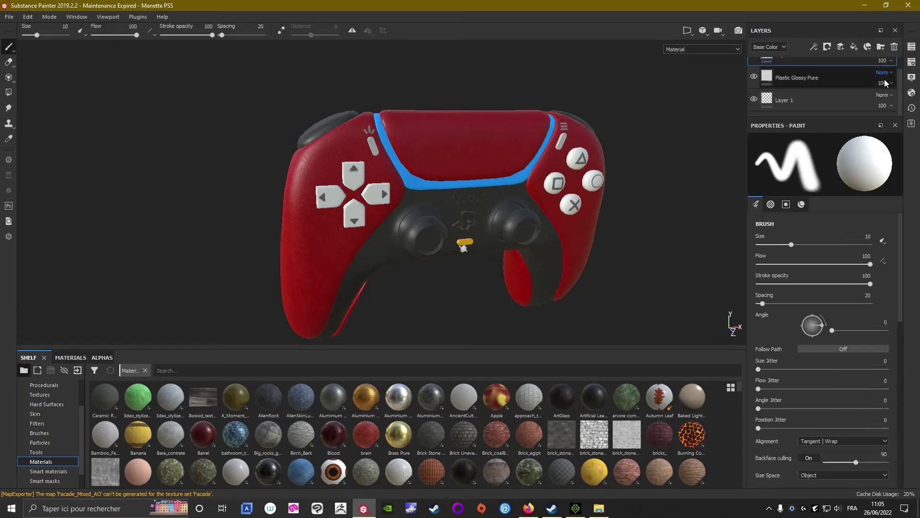
# Step: Rename Plastic Glossy Pure to Blanc and duplicate it as a layer named Noir
pyautogui.click(794, 83)
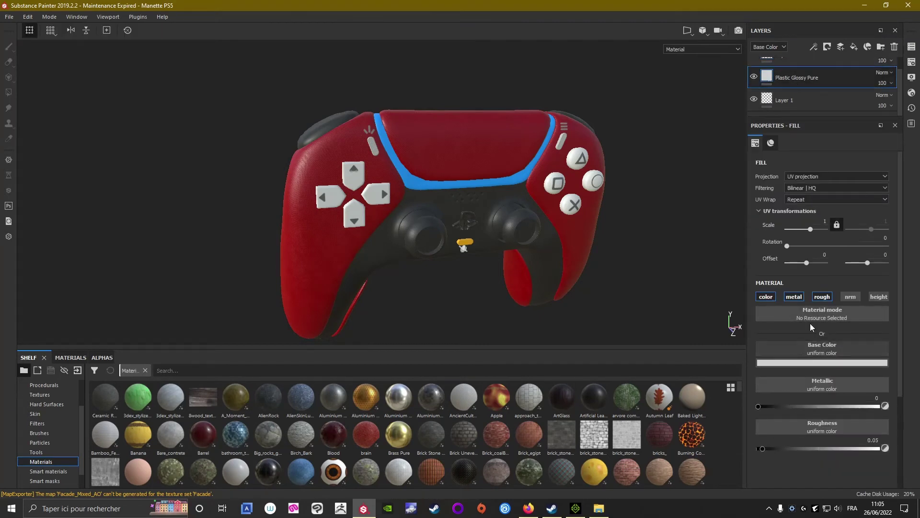
pyautogui.doubleClick(825, 77)
pyautogui.write('Blanc')
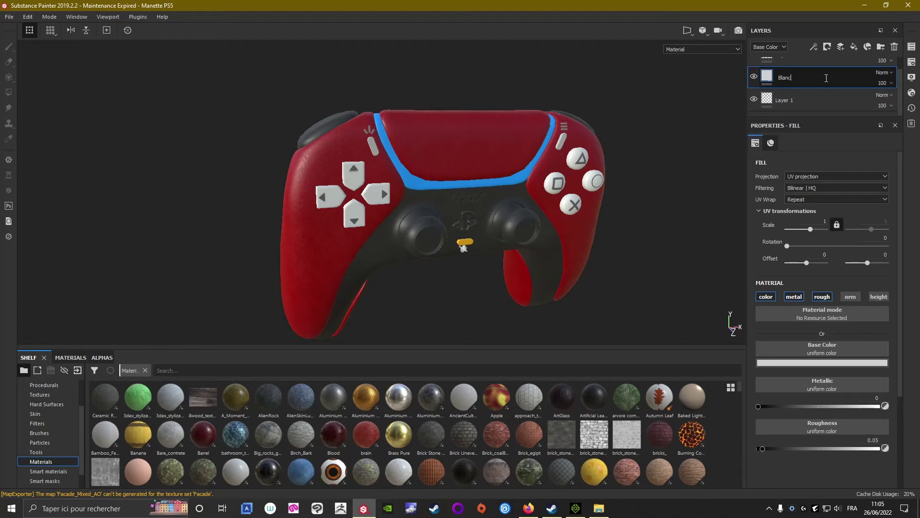
pyautogui.press('Return')
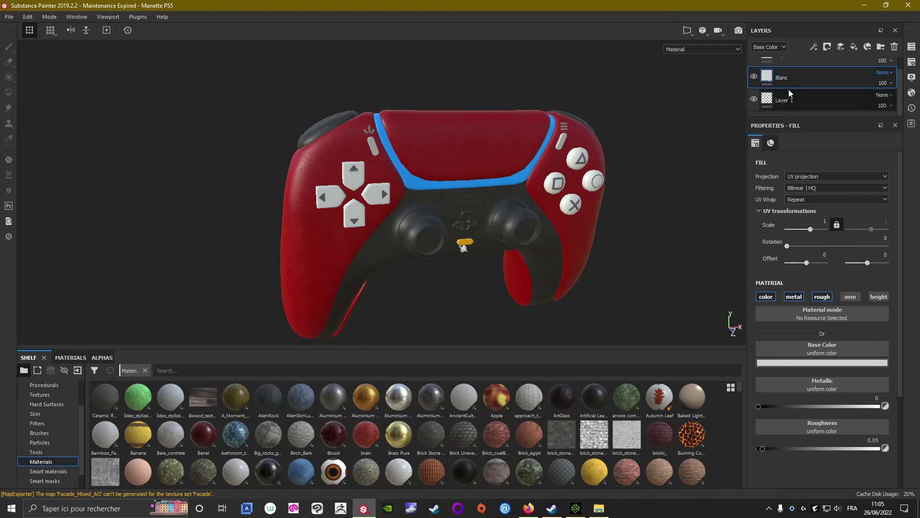
pyautogui.rightClick(789, 79)
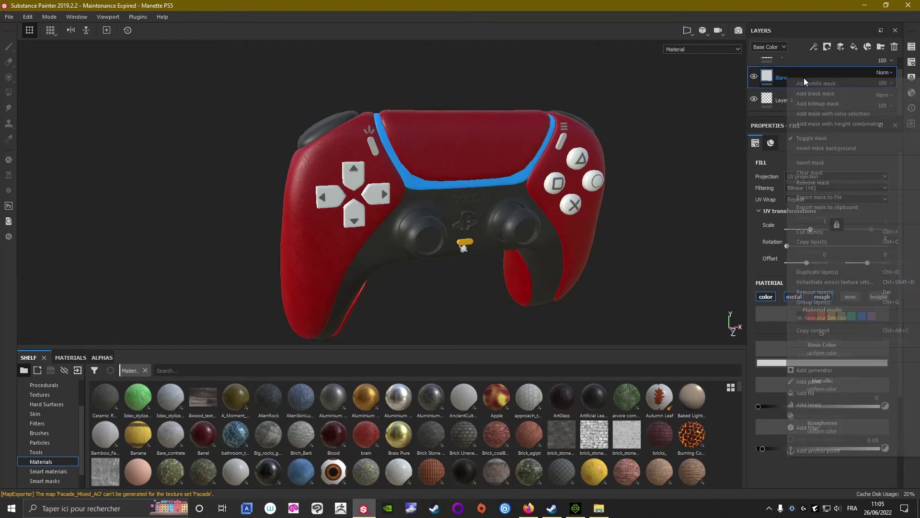
pyautogui.click(815, 272)
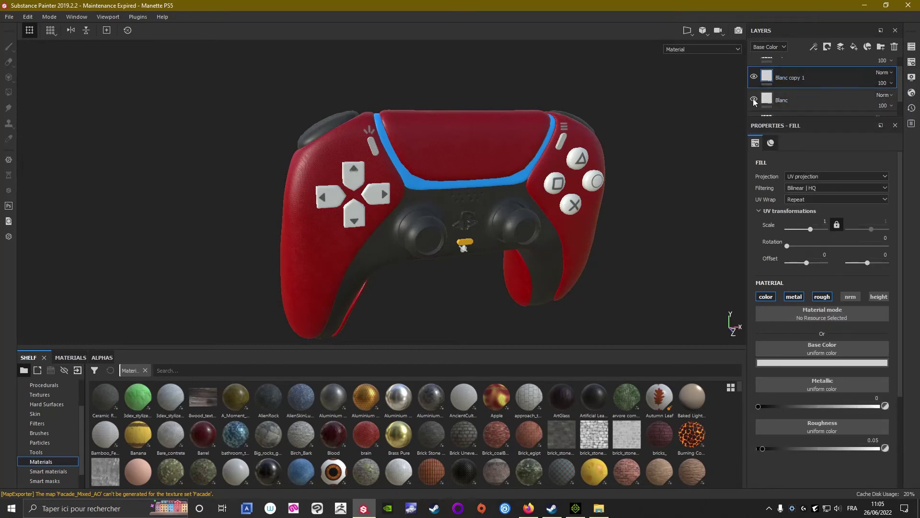
pyautogui.doubleClick(813, 78)
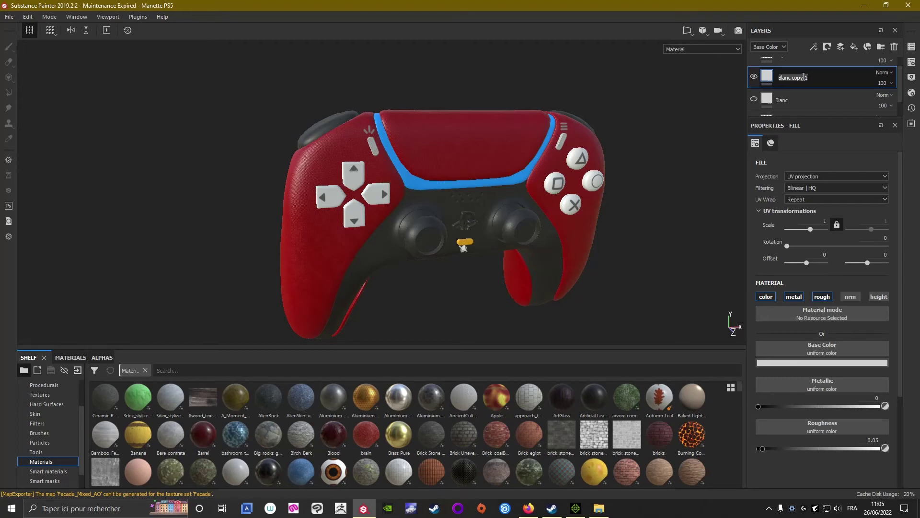
pyautogui.write('Noir')
pyautogui.press('Return')
# Step: Set the Noir layer's base colour to pure black and inspect the black D-pad buttons
pyautogui.click(804, 363)
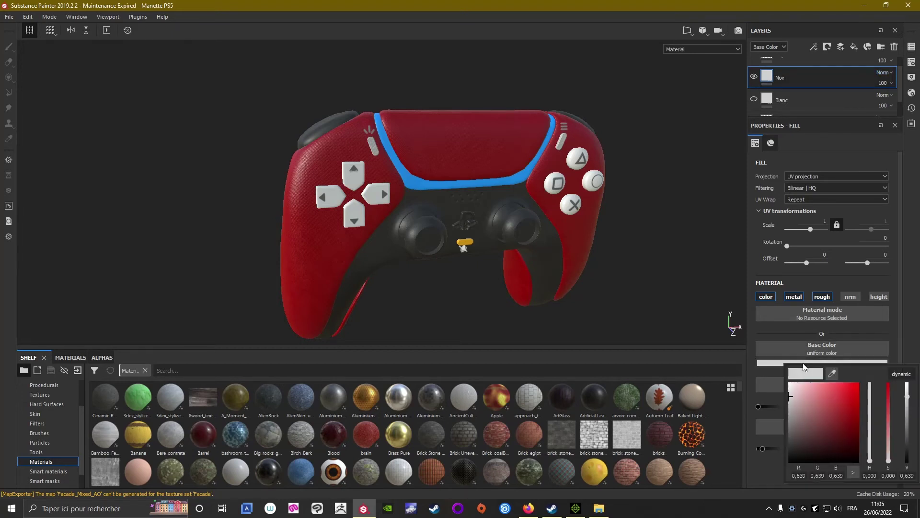
pyautogui.moveTo(796, 436); pyautogui.dragTo(795, 467)
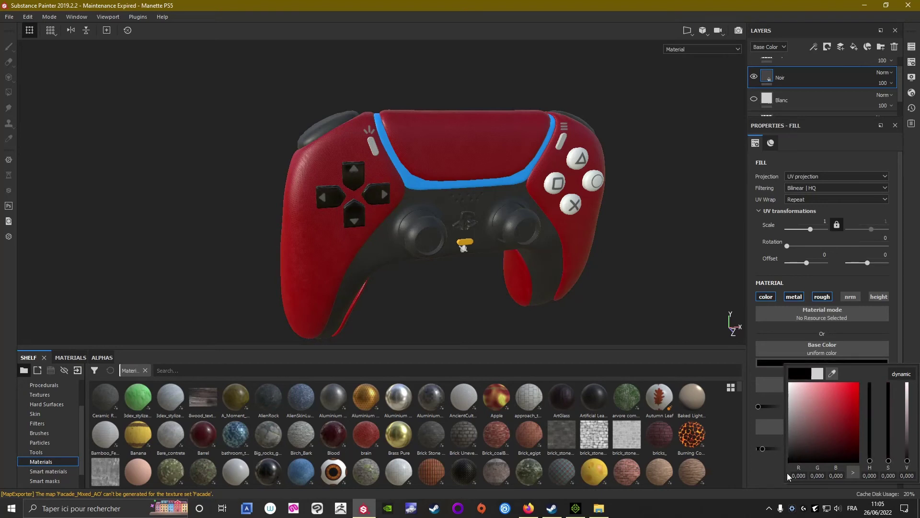
pyautogui.moveTo(198, 261)
pyautogui.keyDown('alt'); pyautogui.mouseDown()
pyautogui.moveTo(191, 230)
pyautogui.moveTo(90, 242)
pyautogui.moveTo(336, 254)
pyautogui.mouseUp(); pyautogui.keyUp('alt')
pyautogui.scroll(2, 335, 255)
pyautogui.moveTo(336, 254)
pyautogui.keyDown('alt'); pyautogui.mouseDown(button='middle')
pyautogui.moveTo(411, 263)
pyautogui.moveTo(331, 245)
pyautogui.mouseUp(button='middle'); pyautogui.keyUp('alt')
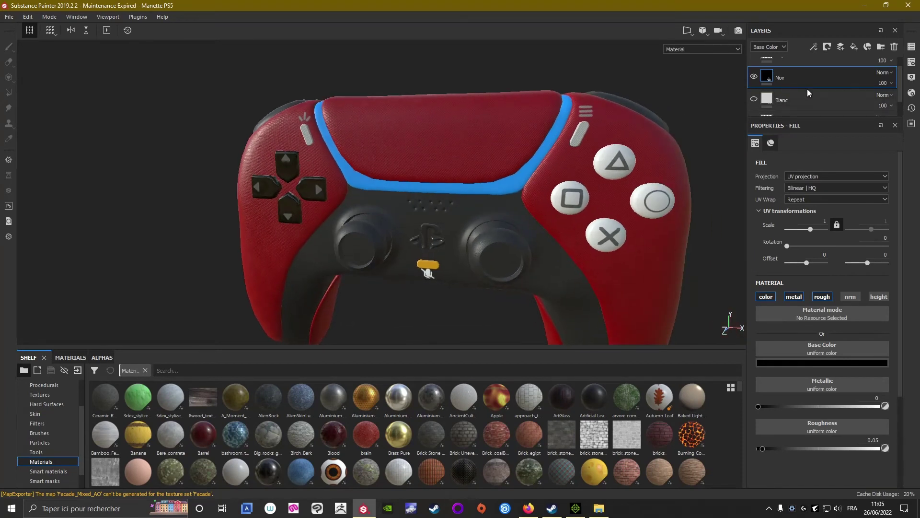
pyautogui.scroll(2, 756, 69)
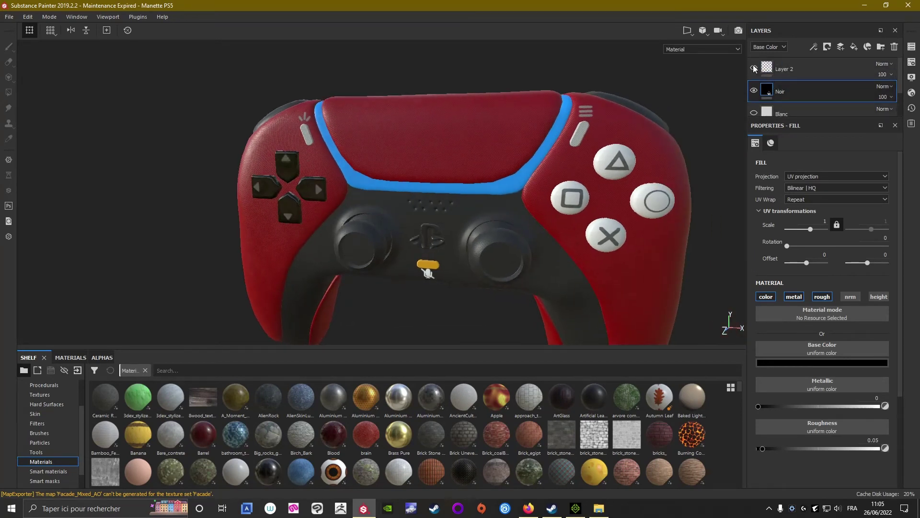
# Step: Select Layer 2 and scroll through its brush settings
pyautogui.click(798, 70)
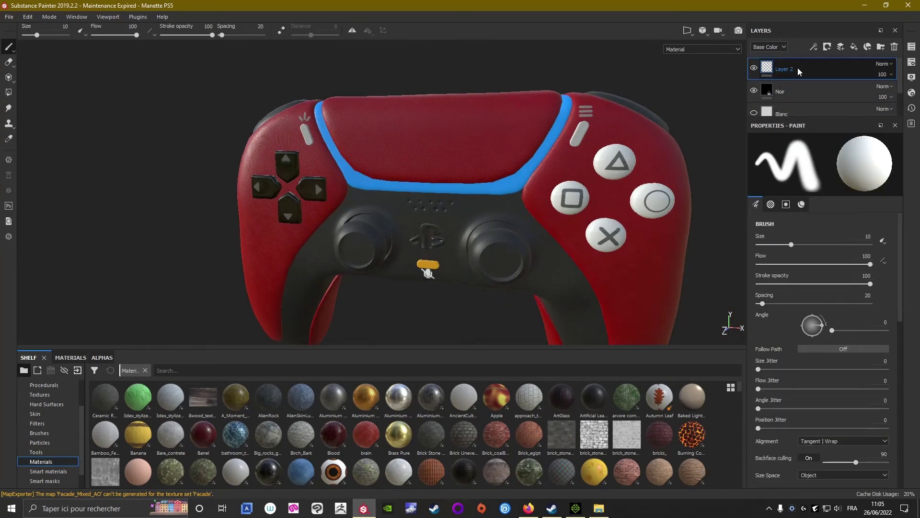
pyautogui.scroll(-5, 803, 405)
pyautogui.scroll(-5, 803, 405)
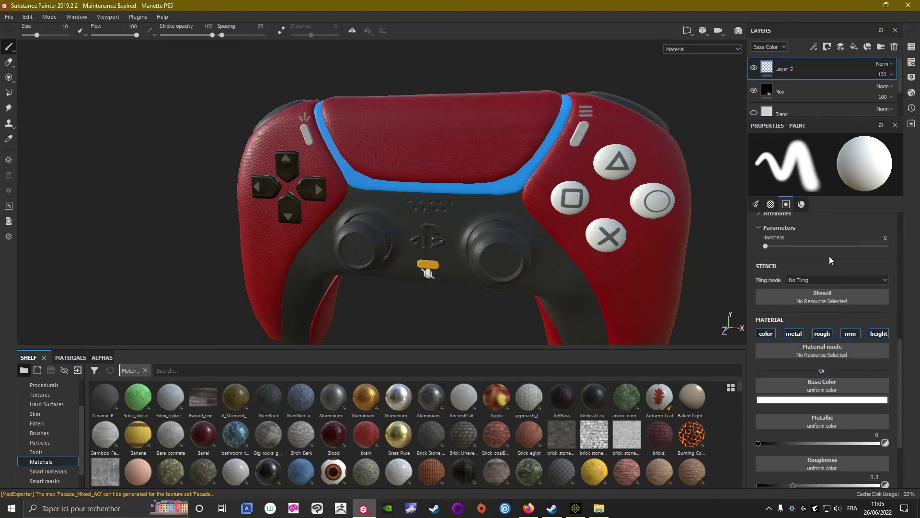
pyautogui.scroll(-3, 798, 384)
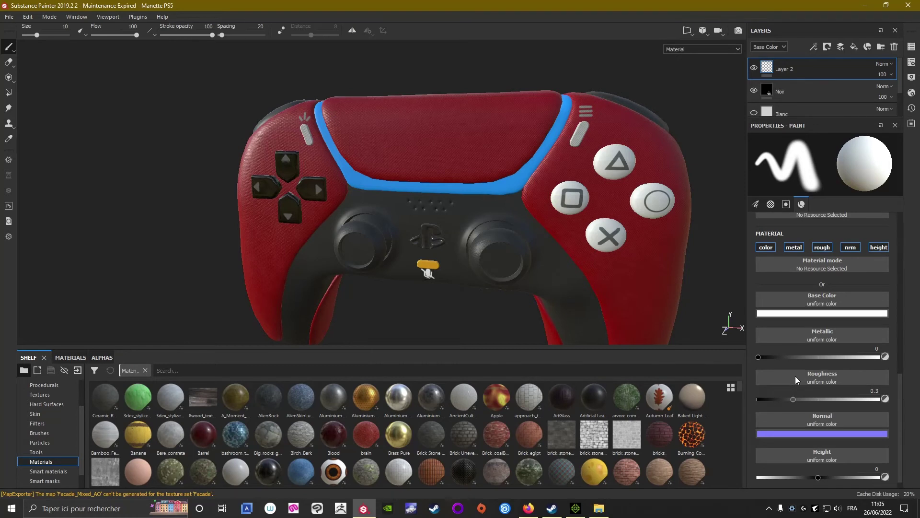
pyautogui.scroll(3, 797, 380)
pyautogui.scroll(3, 797, 379)
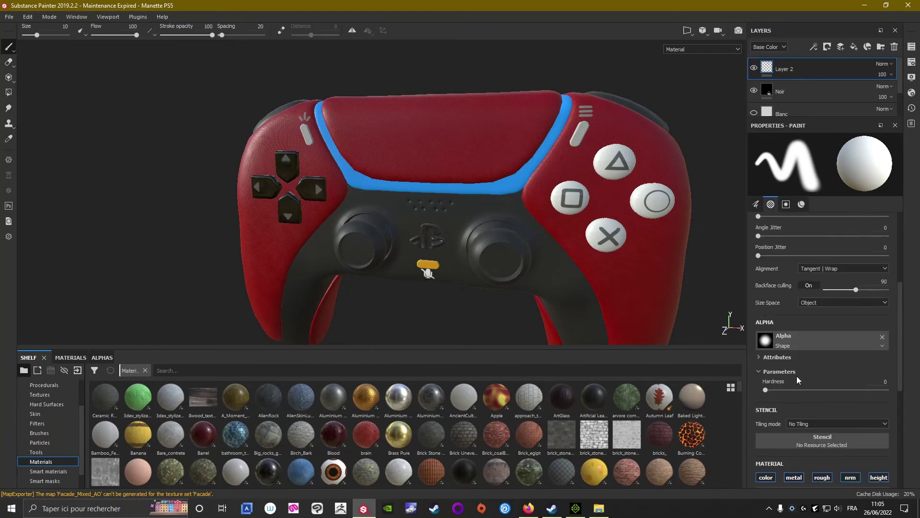
pyautogui.scroll(3, 798, 380)
pyautogui.scroll(2, 798, 380)
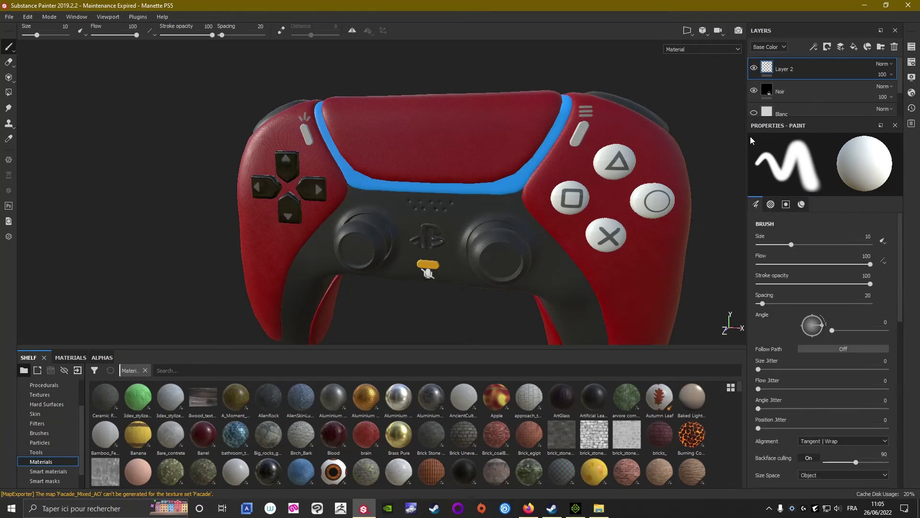
pyautogui.scroll(-1, 810, 350)
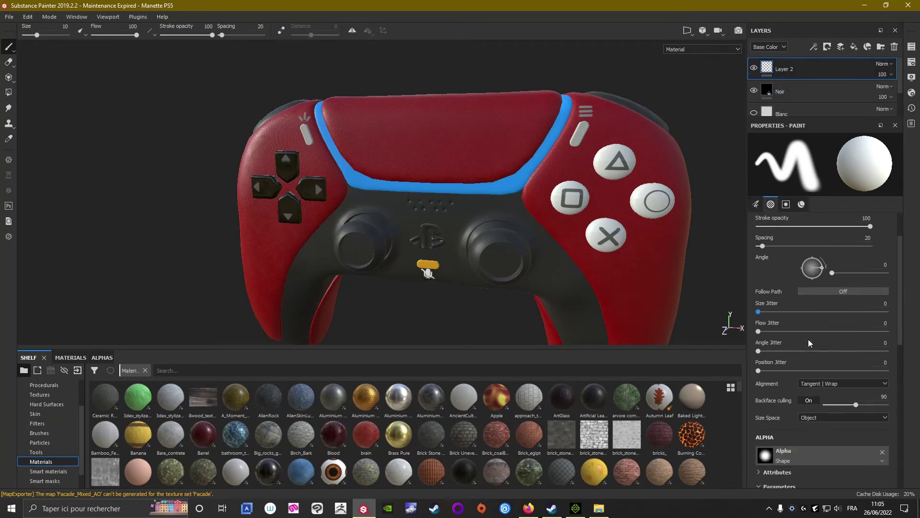
pyautogui.scroll(-3, 810, 350)
pyautogui.scroll(-3, 840, 396)
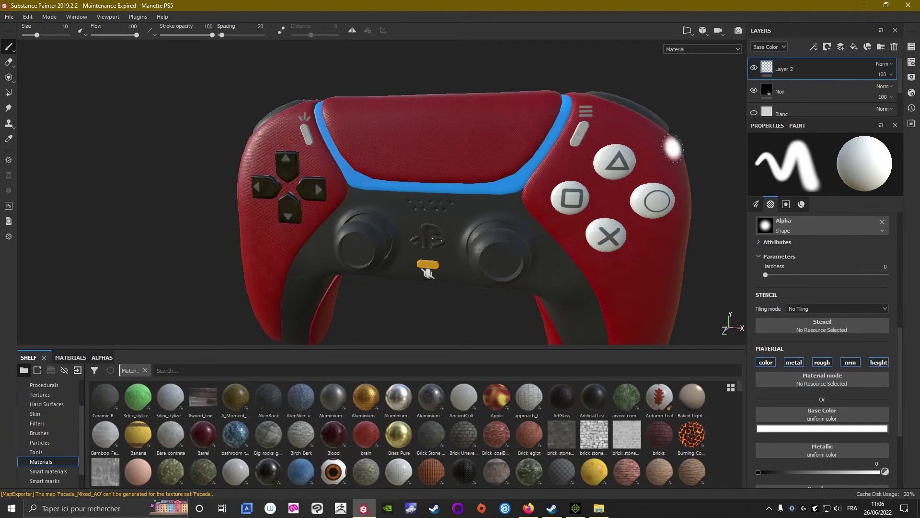
pyautogui.scroll(-2, 810, 106)
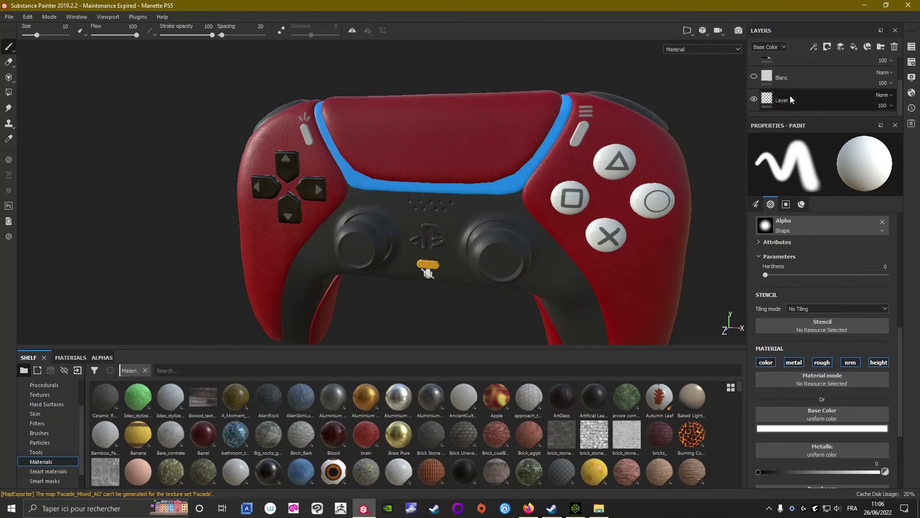
pyautogui.scroll(1, 756, 103)
pyautogui.scroll(1, 756, 108)
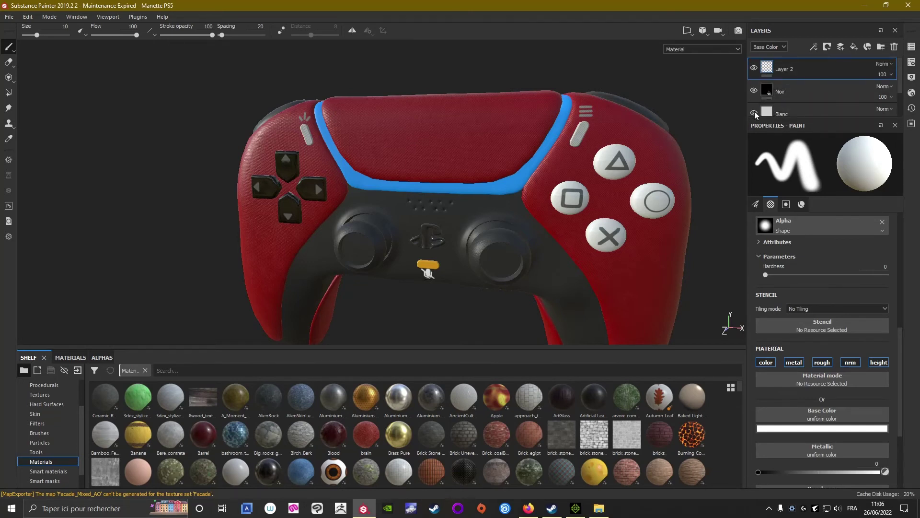
# Step: Toggle the Noir and Layer 2 visibility to check the D-pad, then show the texture set list
pyautogui.click(753, 91)
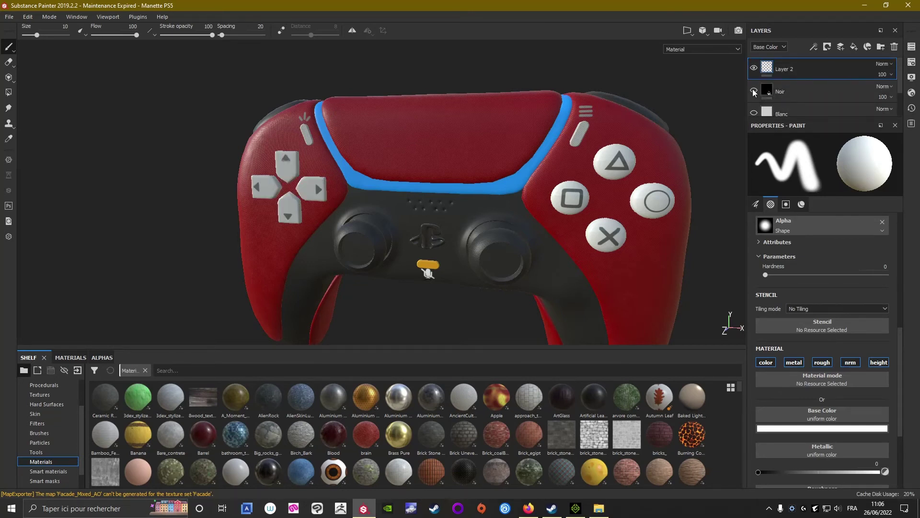
pyautogui.click(754, 92)
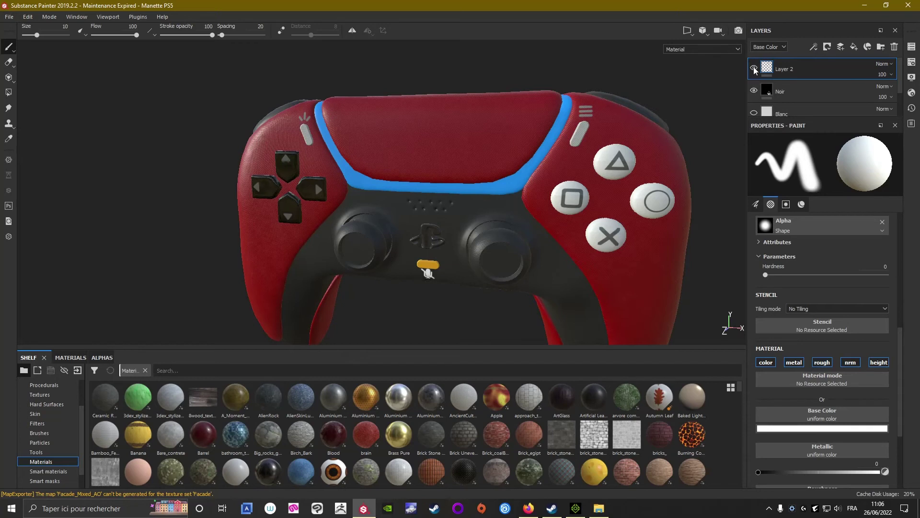
pyautogui.click(754, 69)
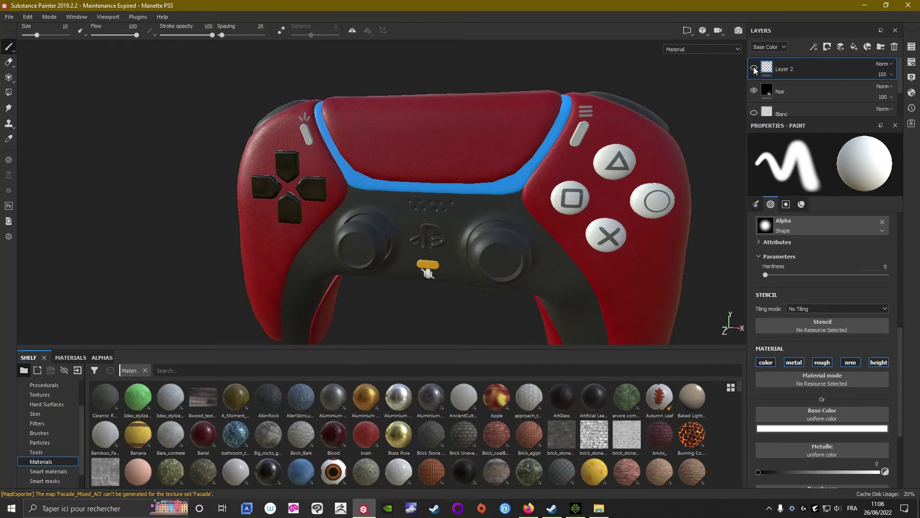
pyautogui.click(777, 429)
pyautogui.scroll(3, 848, 372)
pyautogui.scroll(3, 847, 371)
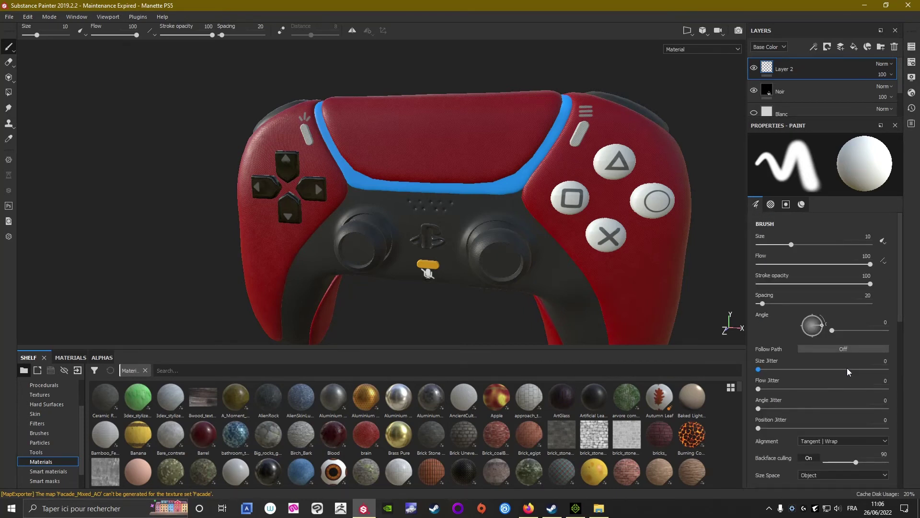
pyautogui.click(910, 49)
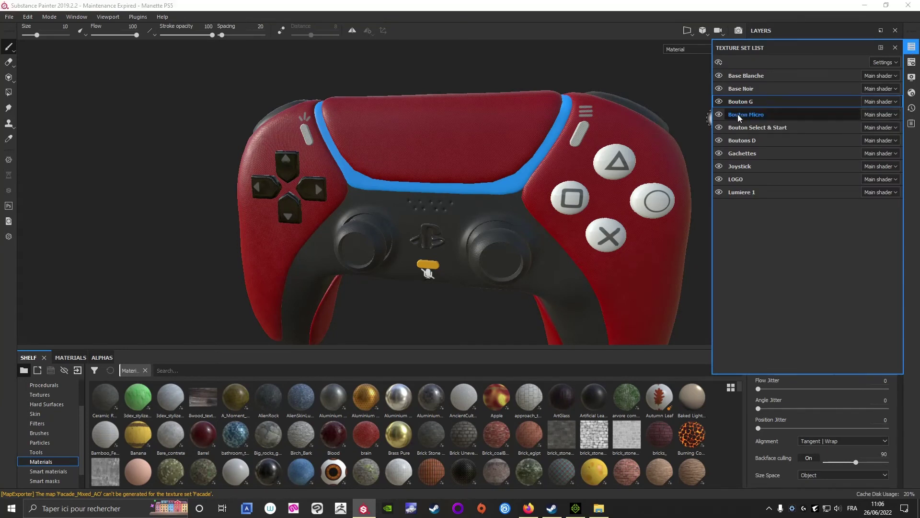
# Step: Switch to the Bouton Select & Start texture set, rename Plastic Grid Small to Blanc, and duplicate it
pyautogui.click(720, 128)
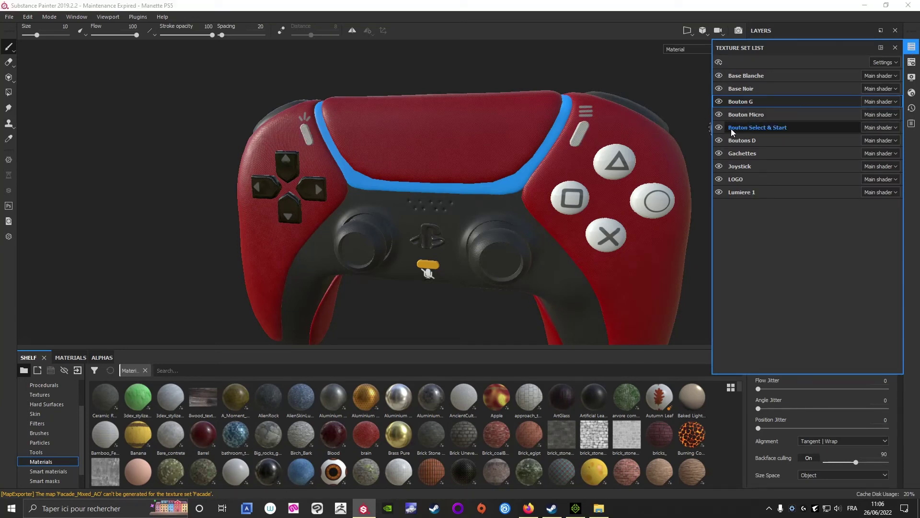
pyautogui.click(741, 127)
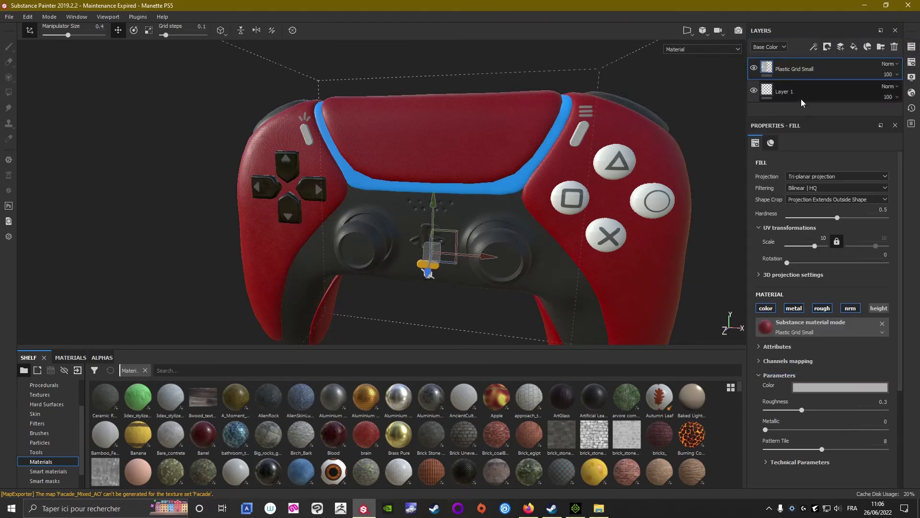
pyautogui.doubleClick(809, 70)
pyautogui.write('Blanc')
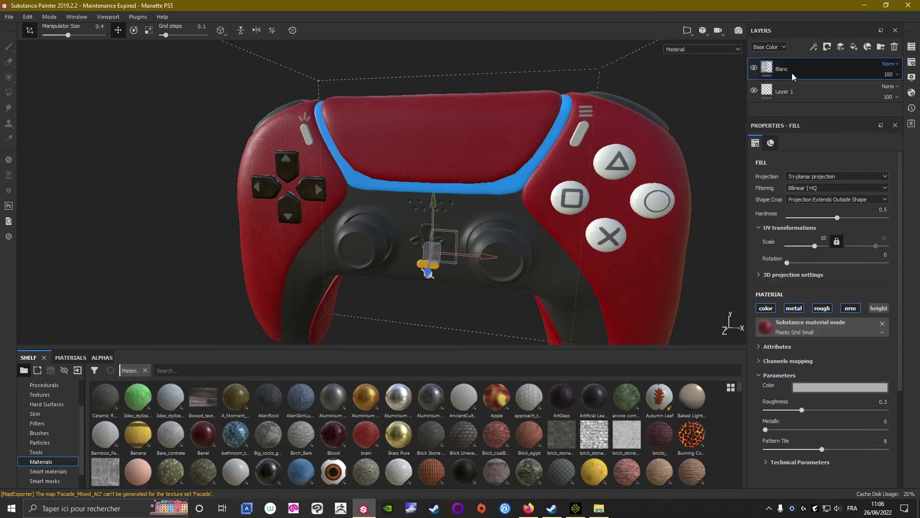
pyautogui.rightClick(809, 70)
pyautogui.click(818, 266)
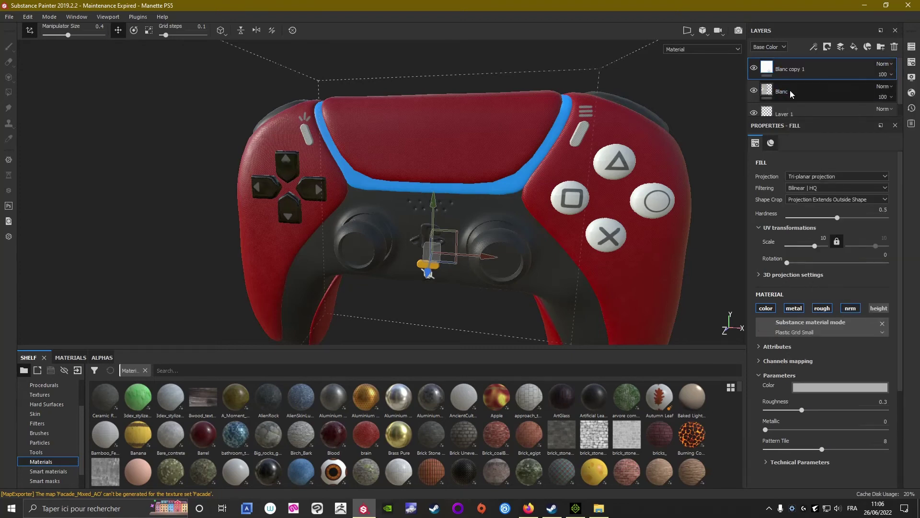
# Step: Name the duplicate Noir, set its colour to pure black, and reopen the texture set list
pyautogui.doubleClick(813, 69)
pyautogui.write('Noir')
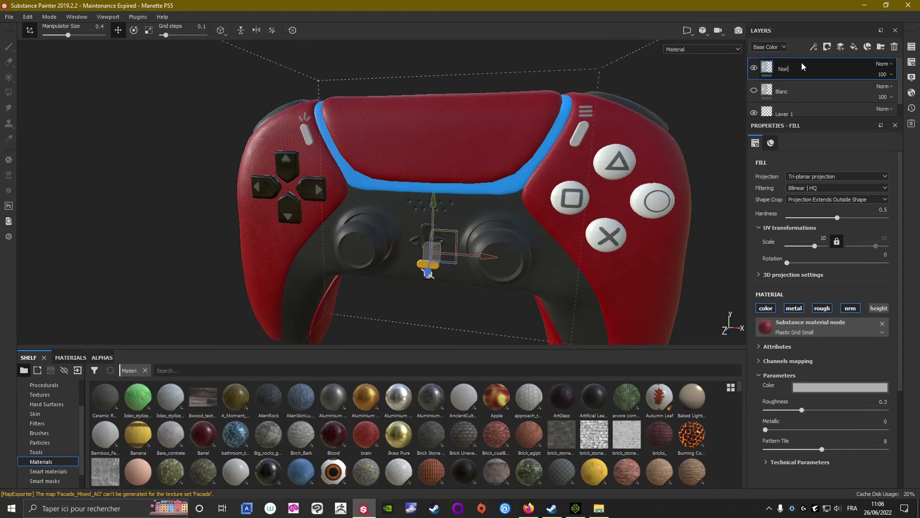
pyautogui.press('Return')
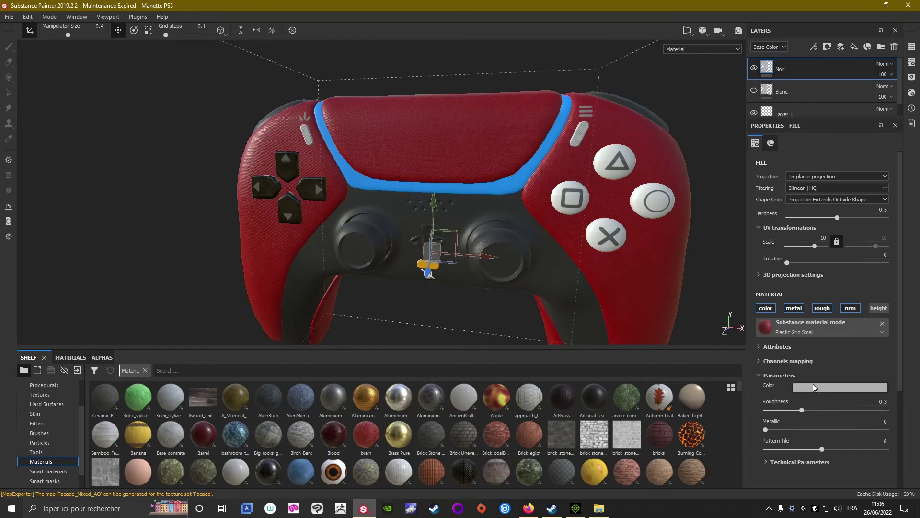
pyautogui.click(813, 387)
pyautogui.moveTo(804, 449); pyautogui.dragTo(787, 488)
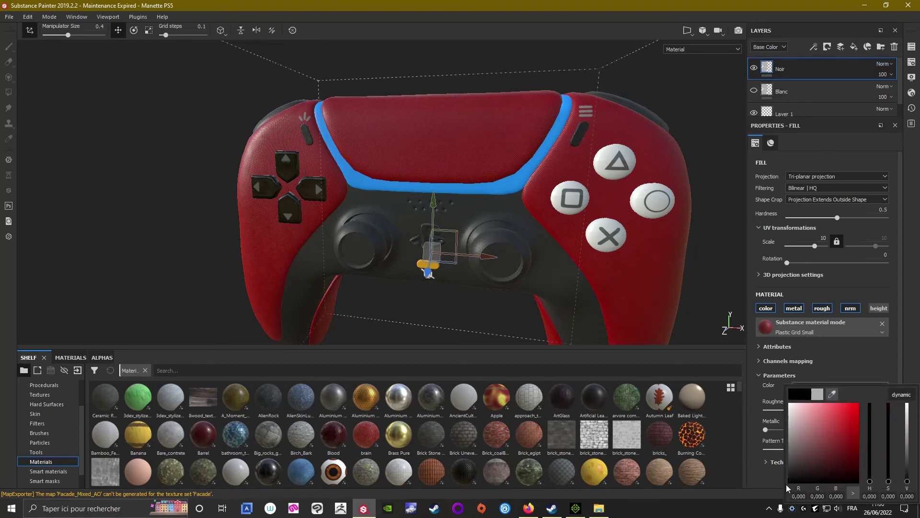
pyautogui.click(912, 48)
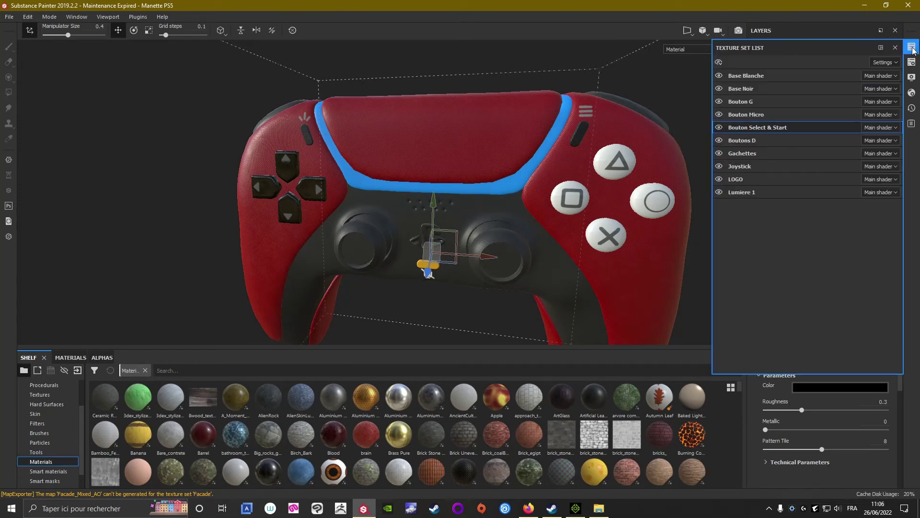
# Step: Switch to the Boutons D texture set and rename its Plastic Glossy Pure layer to Blanc
pyautogui.click(719, 140)
pyautogui.click(742, 140)
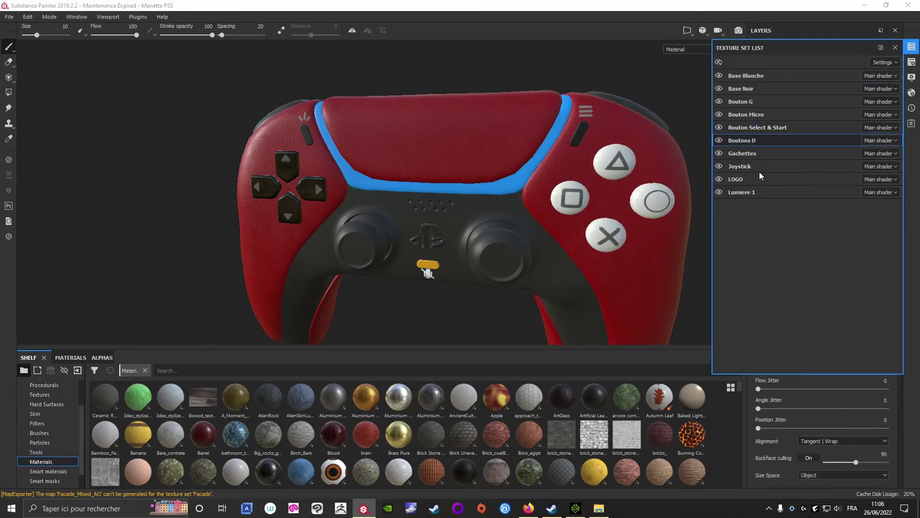
pyautogui.click(912, 48)
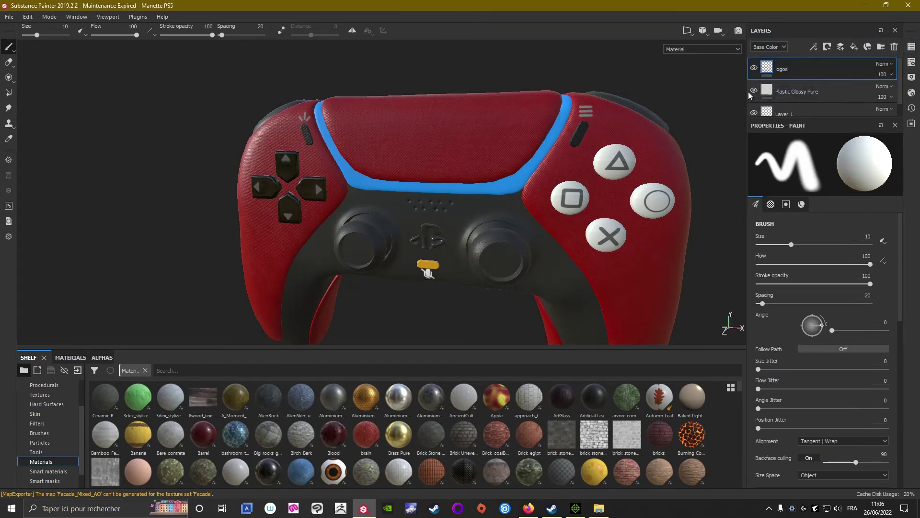
pyautogui.click(815, 95)
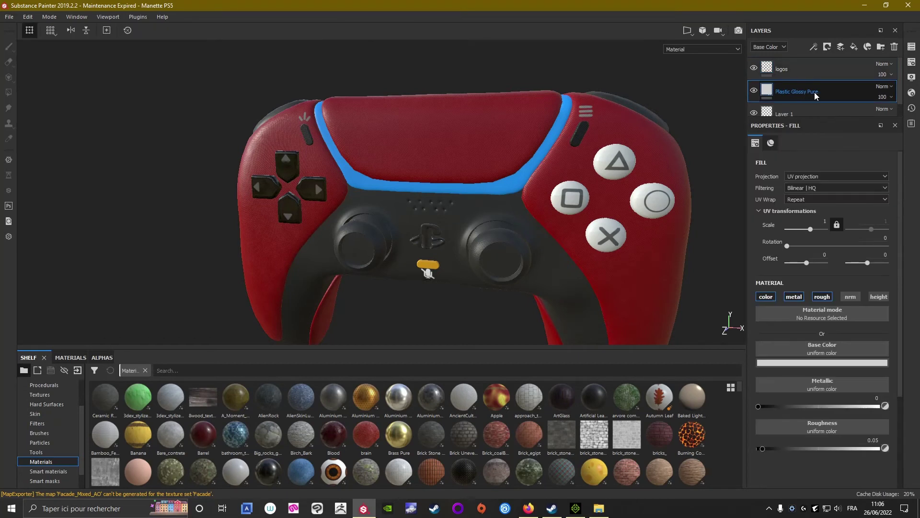
pyautogui.doubleClick(815, 94)
pyautogui.write('Blanc')
pyautogui.press('Return')
# Step: Duplicate Blanc, name the copy Noir, and set its base colour to black
pyautogui.rightClick(815, 92)
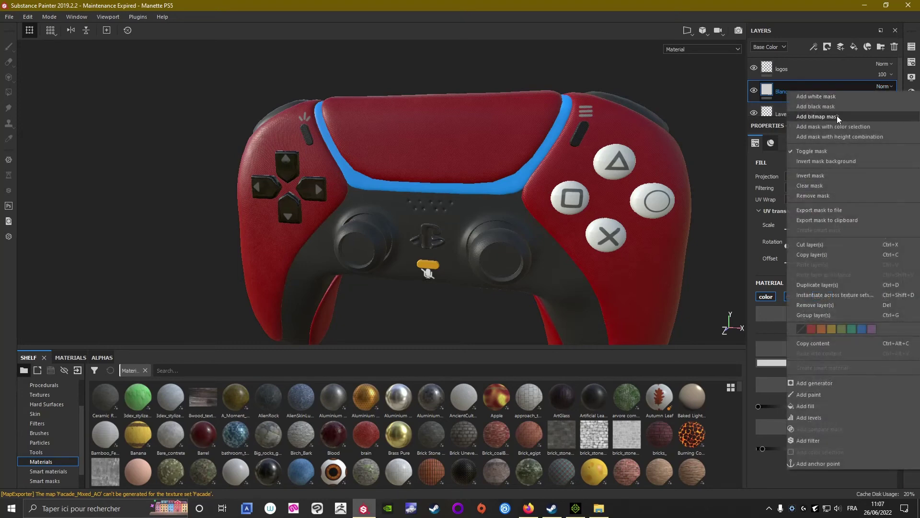
pyautogui.click(817, 285)
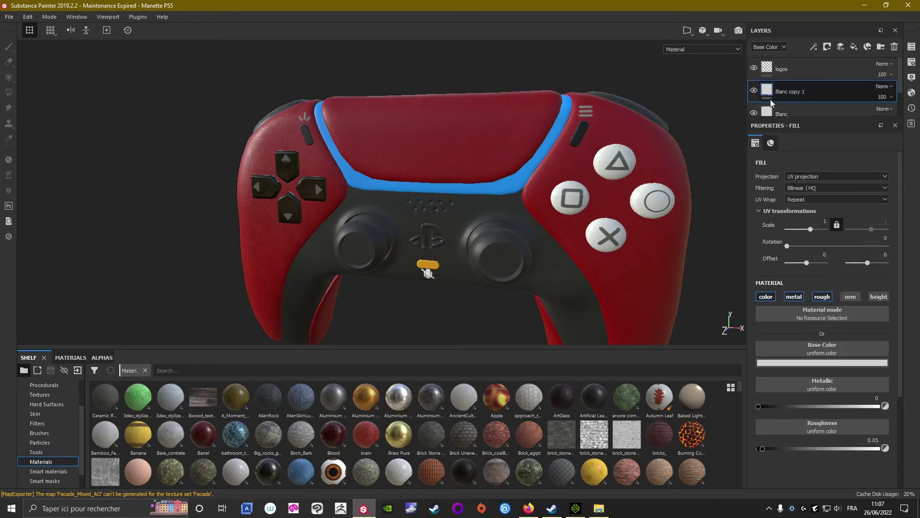
pyautogui.doubleClick(805, 91)
pyautogui.write('Noir')
pyautogui.press('Return')
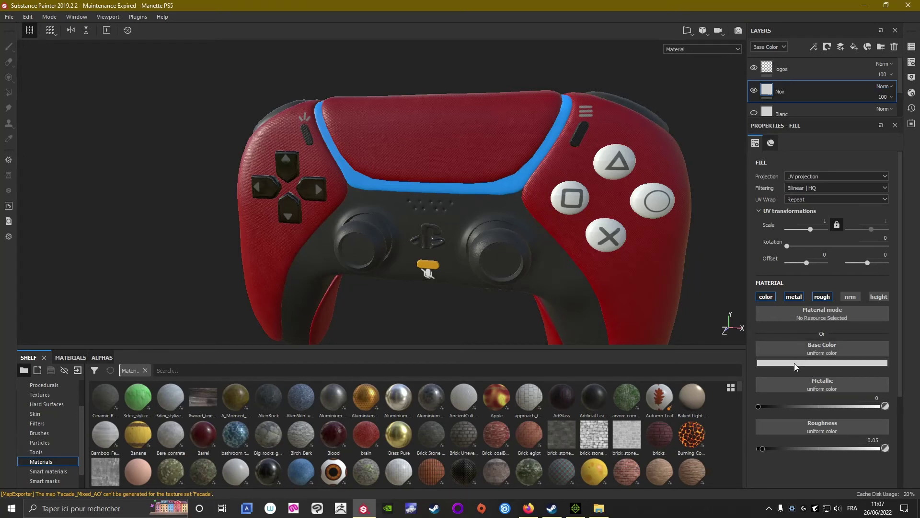
pyautogui.click(794, 363)
pyautogui.moveTo(800, 428); pyautogui.dragTo(777, 478)
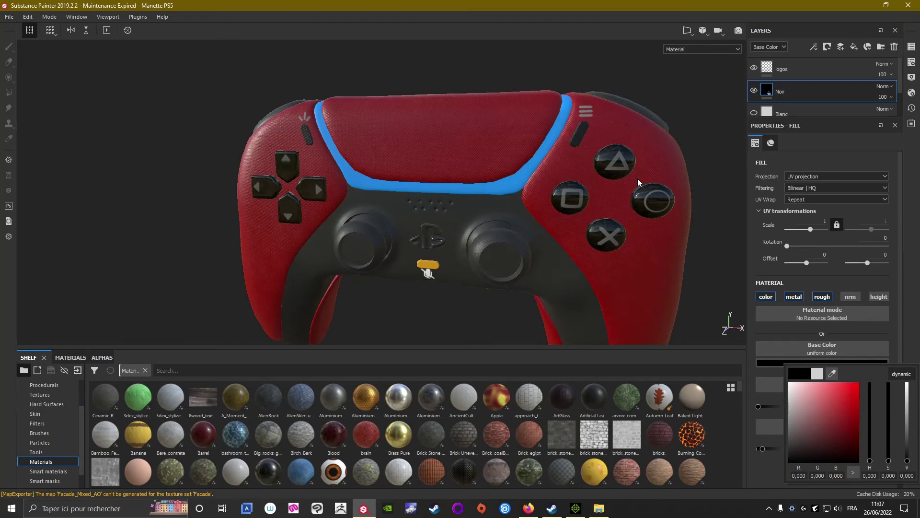
# Step: Close the colour picker and orbit to view the controller's top edge
pyautogui.click(623, 91)
pyautogui.scroll(-2, 604, 72)
pyautogui.scroll(-2, 432, 120)
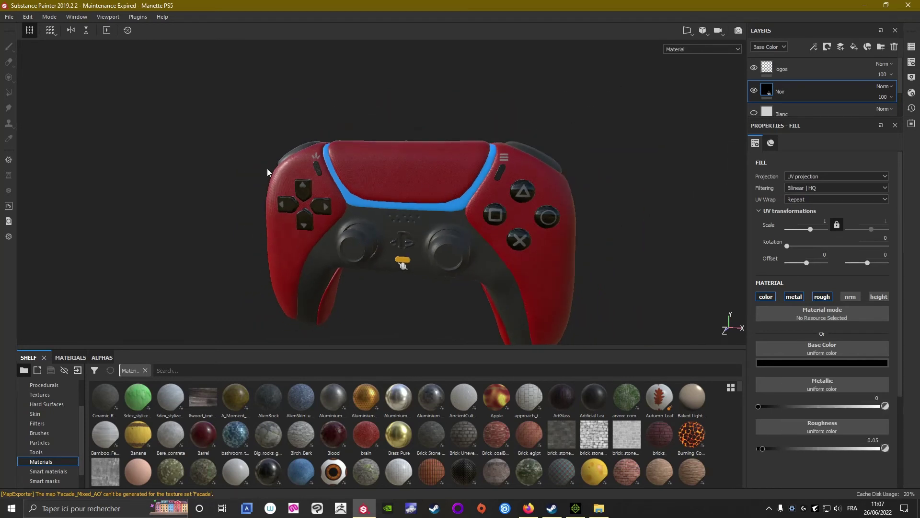
pyautogui.moveTo(139, 232)
pyautogui.keyDown('alt'); pyautogui.mouseDown()
pyautogui.moveTo(454, 207)
pyautogui.moveTo(692, 224)
pyautogui.moveTo(674, 230)
pyautogui.moveTo(748, 273)
pyautogui.moveTo(583, 222)
pyautogui.moveTo(283, 221)
pyautogui.moveTo(251, 183)
pyautogui.mouseUp(); pyautogui.keyUp('alt')
pyautogui.scroll(2, 252, 183)
pyautogui.scroll(3, 307, 143)
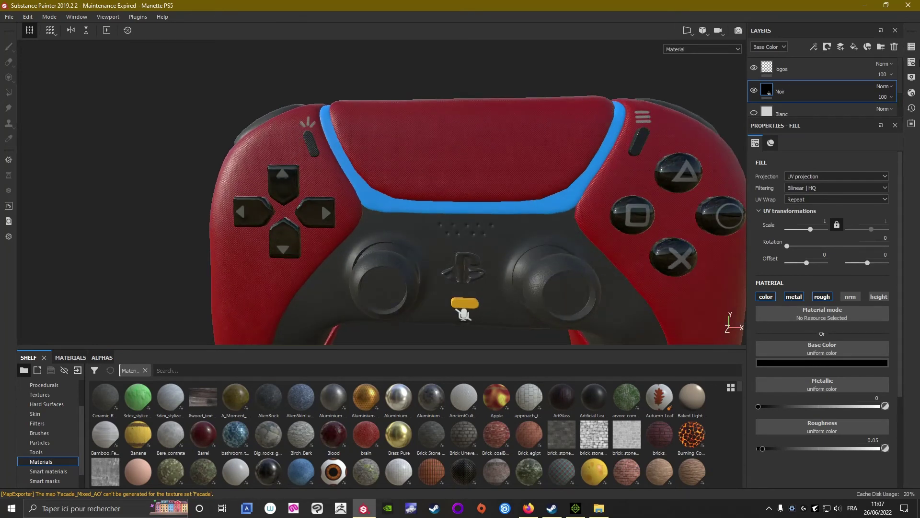
# Step: Make Base Blanche the active texture set after checking it covers the red shell
pyautogui.click(912, 46)
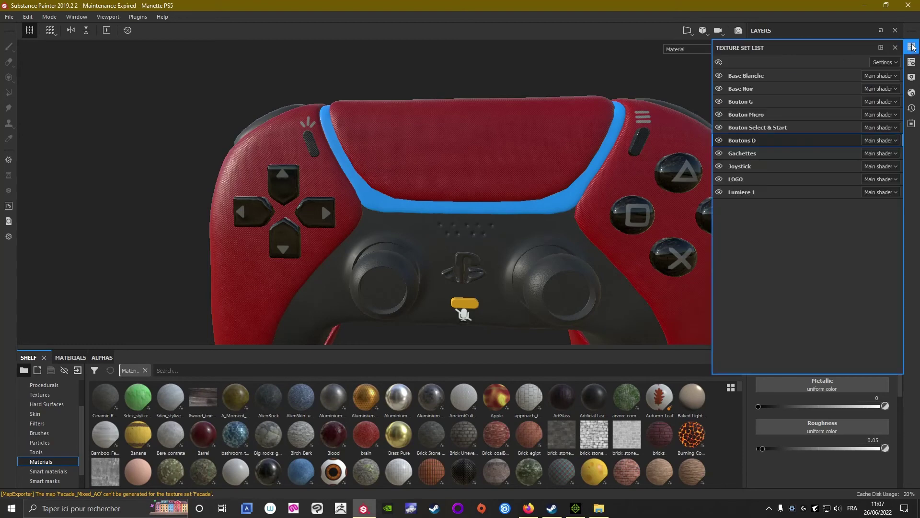
pyautogui.click(719, 77)
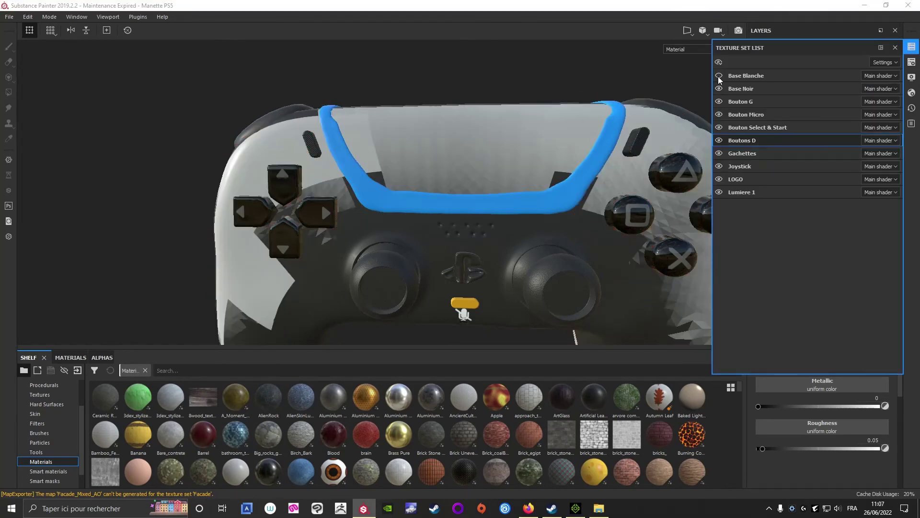
pyautogui.click(744, 76)
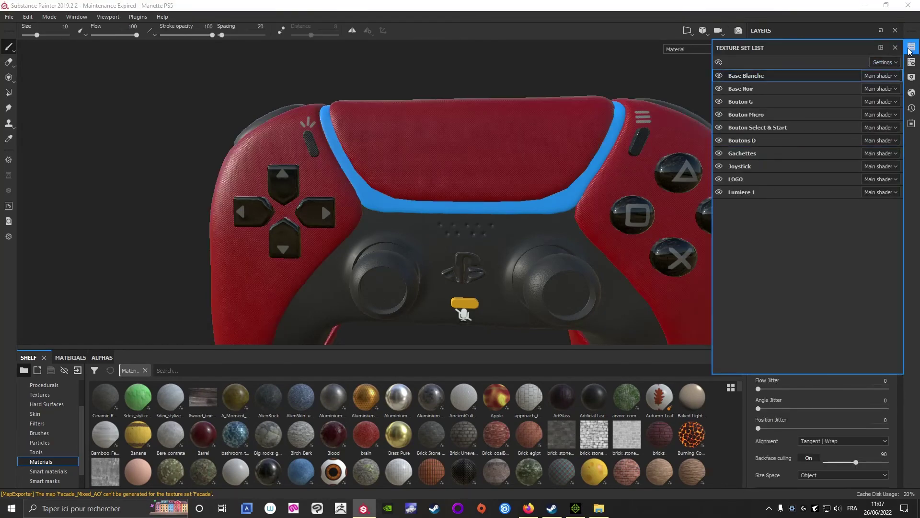
pyautogui.keyDown('alt'); pyautogui.moveTo(551, 156); pyautogui.dragTo(384, 207); pyautogui.keyUp('alt')
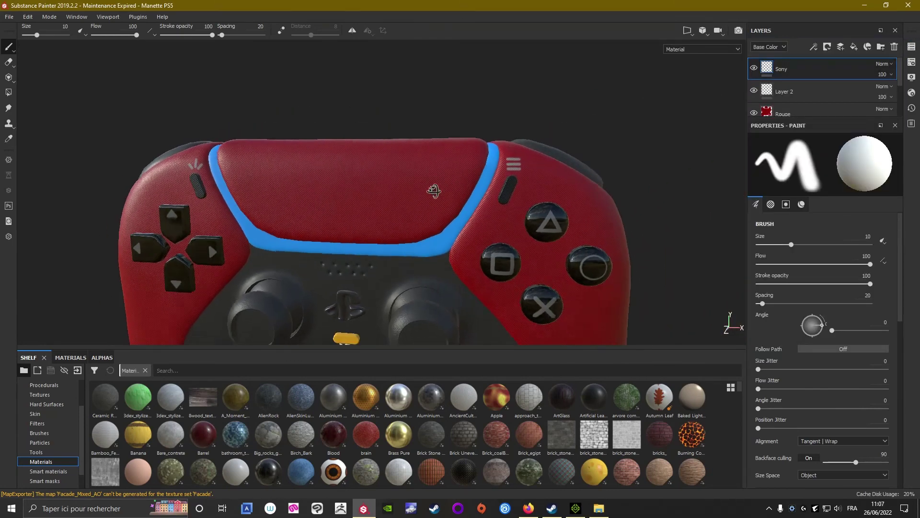
pyautogui.click(754, 91)
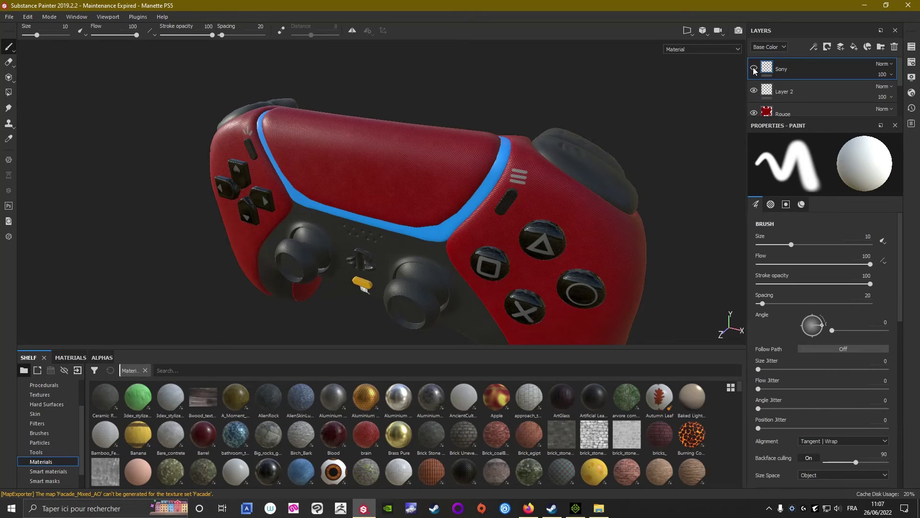
pyautogui.click(779, 93)
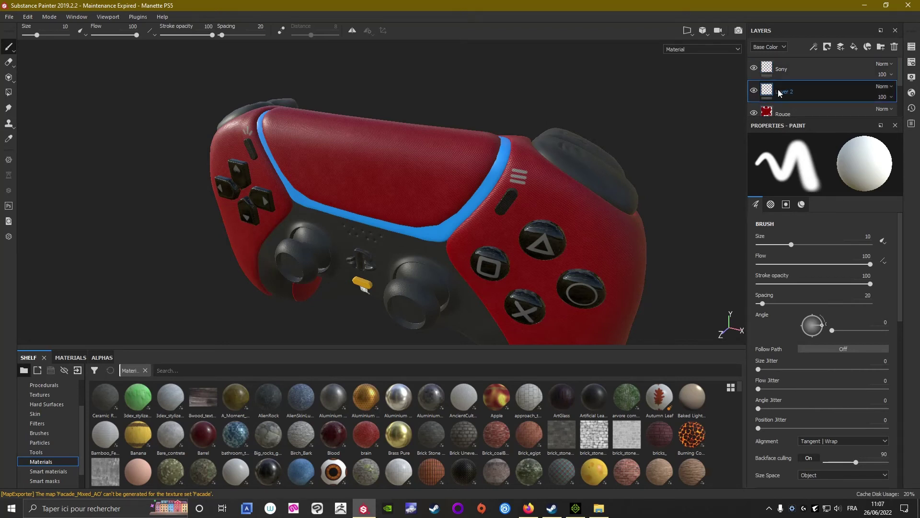
pyautogui.scroll(-3, 810, 399)
pyautogui.scroll(-3, 809, 398)
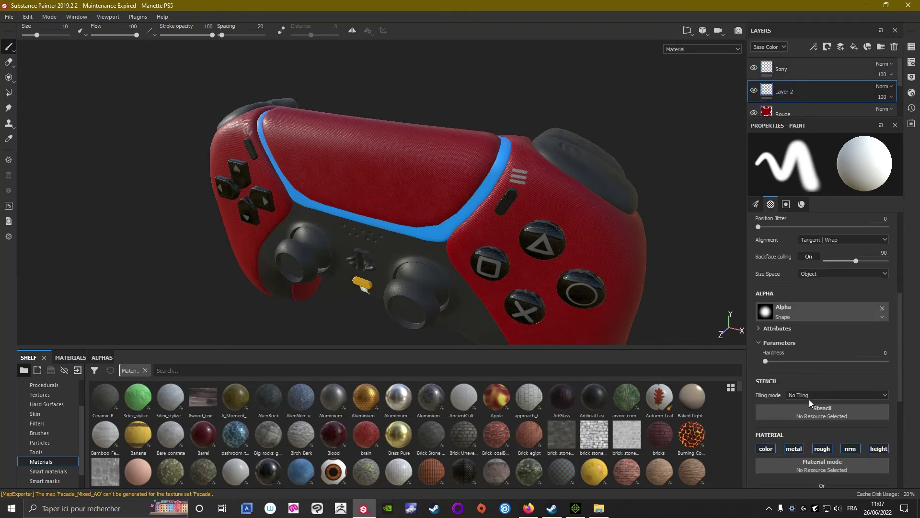
pyautogui.scroll(-3, 810, 399)
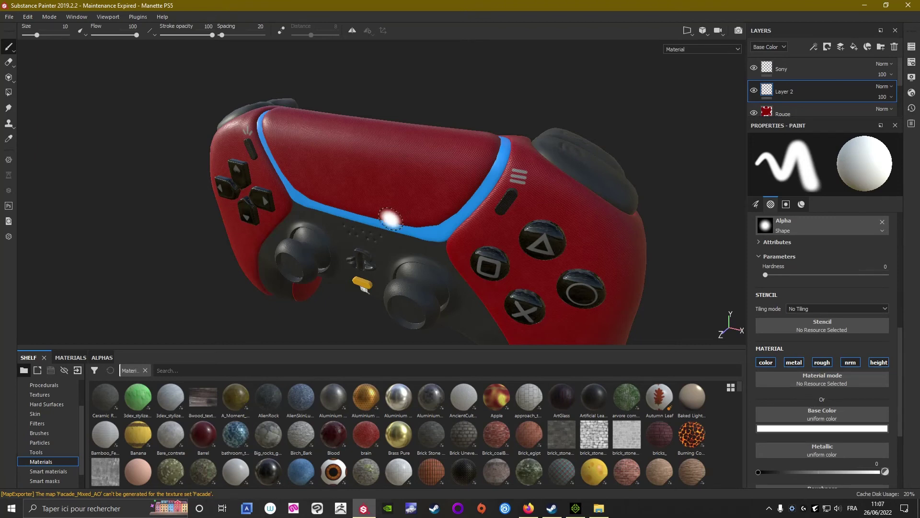
pyautogui.scroll(-2, 468, 189)
pyautogui.scroll(-5, 447, 217)
pyautogui.moveTo(245, 271)
pyautogui.keyDown('alt'); pyautogui.mouseDown()
pyautogui.moveTo(285, 225)
pyautogui.moveTo(263, 196)
pyautogui.moveTo(279, 207)
pyautogui.moveTo(218, 208)
pyautogui.moveTo(666, 240)
pyautogui.moveTo(461, 271)
pyautogui.moveTo(181, 242)
pyautogui.moveTo(119, 212)
pyautogui.moveTo(97, 220)
pyautogui.mouseUp(); pyautogui.keyUp('alt')
pyautogui.keyDown('shift'); pyautogui.moveTo(96, 220); pyautogui.dragTo(199, 218, button='right'); pyautogui.keyUp('shift')
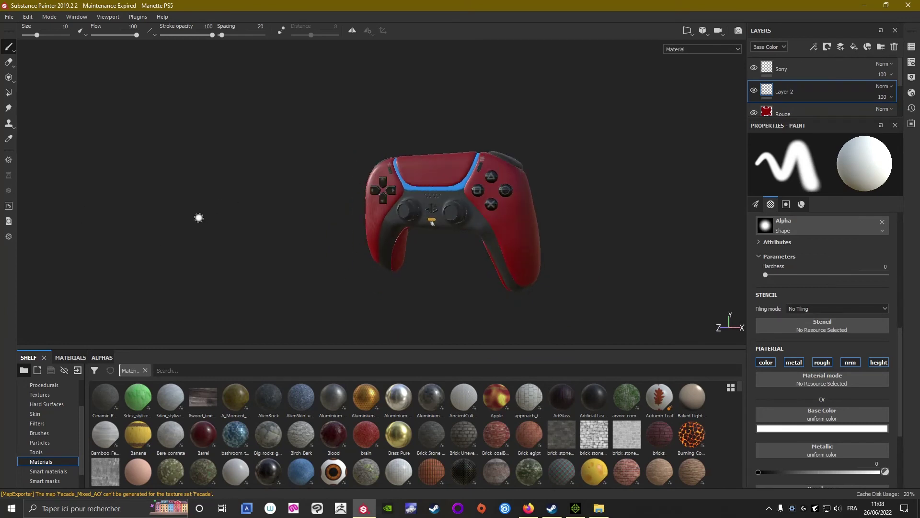
pyautogui.click(8, 16)
# Step: Export only Base Blanche, Bouton G, Bouton Select & Start and Boutons D textures, then view the folder
pyautogui.click(27, 186)
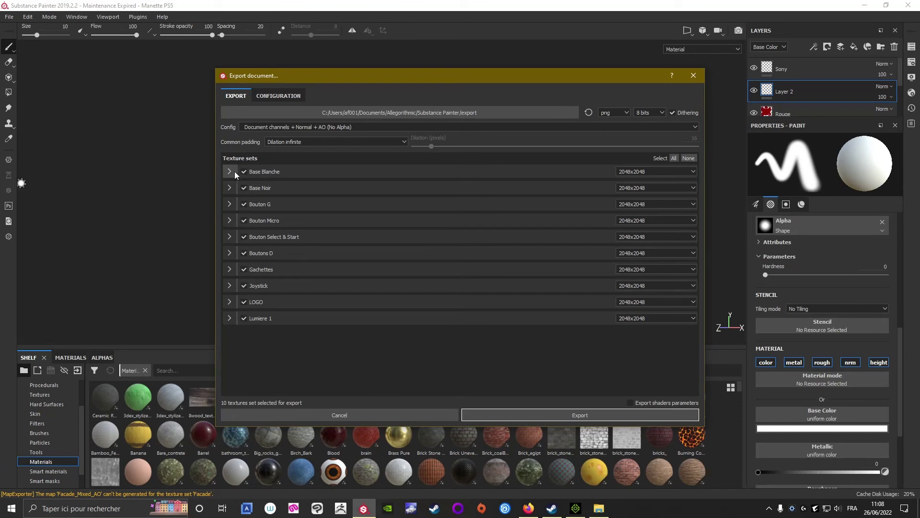
pyautogui.click(688, 158)
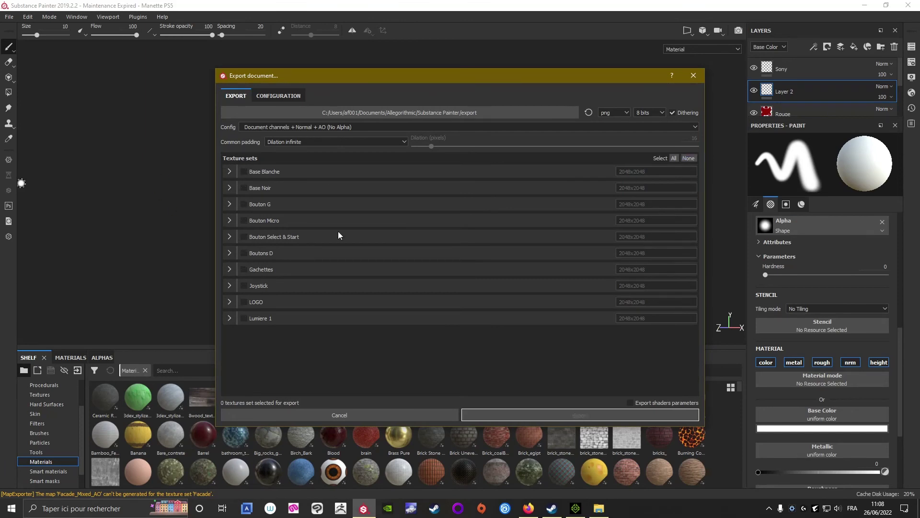
pyautogui.click(243, 171)
pyautogui.click(244, 204)
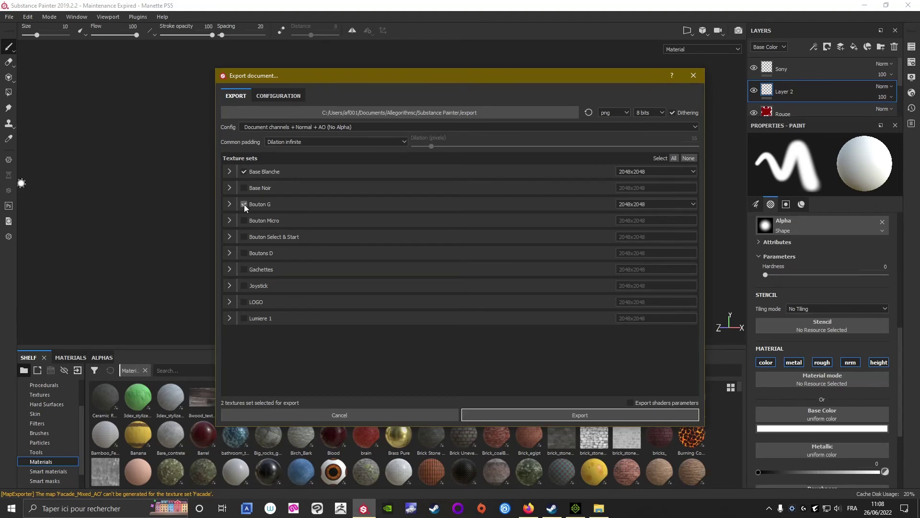
pyautogui.click(244, 237)
pyautogui.click(244, 254)
pyautogui.click(567, 416)
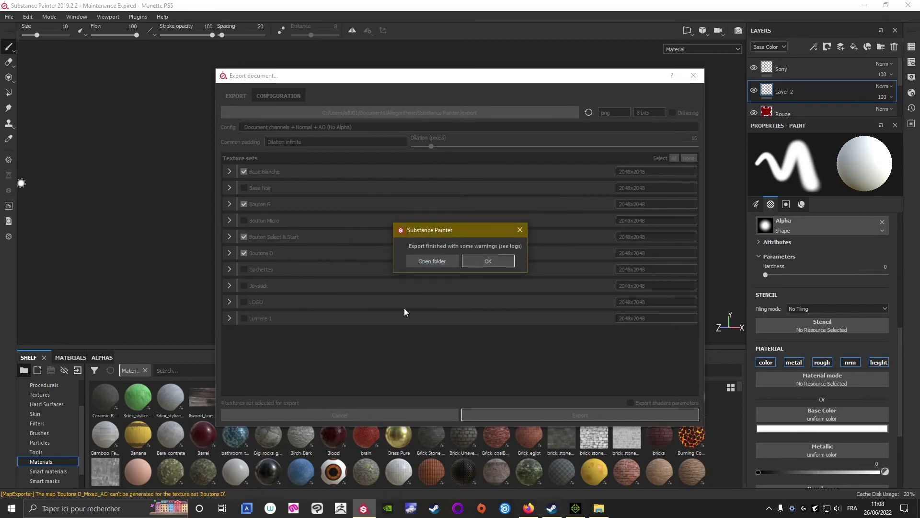
pyautogui.click(424, 260)
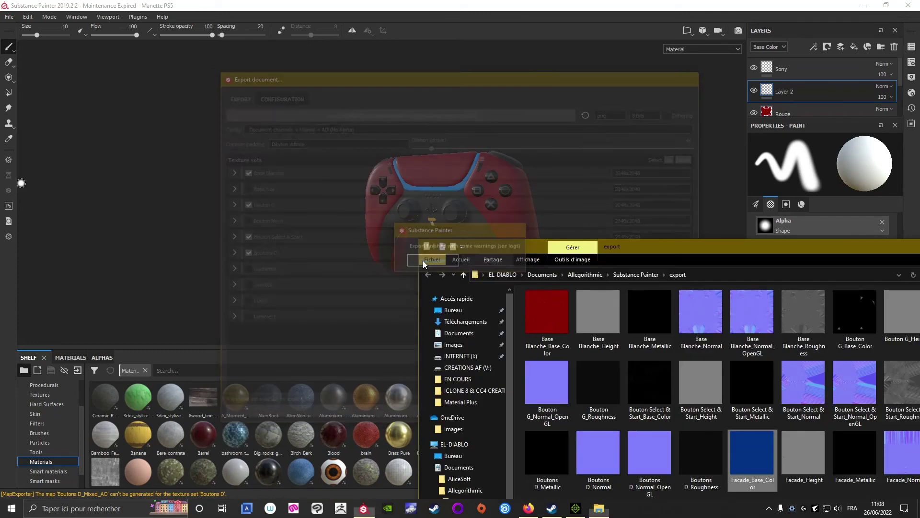
# Step: Back in iClone, select the PS5 controller and show its Modify > Material list
pyautogui.click(864, 6)
pyautogui.moveTo(649, 246); pyautogui.dragTo(563, 372)
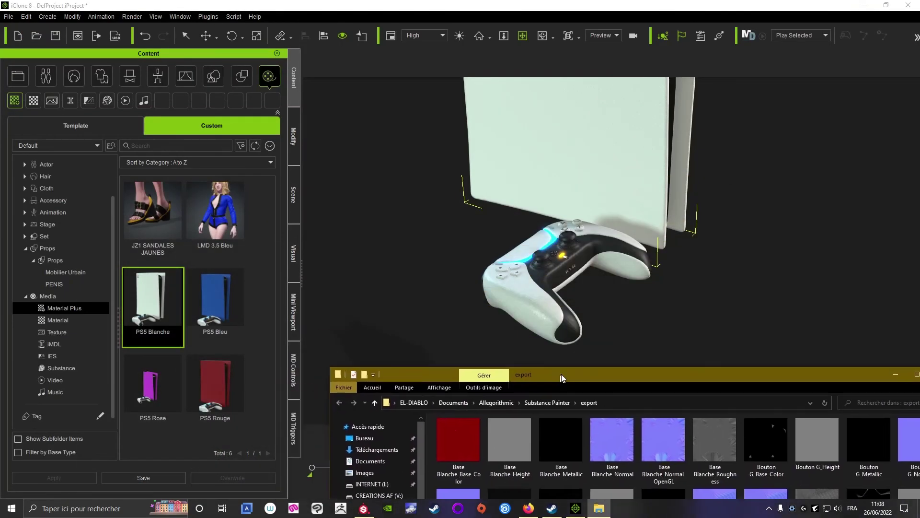
pyautogui.click(525, 302)
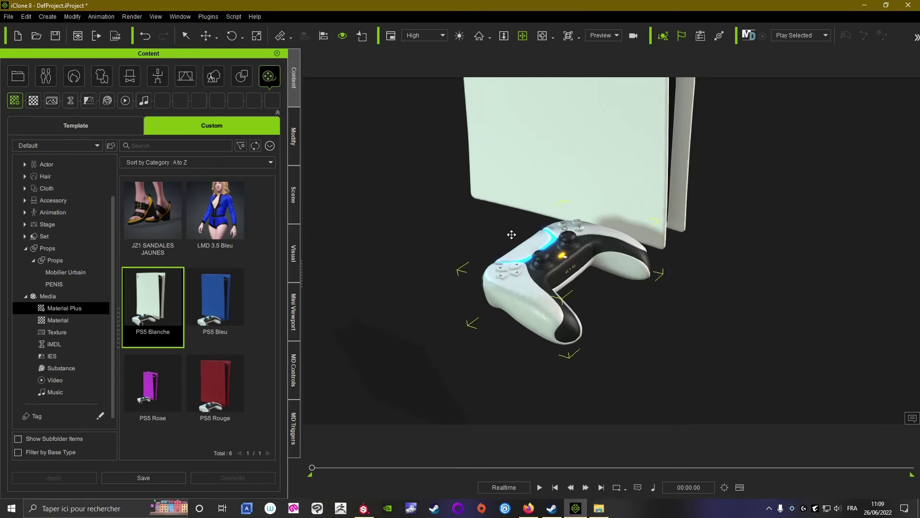
pyautogui.moveTo(537, 312)
pyautogui.mouseDown(button='right')
pyautogui.moveTo(380, 387)
pyautogui.moveTo(438, 331)
pyautogui.moveTo(490, 332)
pyautogui.mouseUp(button='right')
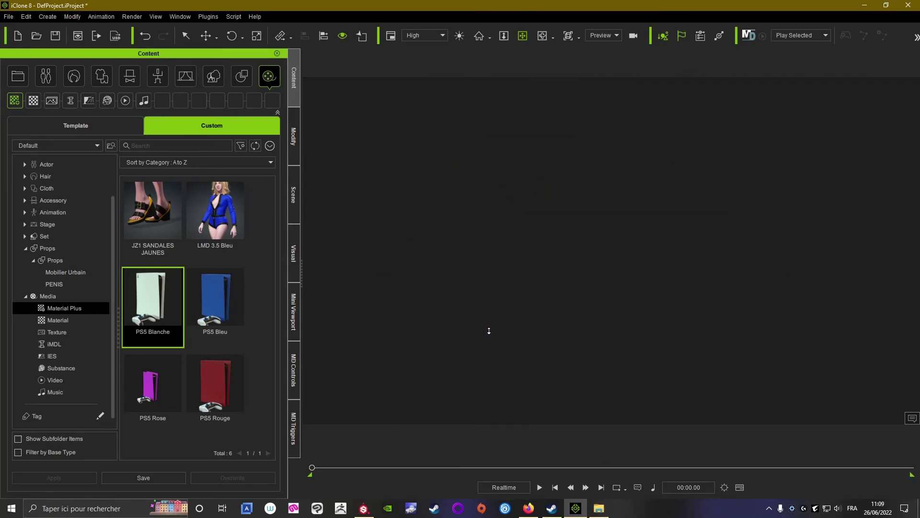
pyautogui.scroll(3, 489, 333)
pyautogui.scroll(2, 560, 221)
pyautogui.scroll(-3, 560, 222)
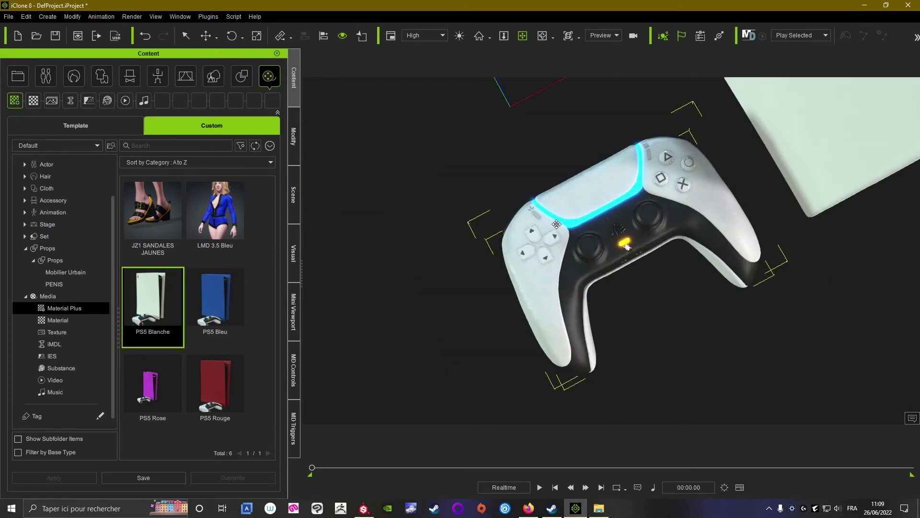
pyautogui.scroll(-1, 537, 242)
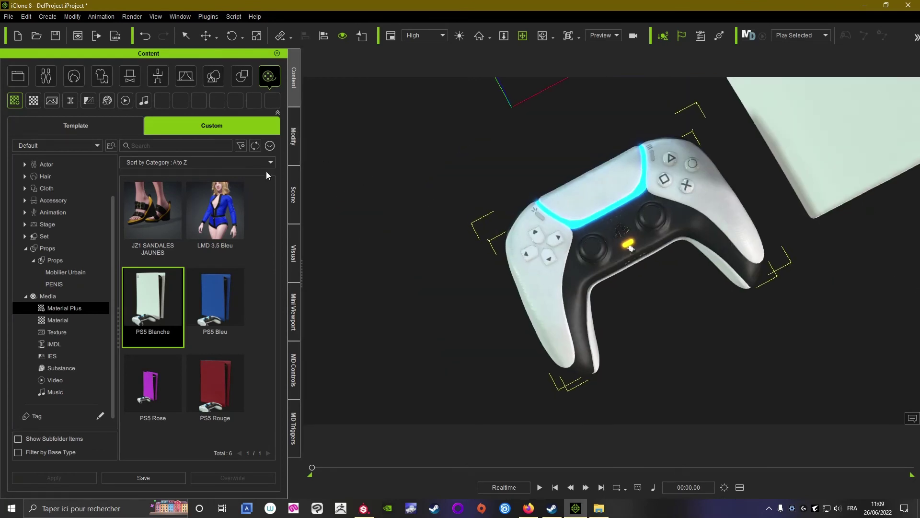
pyautogui.click(292, 134)
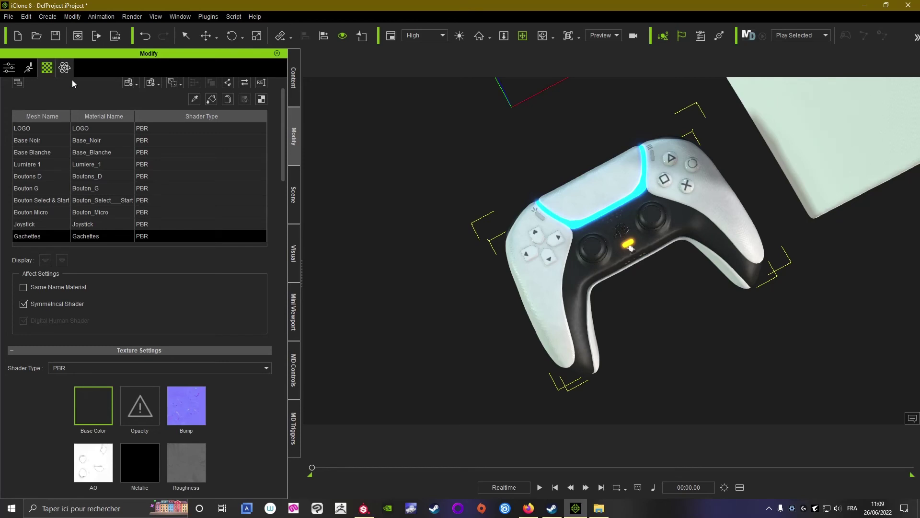
# Step: Save every controller material, all boxes checked, as Material Plus file 'Manette PS5 Blanche'
pyautogui.scroll(1, 145, 133)
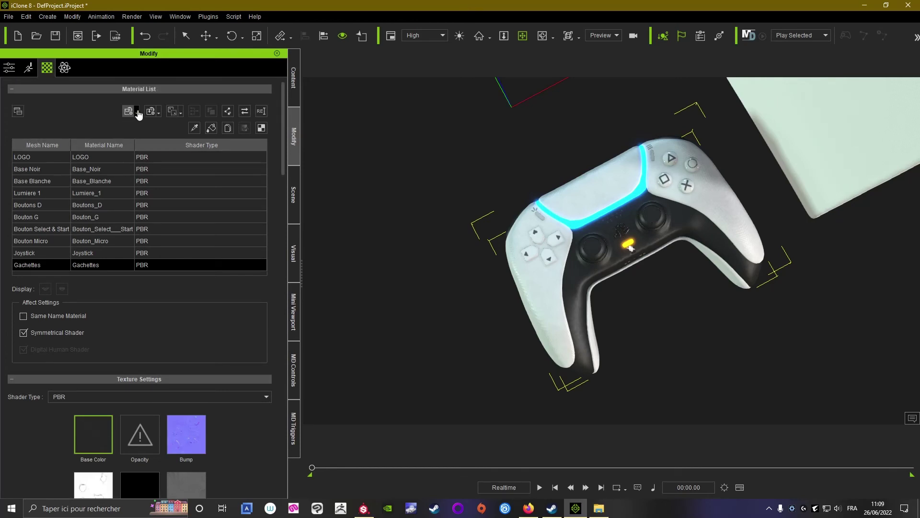
pyautogui.click(137, 111)
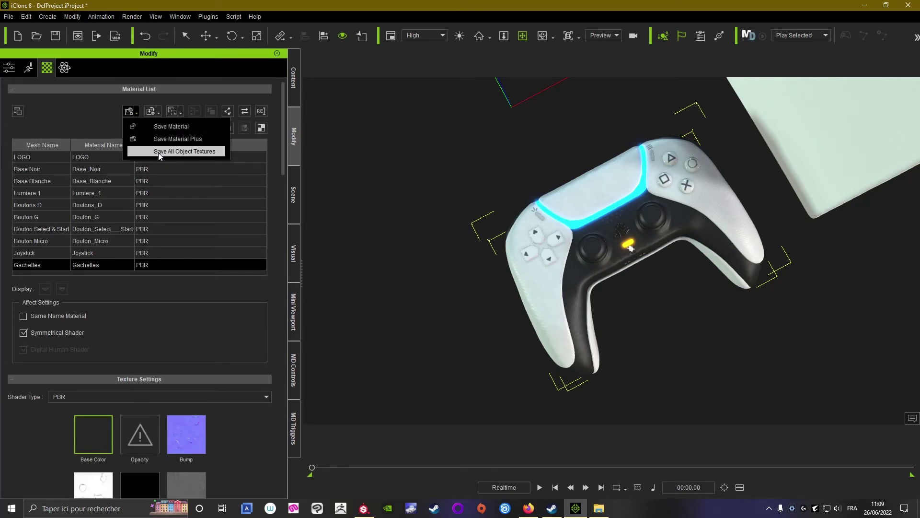
pyautogui.click(177, 139)
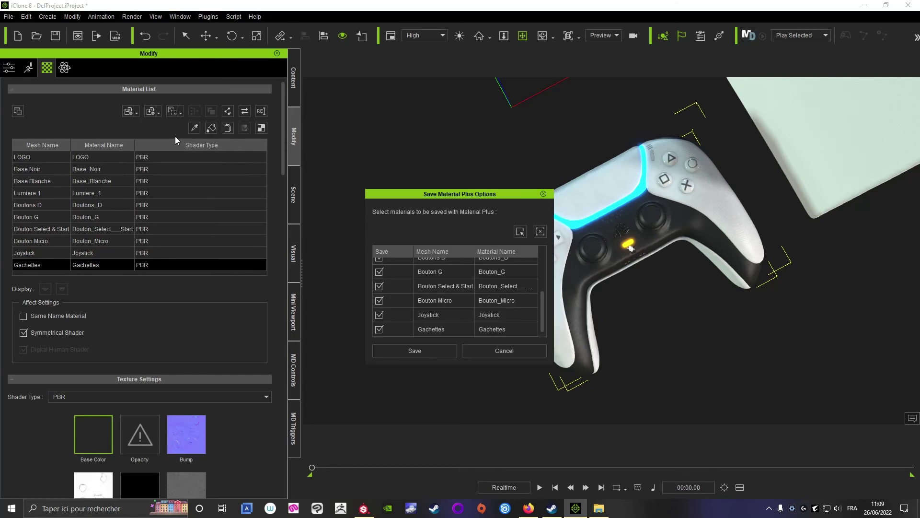
pyautogui.moveTo(542, 300)
pyautogui.mouseDown()
pyautogui.moveTo(545, 257)
pyautogui.moveTo(542, 309)
pyautogui.mouseUp()
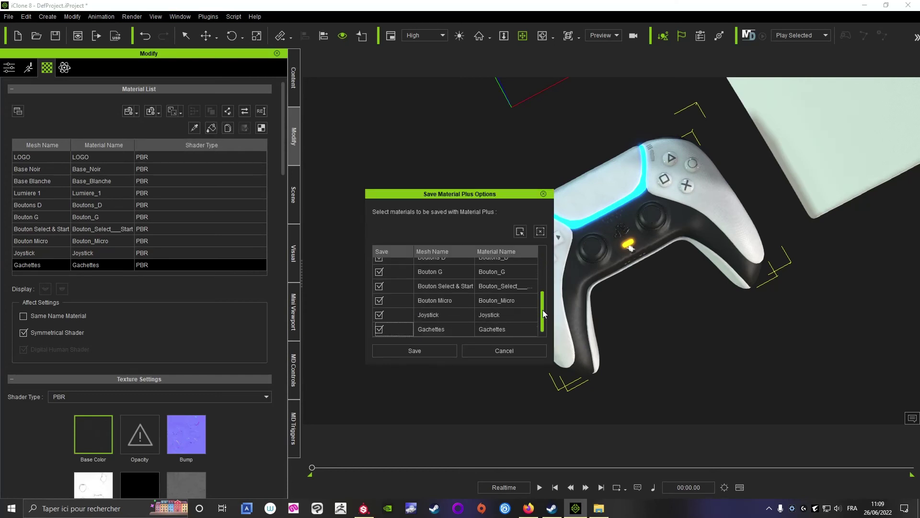
pyautogui.click(425, 351)
pyautogui.write('Manette PS5 Blanche')
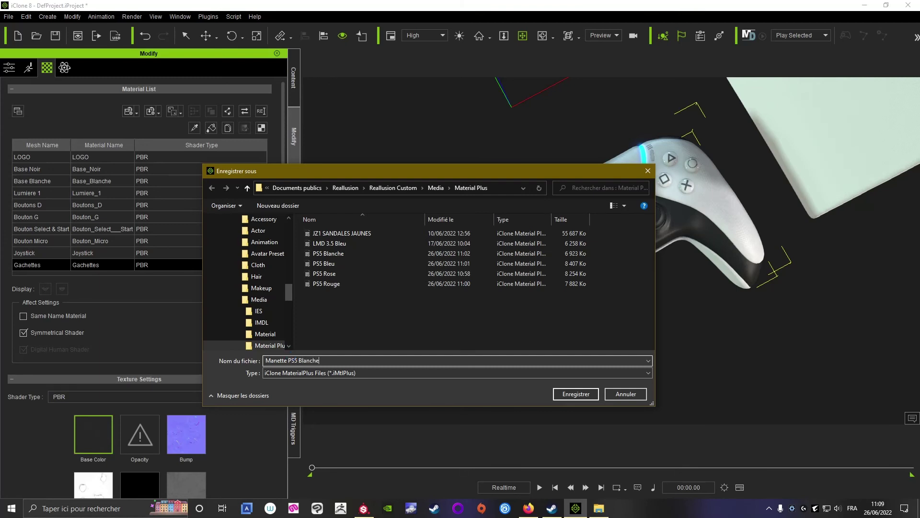
pyautogui.click(575, 394)
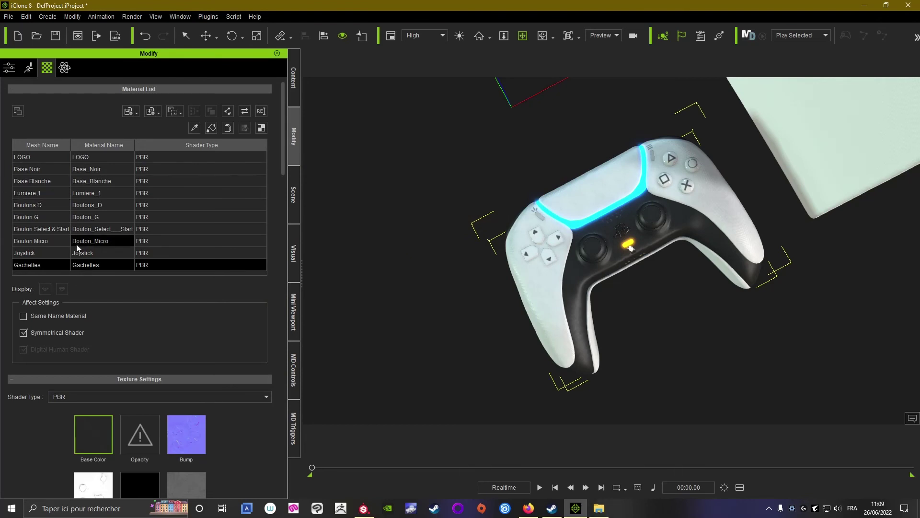
# Step: Apply the exported red Base_Color map to Base Blanche, turning the controller body red
pyautogui.click(35, 180)
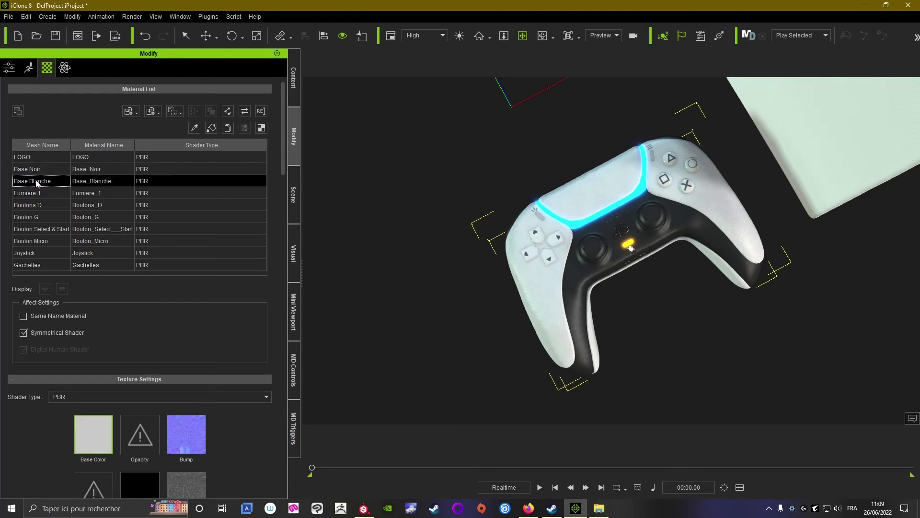
pyautogui.click(599, 508)
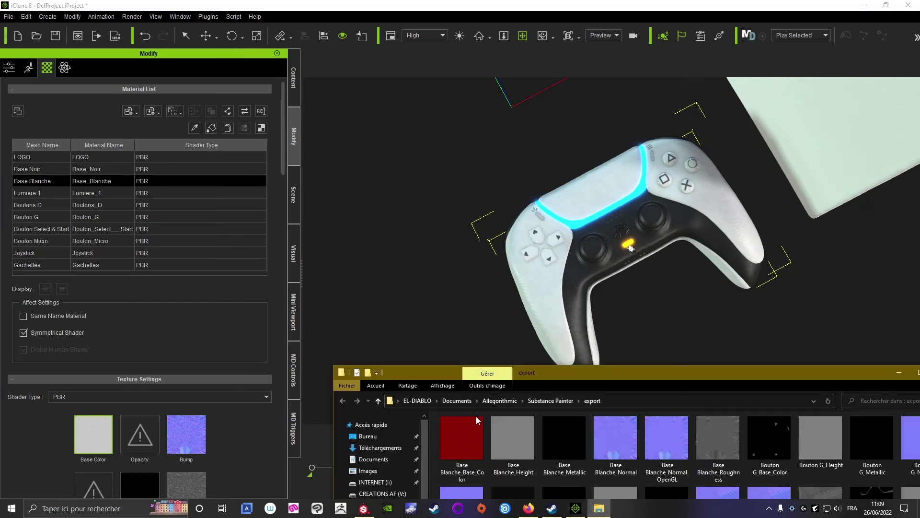
pyautogui.moveTo(471, 441); pyautogui.dragTo(90, 445)
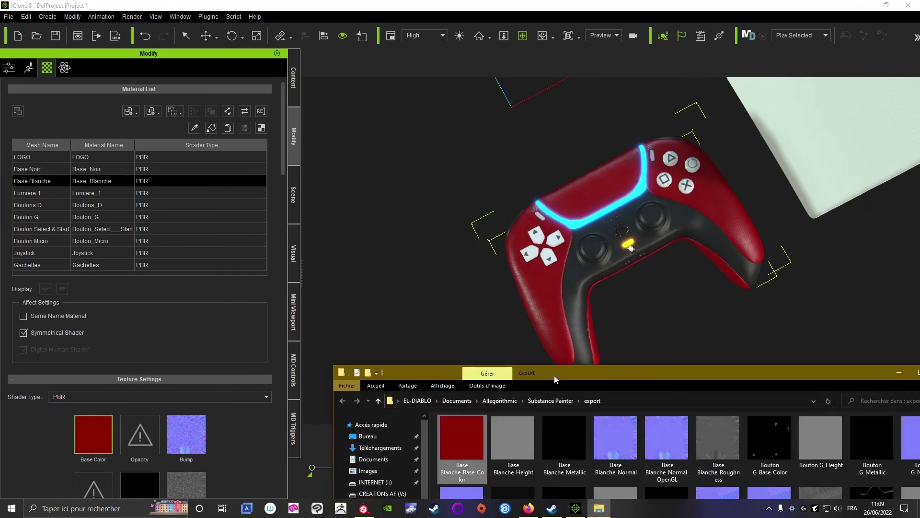
pyautogui.moveTo(570, 372)
pyautogui.mouseDown()
pyautogui.moveTo(559, 362)
pyautogui.moveTo(584, 163)
pyautogui.mouseUp()
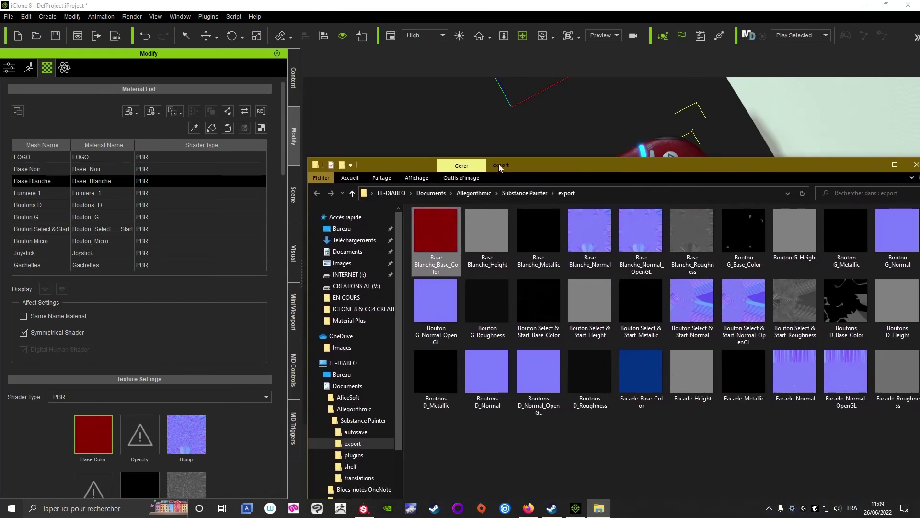
# Step: Apply the Boutons D_Base_Color map to the Boutons D material
pyautogui.click(34, 205)
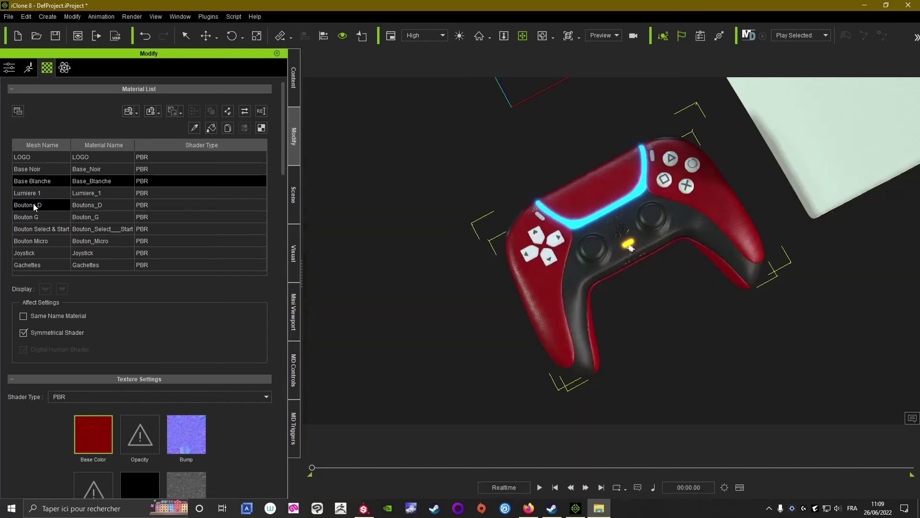
pyautogui.click(599, 509)
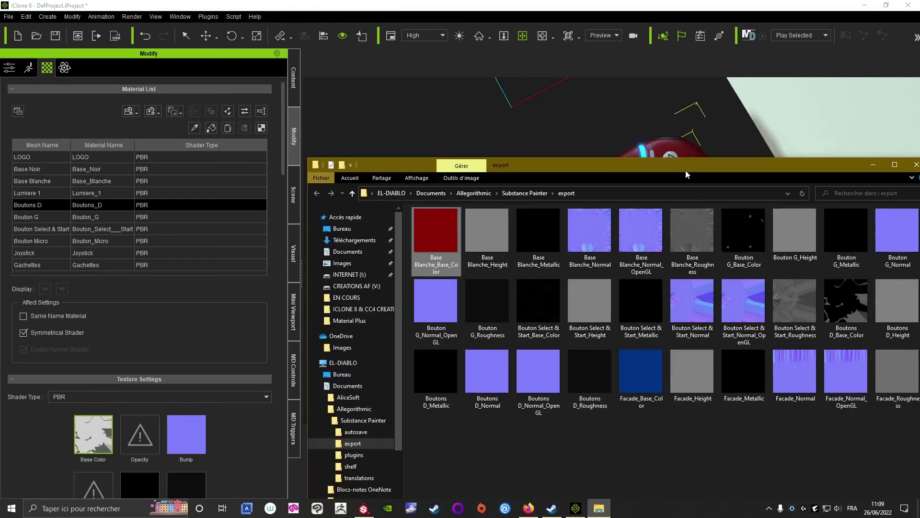
pyautogui.moveTo(684, 164)
pyautogui.mouseDown()
pyautogui.moveTo(647, 159)
pyautogui.moveTo(660, 162)
pyautogui.moveTo(645, 168)
pyautogui.mouseUp()
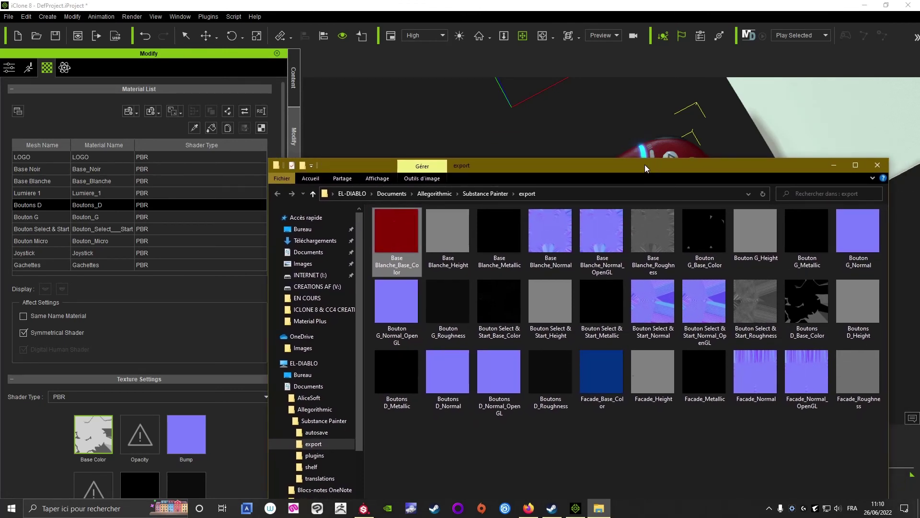
pyautogui.moveTo(645, 168); pyautogui.dragTo(692, 169)
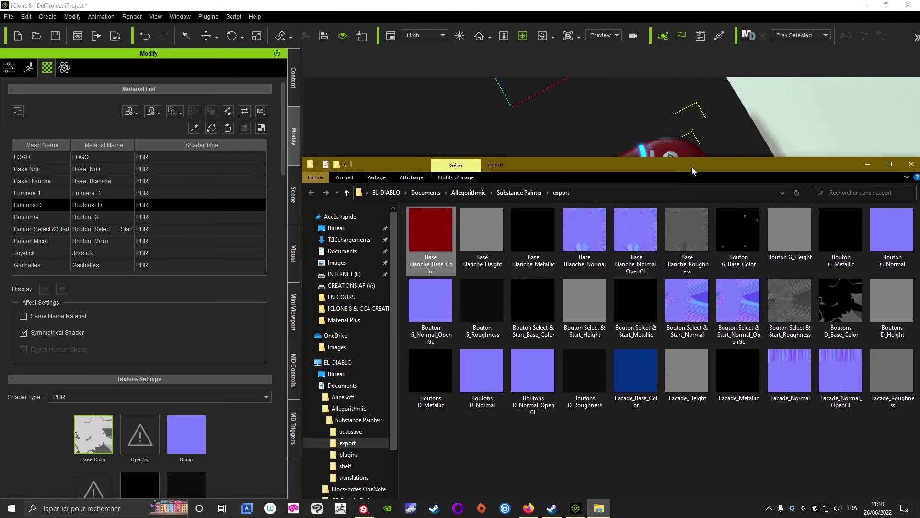
pyautogui.moveTo(845, 314); pyautogui.dragTo(90, 453)
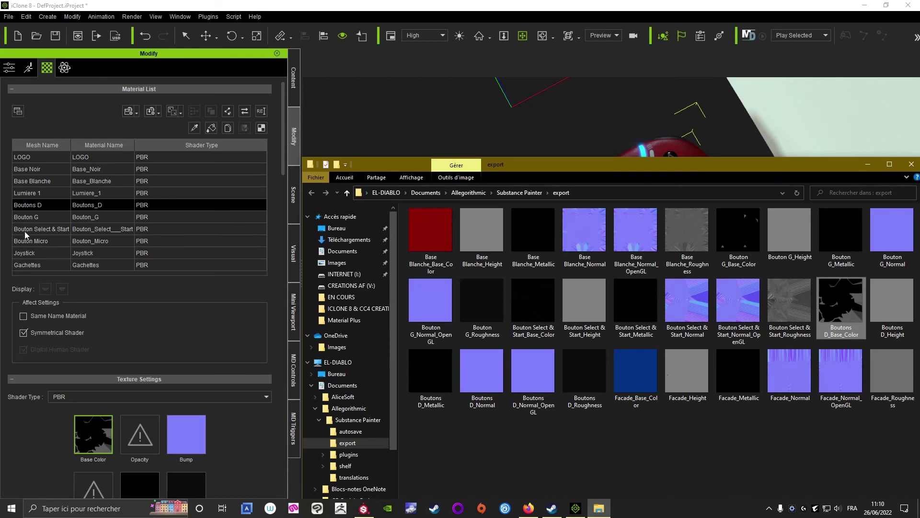
# Step: Apply the Bouton G and Bouton Select & Start Base_Color maps to their materials
pyautogui.click(22, 217)
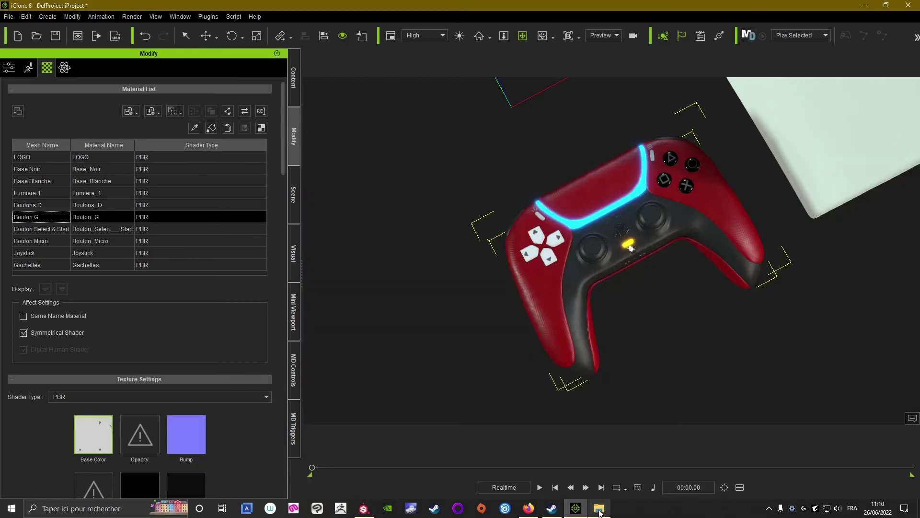
pyautogui.click(598, 509)
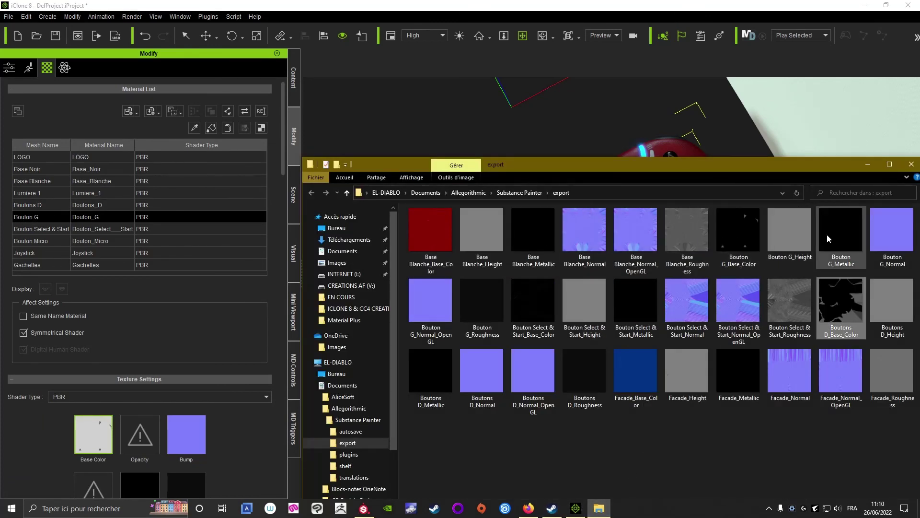
pyautogui.moveTo(738, 238); pyautogui.dragTo(87, 448)
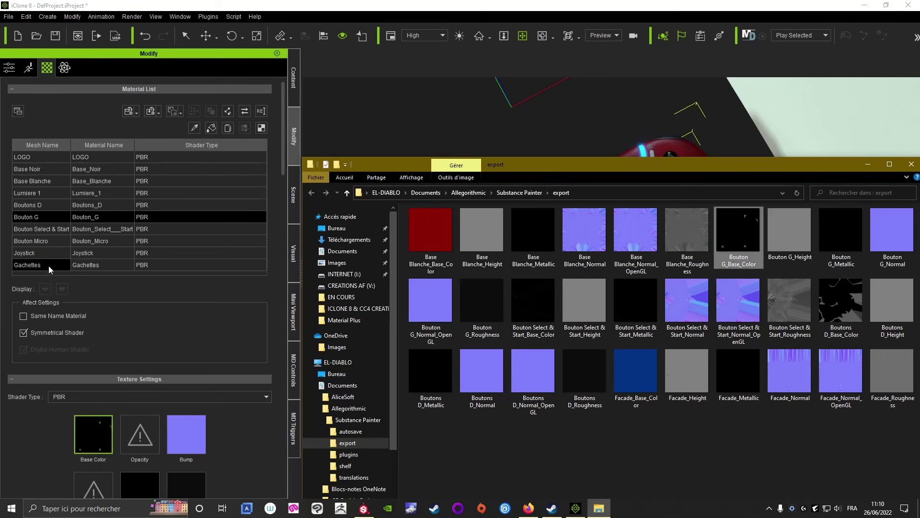
pyautogui.click(19, 229)
pyautogui.click(599, 509)
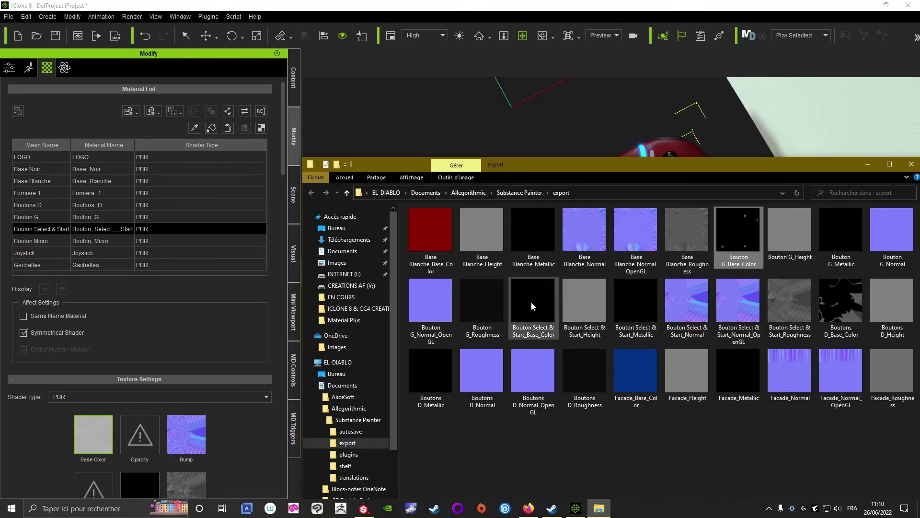
pyautogui.moveTo(533, 307); pyautogui.dragTo(91, 440)
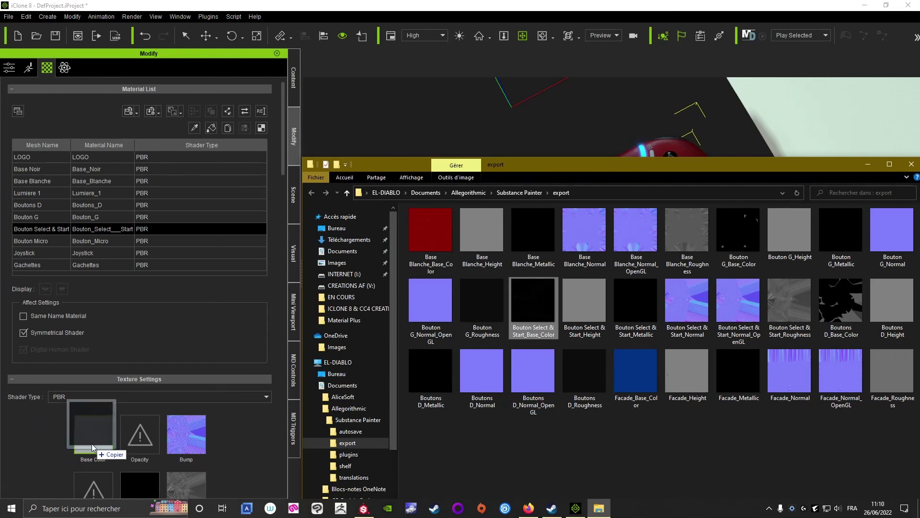
pyautogui.click(483, 115)
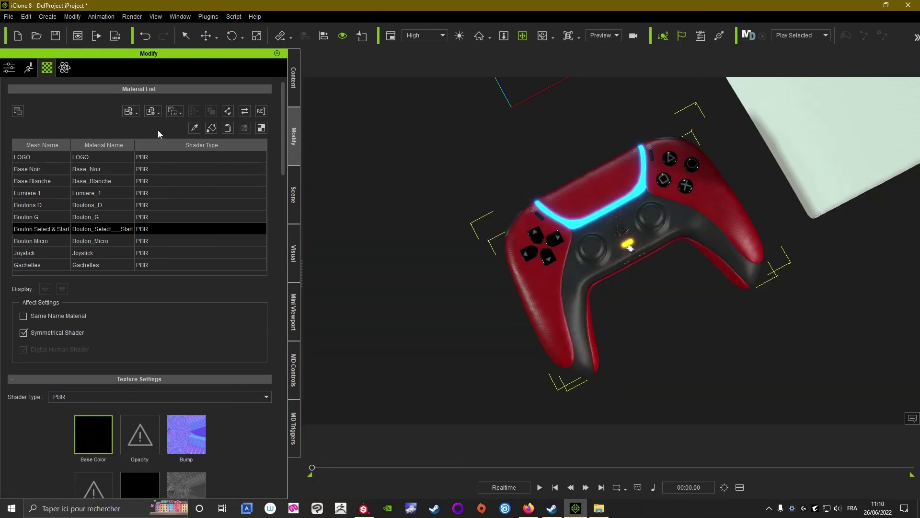
# Step: Set up a Material Plus save with only Base Blanche, Boutons D, Bouton G and Bouton Select & Start ticked
pyautogui.click(136, 112)
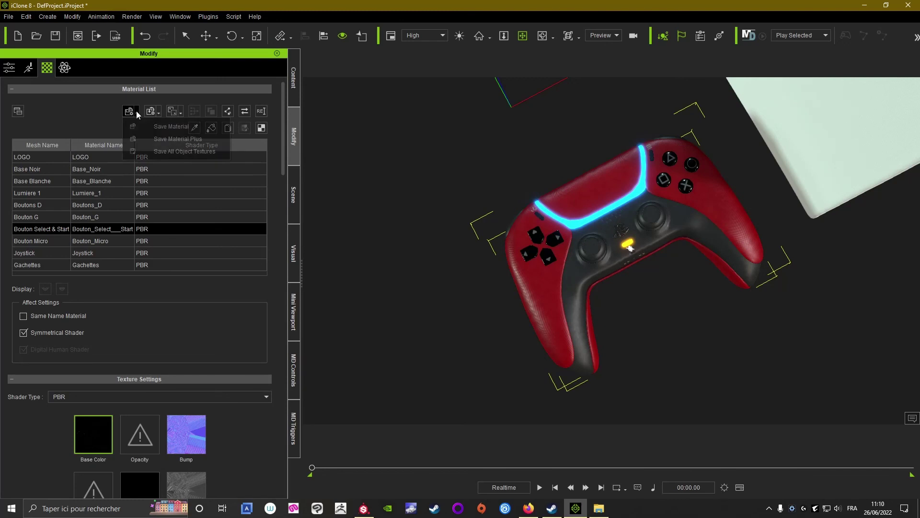
pyautogui.click(169, 139)
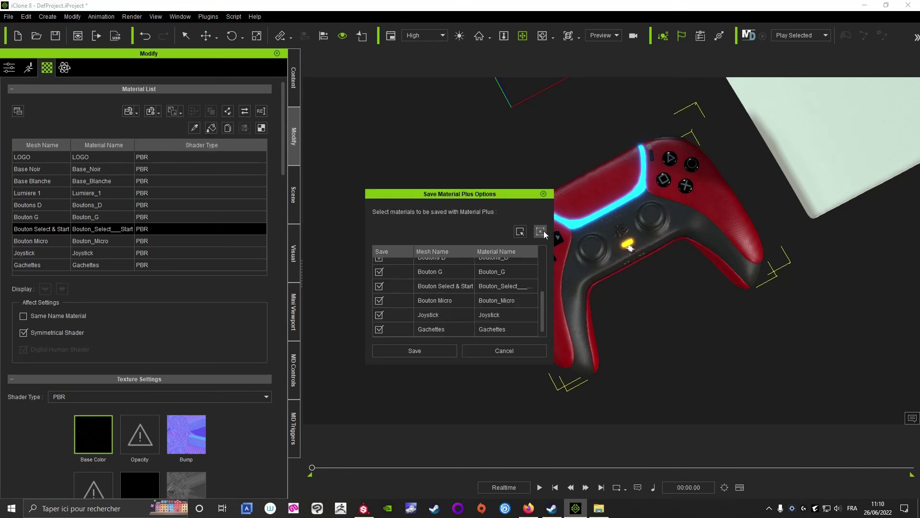
pyautogui.click(541, 232)
pyautogui.scroll(2, 542, 304)
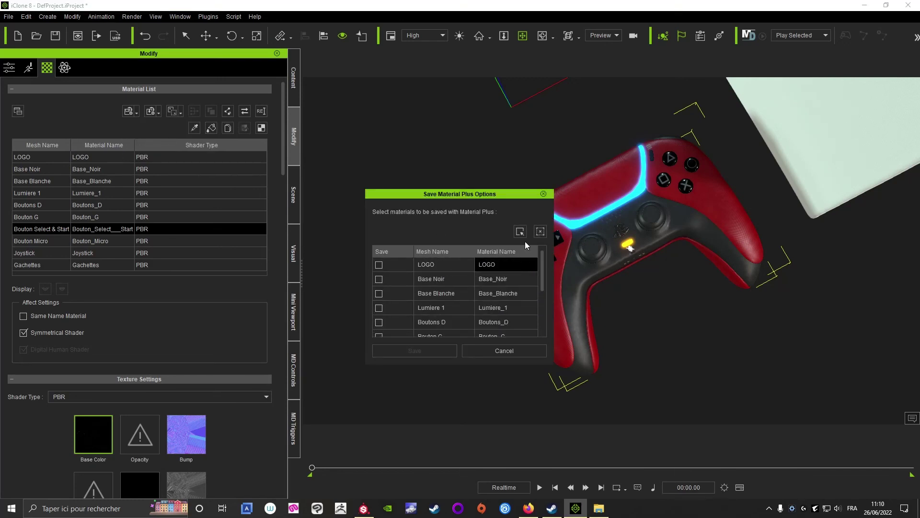
pyautogui.click(379, 294)
pyautogui.click(379, 322)
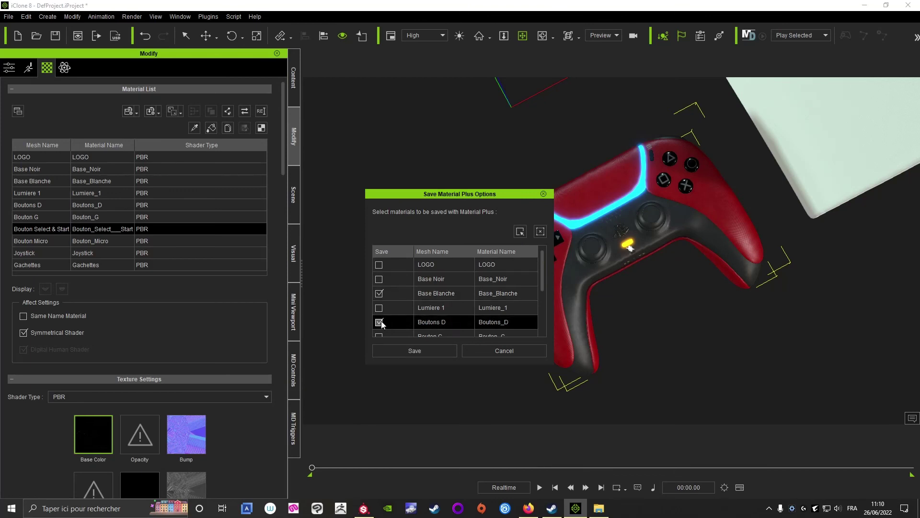
pyautogui.scroll(-1, 542, 270)
pyautogui.scroll(-1, 548, 278)
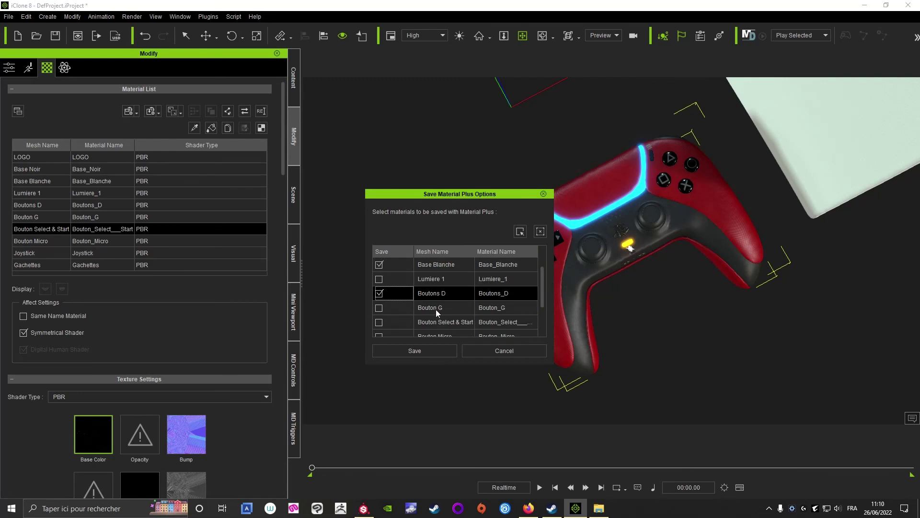
pyautogui.click(379, 307)
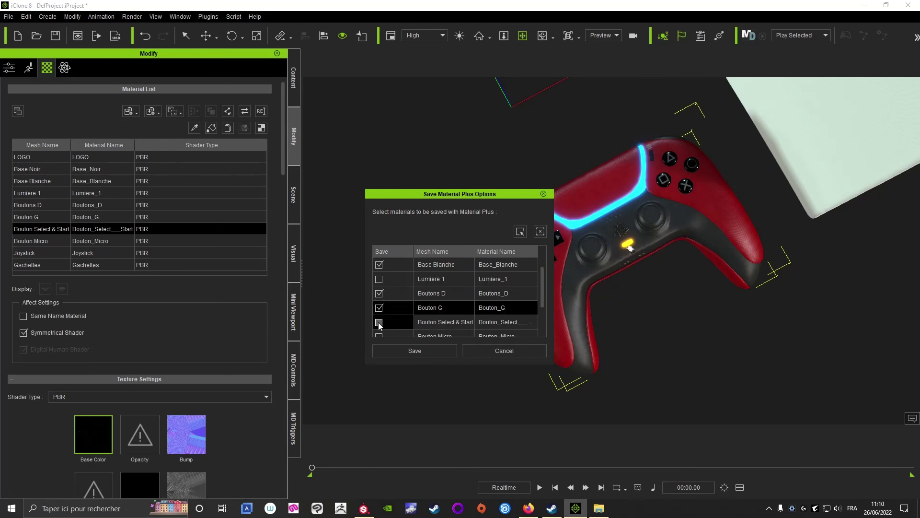
pyautogui.click(379, 323)
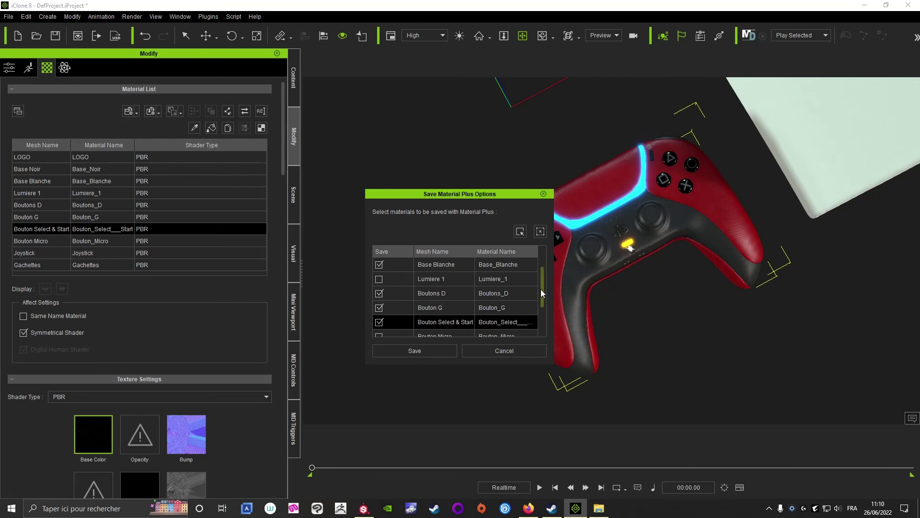
pyautogui.scroll(-1, 547, 299)
pyautogui.scroll(-2, 547, 298)
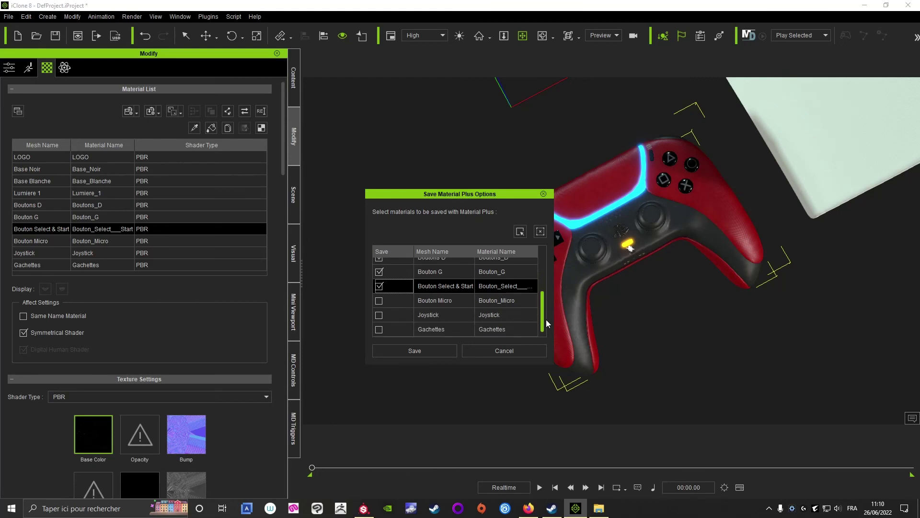
# Step: Save the preset under the file name 'Manette PS5 Rouge'
pyautogui.click(409, 352)
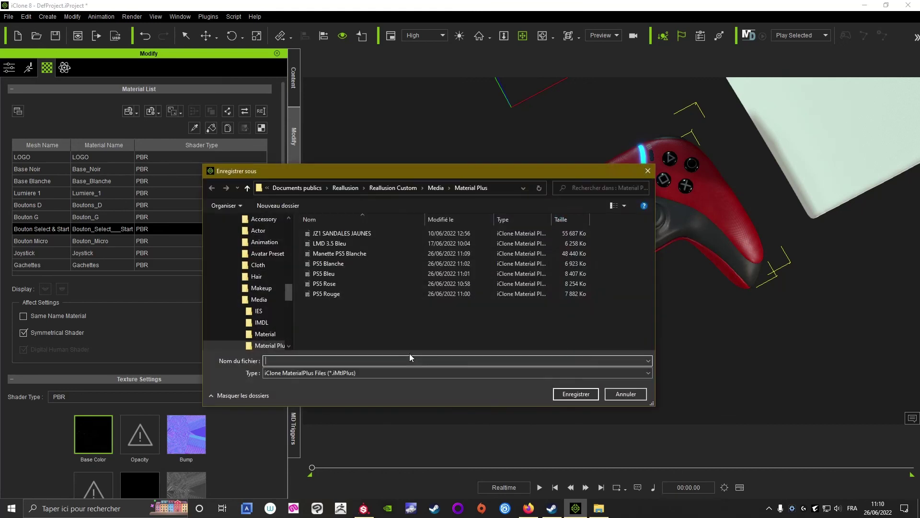
pyautogui.click(338, 253)
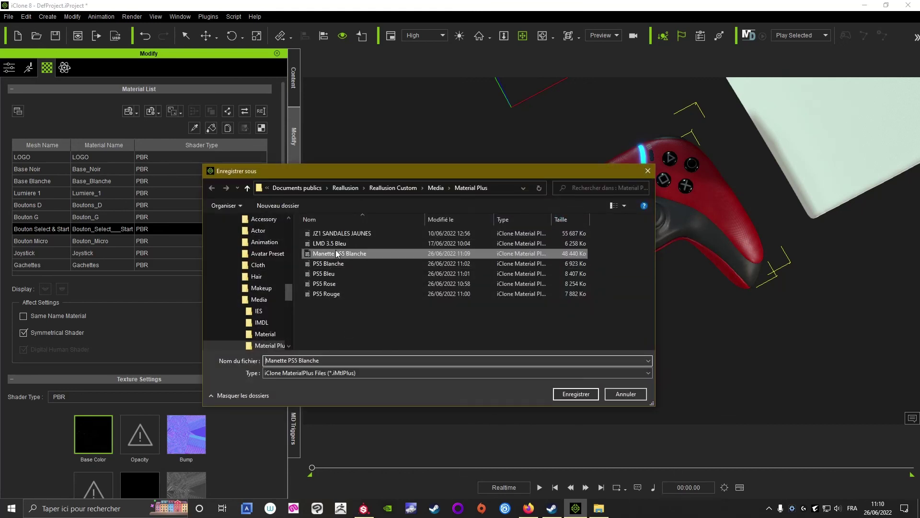
pyautogui.click(328, 362)
pyautogui.doubleClick(312, 360)
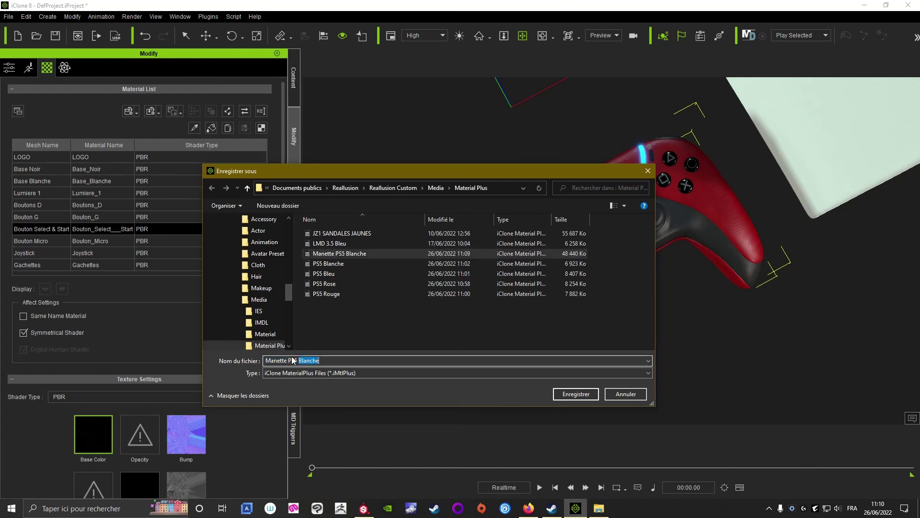
pyautogui.write('R')
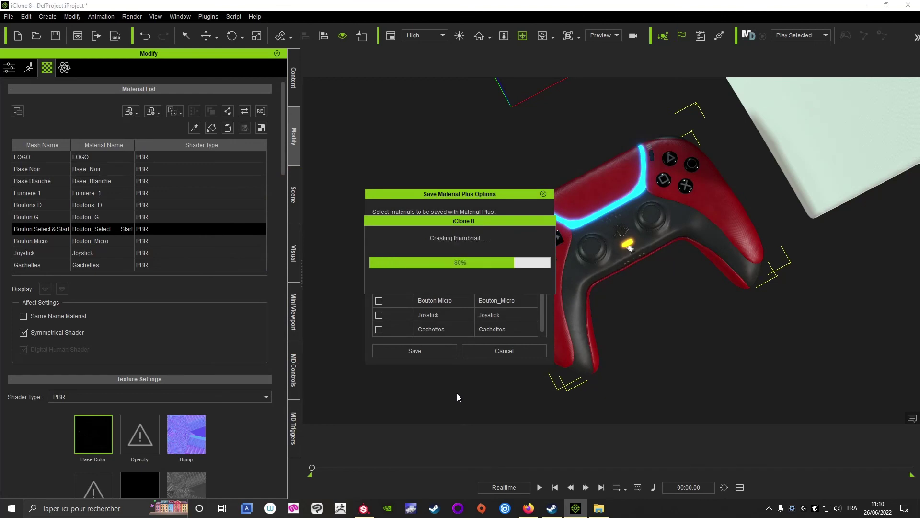
pyautogui.moveTo(517, 419)
pyautogui.mouseDown(button='right')
pyautogui.moveTo(510, 300)
pyautogui.moveTo(539, 247)
pyautogui.moveTo(518, 233)
pyautogui.moveTo(506, 253)
pyautogui.moveTo(514, 296)
pyautogui.moveTo(508, 284)
pyautogui.moveTo(537, 280)
pyautogui.mouseUp(button='right')
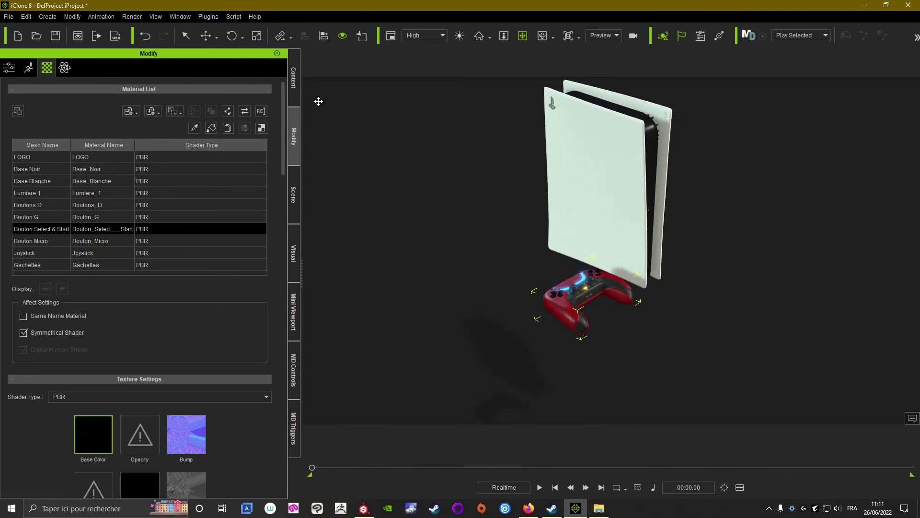
# Step: From Content > Media > Material Plus, apply the PS5 Rouge preset to the console
pyautogui.click(293, 79)
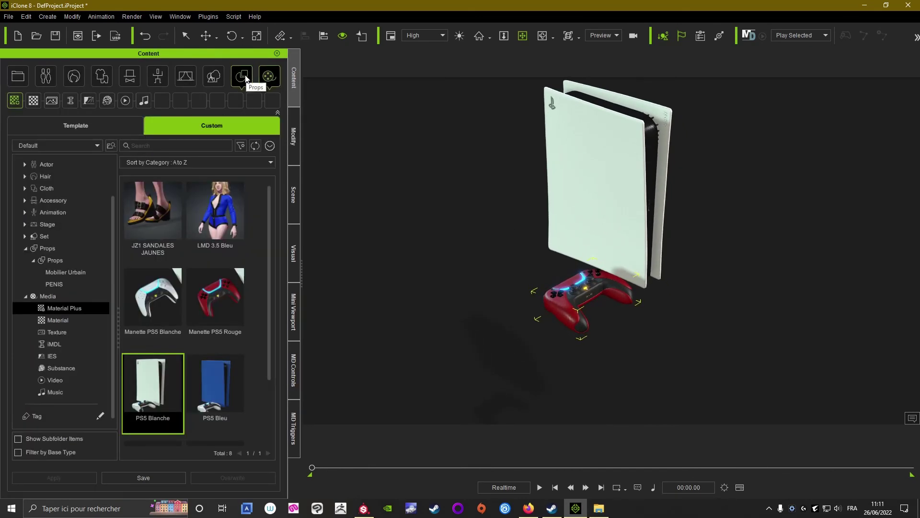
pyautogui.click(274, 81)
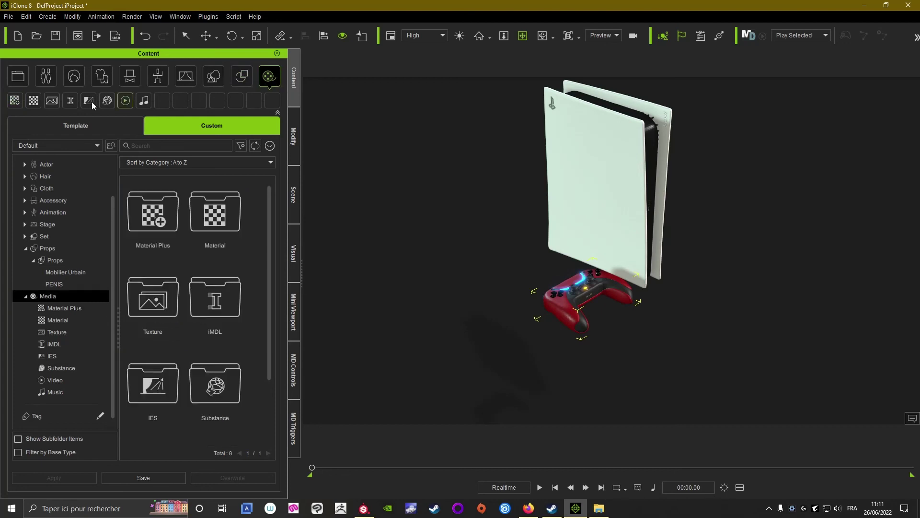
pyautogui.click(15, 100)
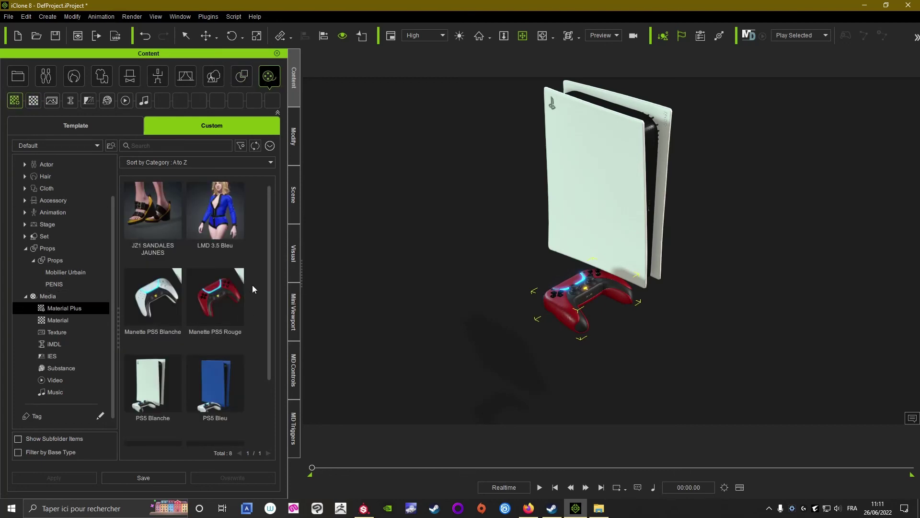
pyautogui.moveTo(268, 294); pyautogui.dragTo(271, 369)
pyautogui.scroll(1, 261, 350)
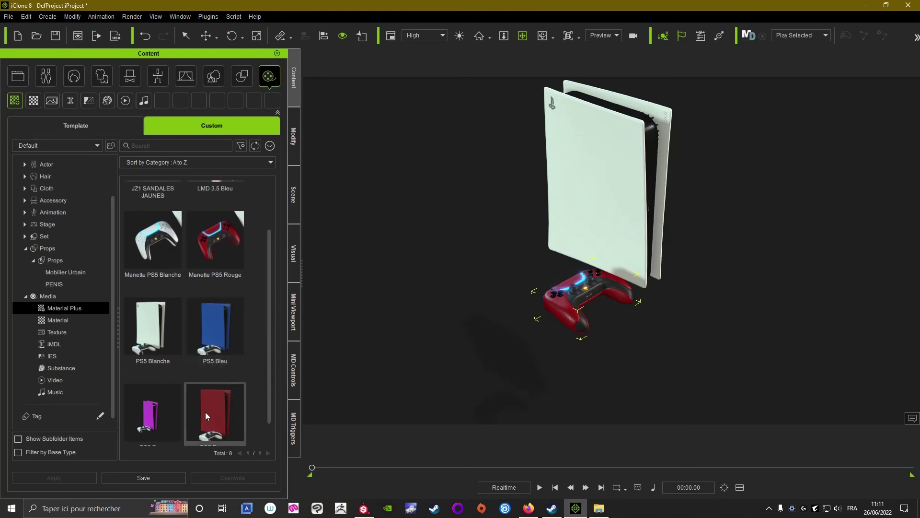
pyautogui.moveTo(205, 412); pyautogui.dragTo(607, 188)
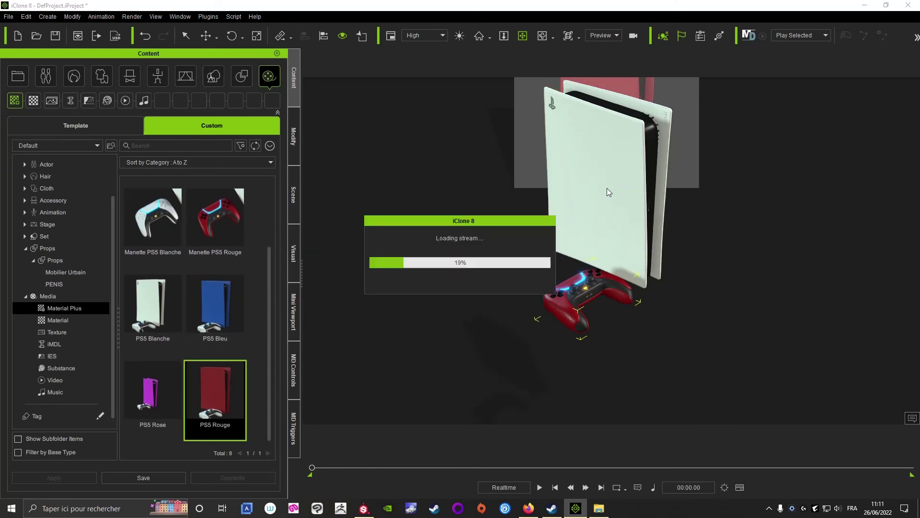
pyautogui.moveTo(438, 267)
pyautogui.mouseDown(button='right')
pyautogui.moveTo(329, 269)
pyautogui.moveTo(867, 322)
pyautogui.moveTo(437, 420)
pyautogui.moveTo(383, 317)
pyautogui.moveTo(539, 304)
pyautogui.moveTo(813, 345)
pyautogui.moveTo(649, 339)
pyautogui.moveTo(833, 331)
pyautogui.moveTo(616, 293)
pyautogui.moveTo(575, 312)
pyautogui.moveTo(491, 321)
pyautogui.moveTo(248, 306)
pyautogui.moveTo(304, 323)
pyautogui.moveTo(626, 334)
pyautogui.mouseUp(button='right')
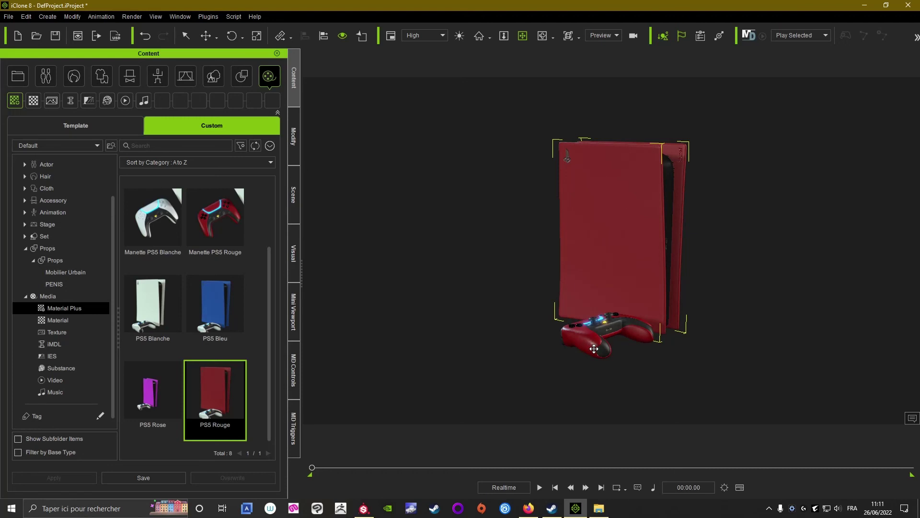
# Step: Apply Manette PS5 Blanche to the controller and PS5 Blanche to the console
pyautogui.moveTo(163, 222); pyautogui.dragTo(592, 343)
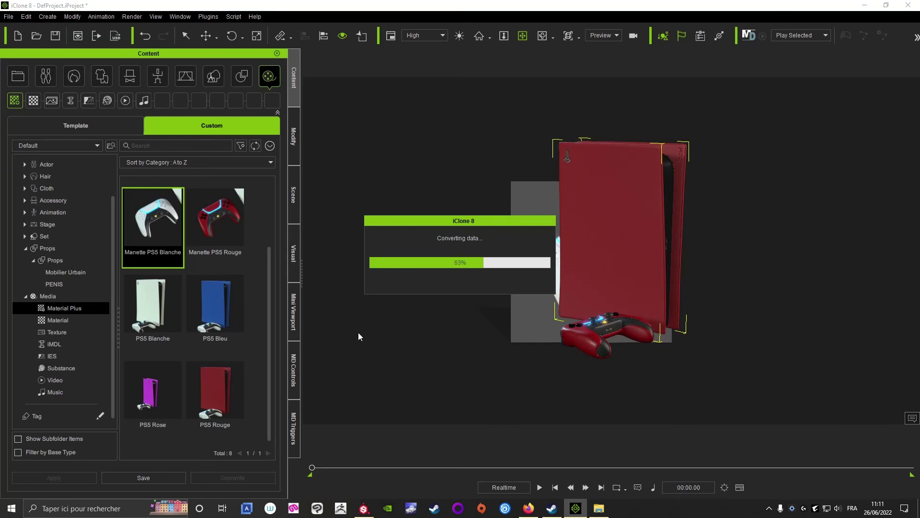
pyautogui.moveTo(533, 324); pyautogui.dragTo(510, 373, button='right')
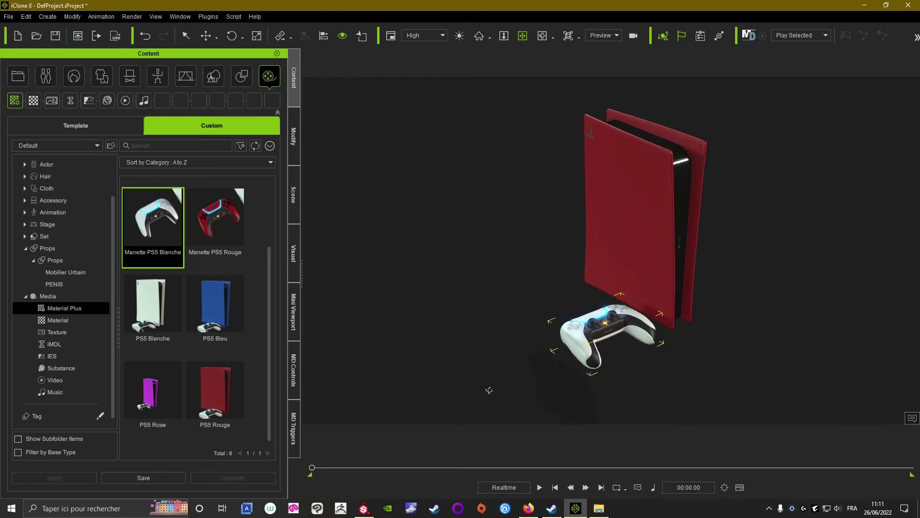
pyautogui.moveTo(151, 303); pyautogui.dragTo(602, 221)
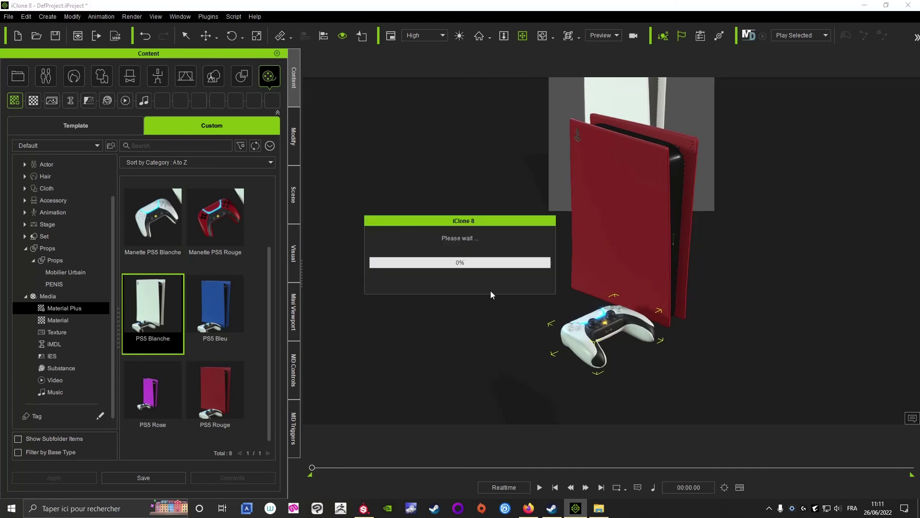
pyautogui.moveTo(530, 283); pyautogui.dragTo(337, 277, button='right')
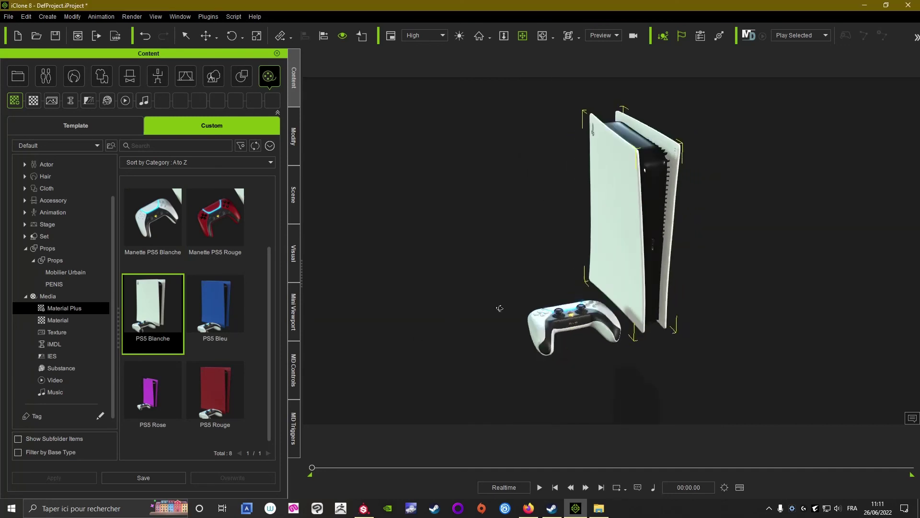
pyautogui.moveTo(487, 259); pyautogui.dragTo(809, 274, button='right')
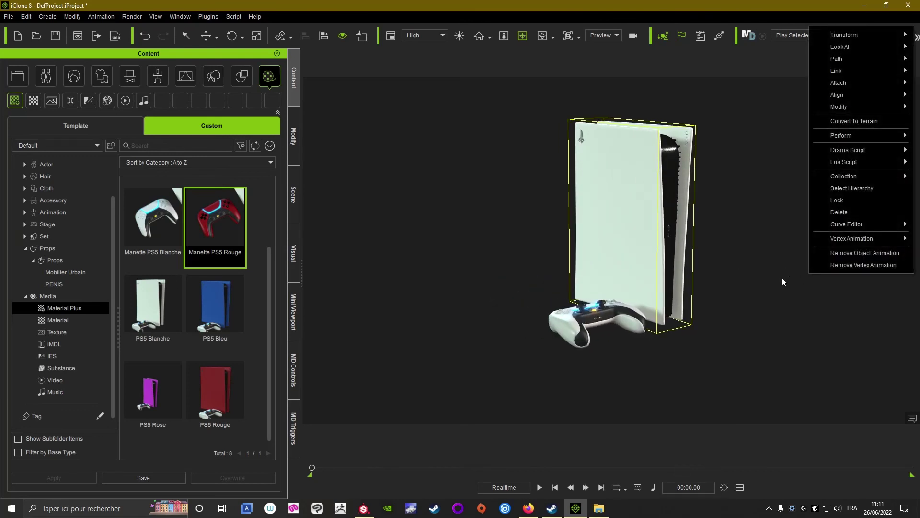
pyautogui.click(781, 278)
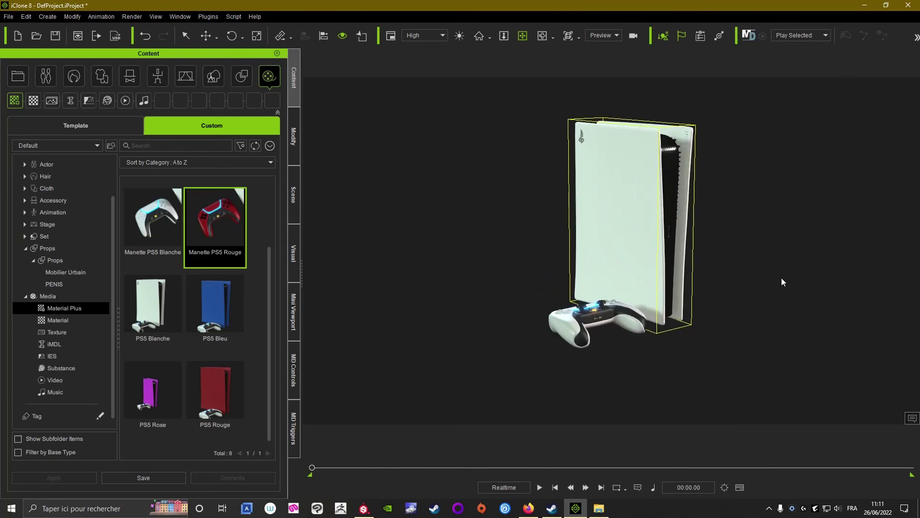